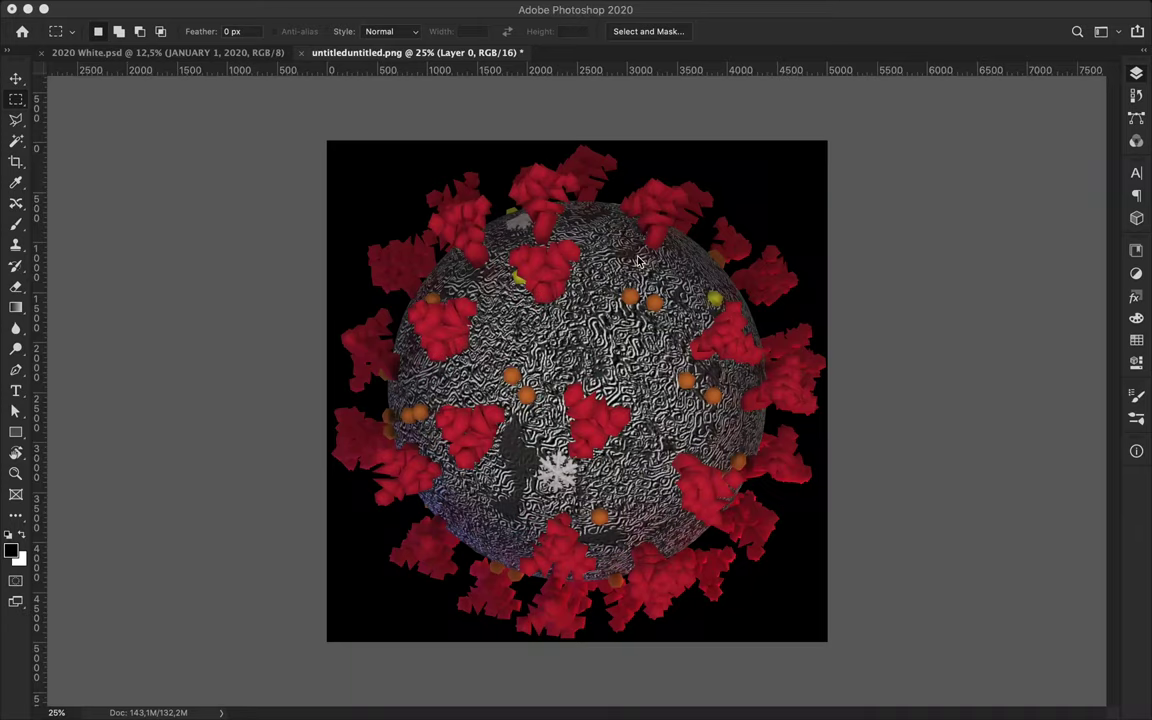
Enlarge the virus image's canvas to 8000 px.
{"action": "key", "text": "F7"}
{"action": "left_click", "coordinate": [245, 8]}
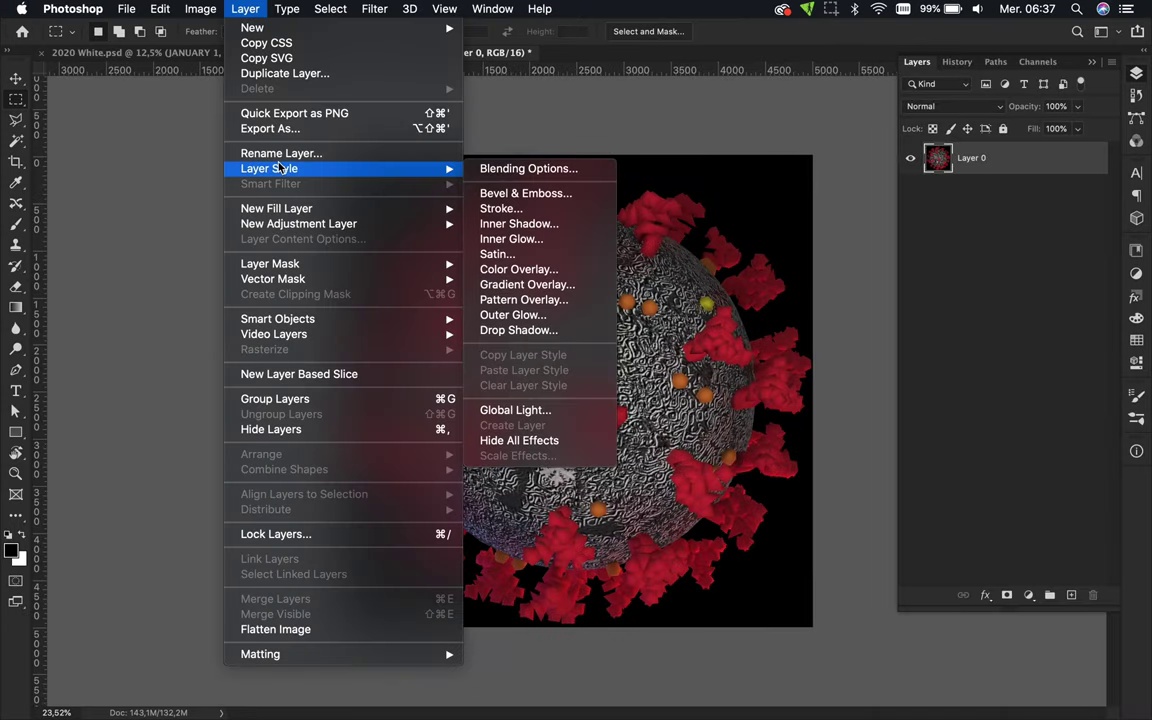
{"action": "left_click", "coordinate": [194, 134]}
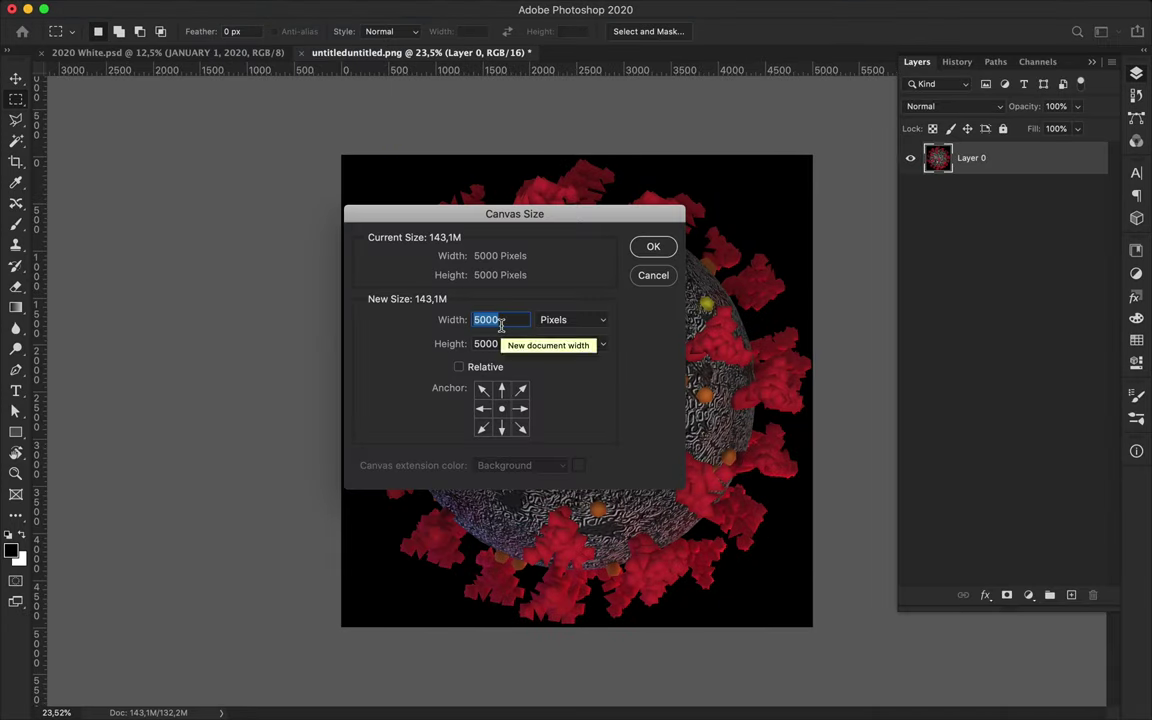
{"action": "key", "text": "Return"}
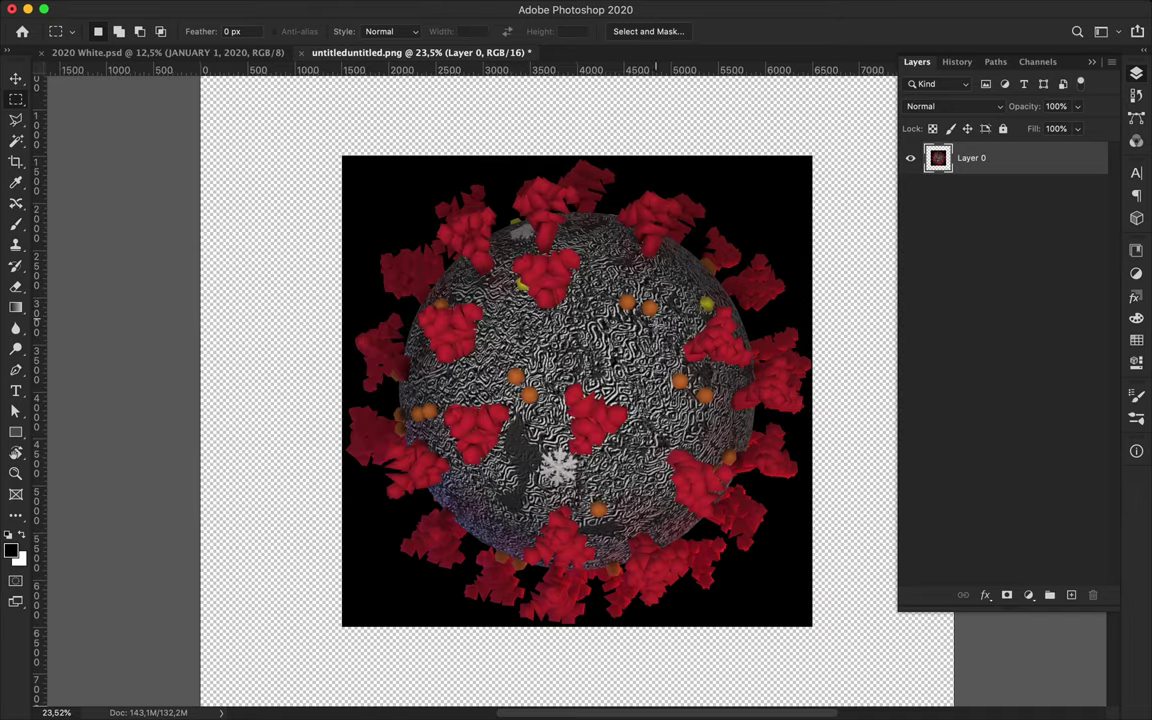
{"action": "key", "text": "ctrl+0"}
Draw a black rectangle behind the virus layer and merge the two layers.
{"action": "key", "text": "u"}
{"action": "left_click_drag", "start_coordinate": [817, 607], "coordinate": [817, 607]}
{"action": "left_click_drag", "start_coordinate": [1000, 188], "coordinate": [1016, 160]}
{"action": "key", "text": "ctrl+e"}
{"action": "left_click", "coordinate": [1037, 61]}
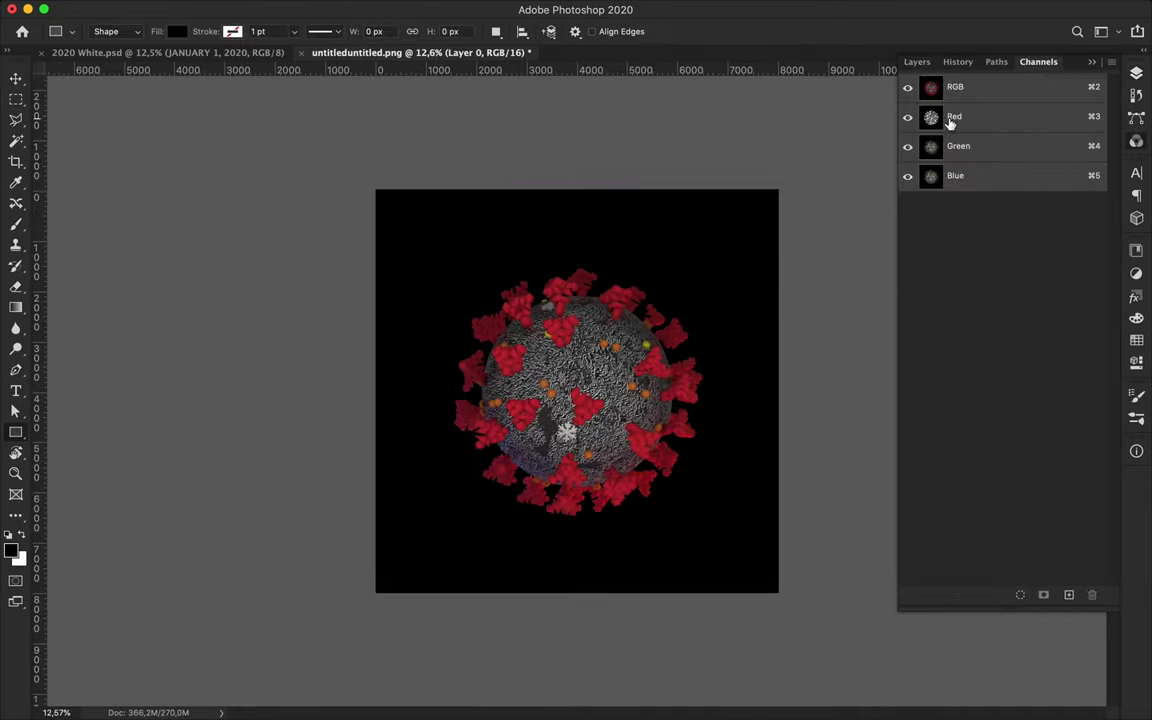
Offset a circular patch of the virus in the Green channel.
{"action": "left_click", "coordinate": [951, 117]}
{"action": "left_click", "coordinate": [930, 88]}
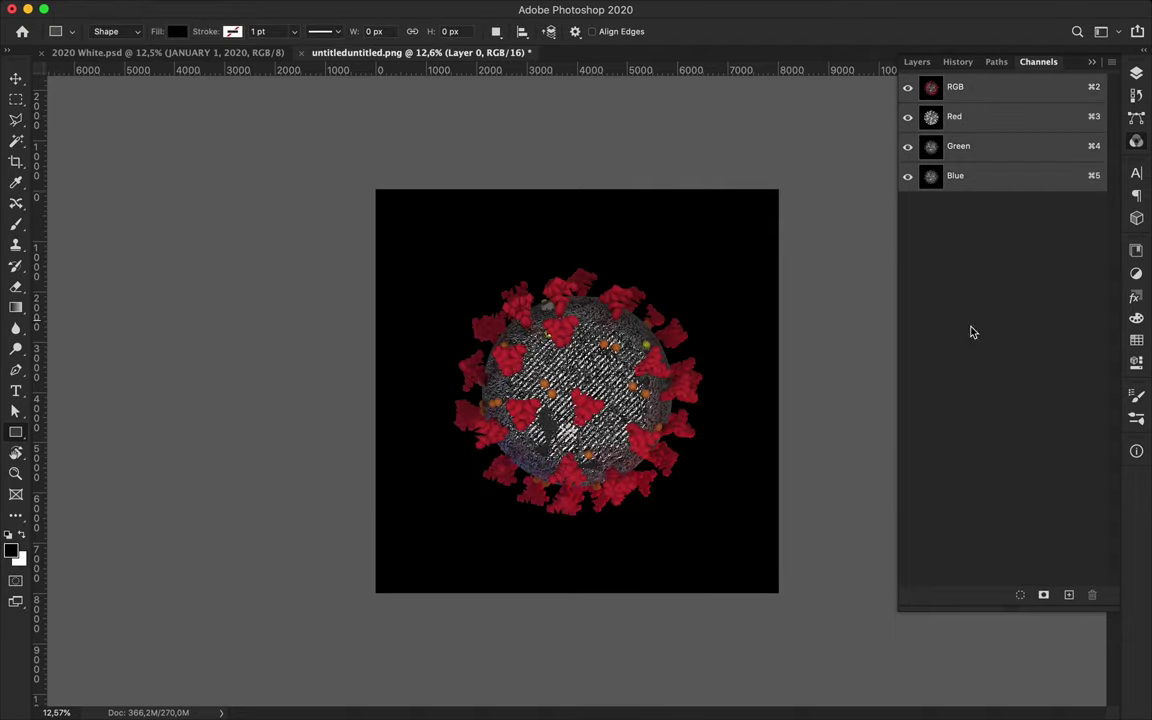
{"action": "key", "text": "m"}
{"action": "left_click", "coordinate": [998, 148]}
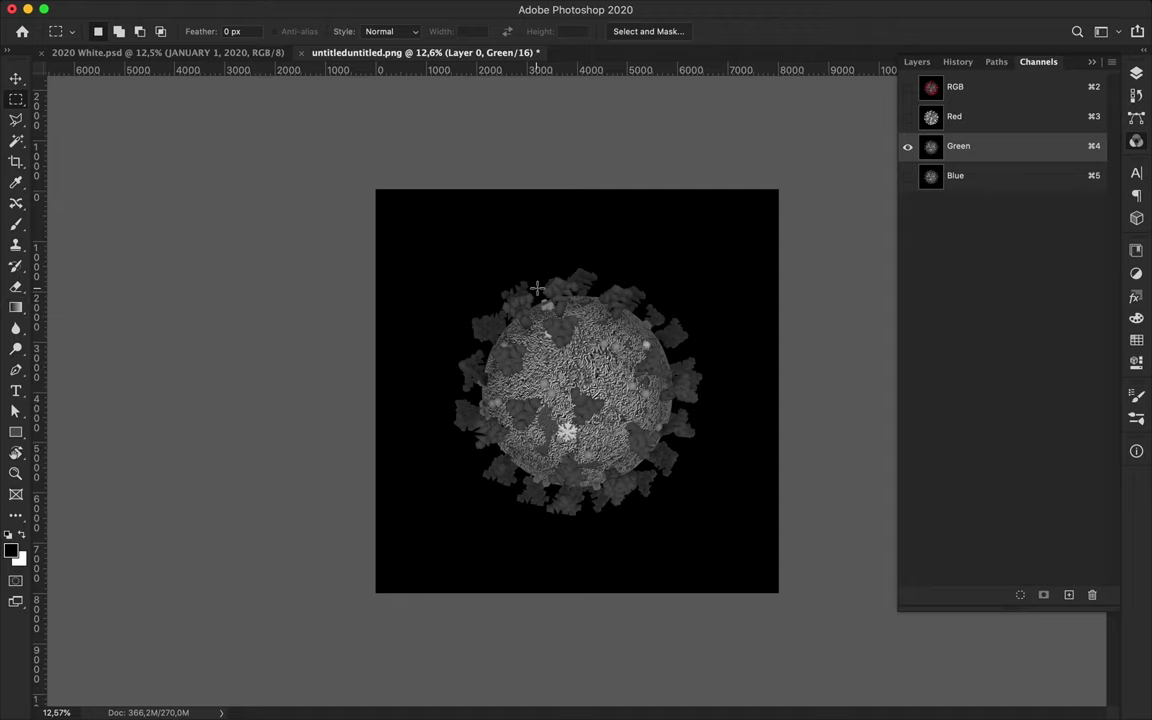
{"action": "key", "text": "v"}
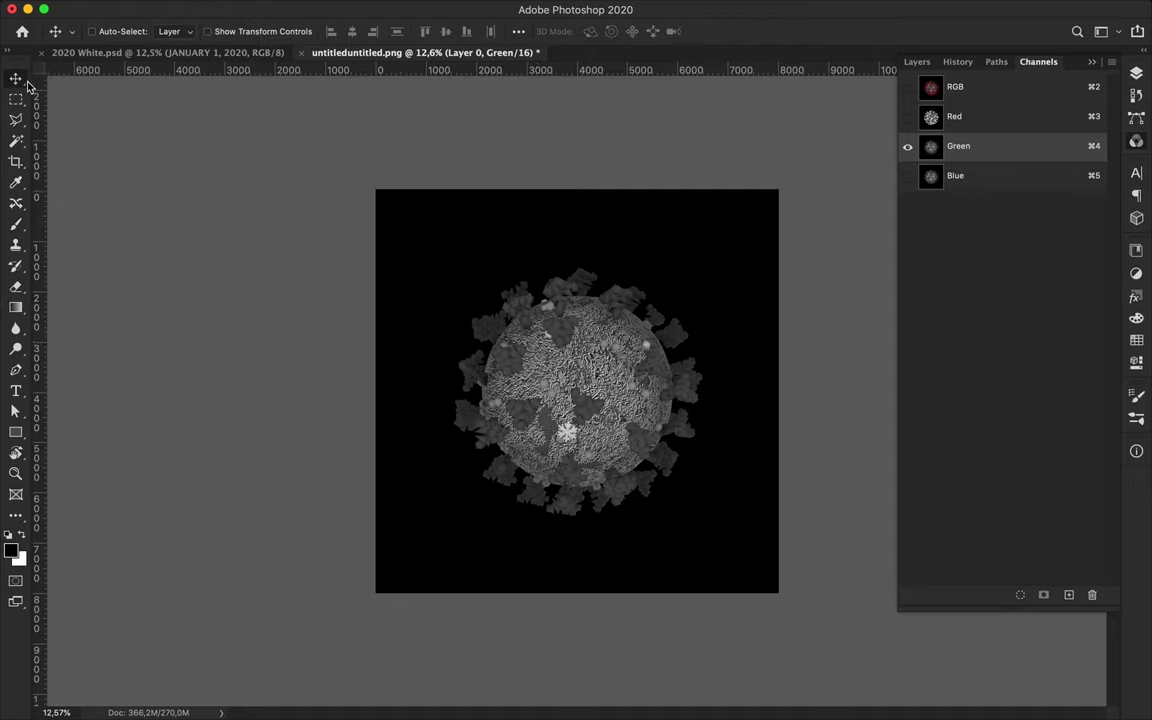
{"action": "right_click", "coordinate": [16, 99]}
{"action": "left_click", "coordinate": [70, 104]}
{"action": "mouse_move", "coordinate": [451, 315]}
{"action": "left_mouse_down"}
{"action": "mouse_move", "coordinate": [502, 366]}
{"action": "mouse_move", "coordinate": [522, 363]}
{"action": "left_mouse_up"}
{"action": "key", "text": "v"}
{"action": "left_click", "coordinate": [908, 175]}
Shift a circle on the virus's right side down-right in the Blue channel.
{"action": "left_click", "coordinate": [908, 116]}
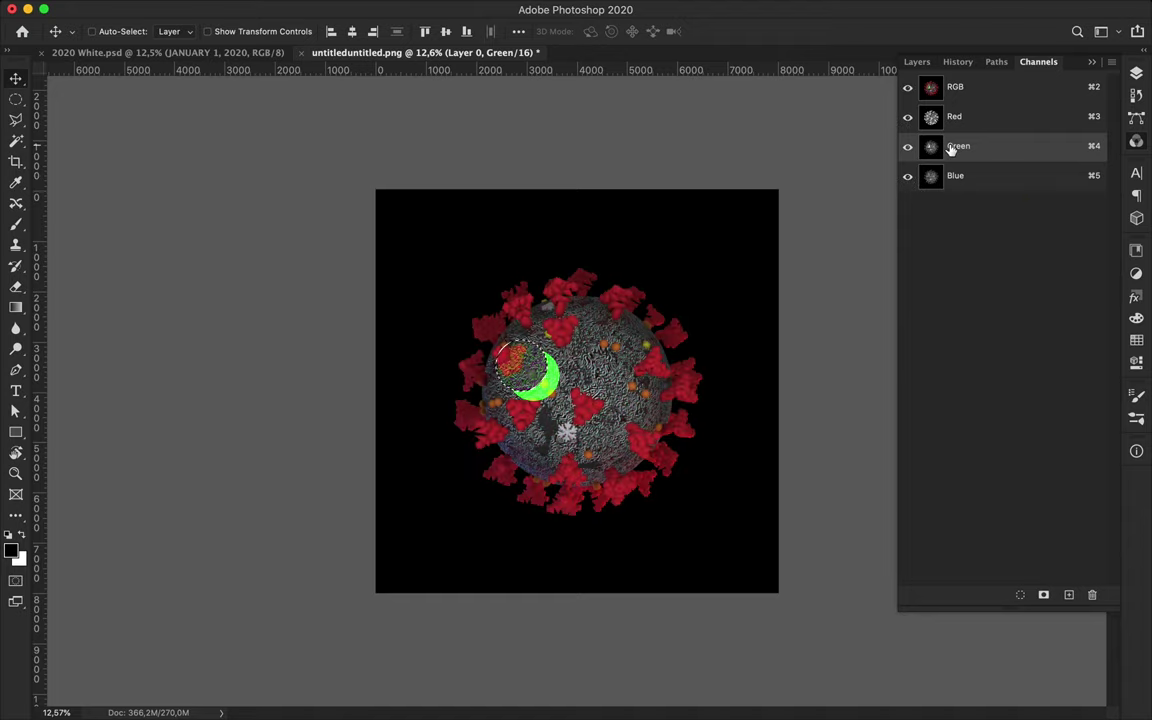
{"action": "left_click", "coordinate": [913, 175]}
{"action": "left_click", "coordinate": [908, 116]}
{"action": "left_click", "coordinate": [908, 146]}
{"action": "left_click", "coordinate": [908, 116]}
{"action": "left_click", "coordinate": [908, 146]}
{"action": "key", "text": "m"}
{"action": "left_click_drag", "start_coordinate": [611, 370], "coordinate": [653, 420]}
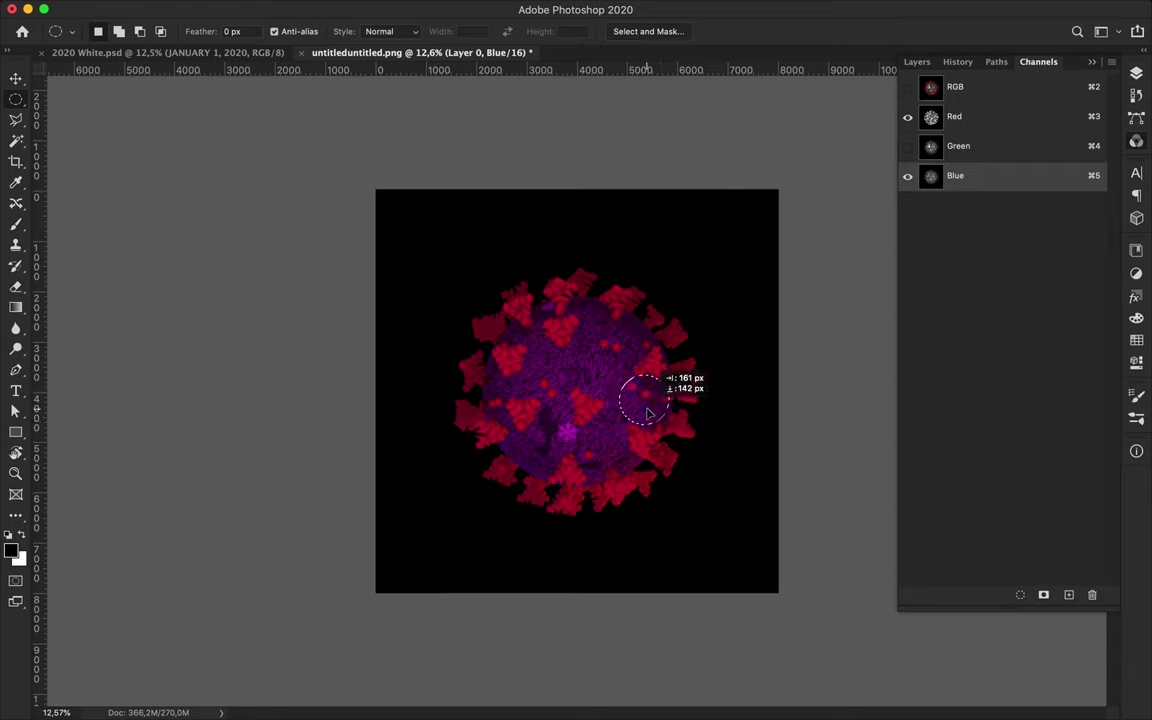
{"action": "key", "text": "v"}
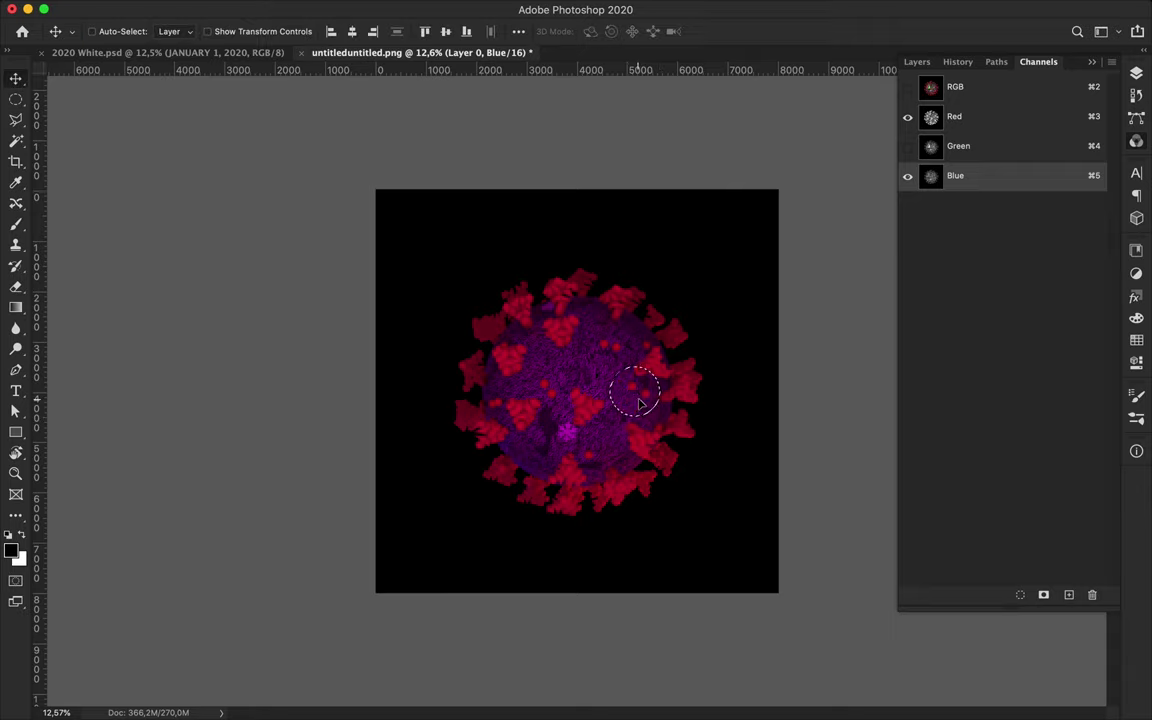
{"action": "left_click", "coordinate": [908, 116]}
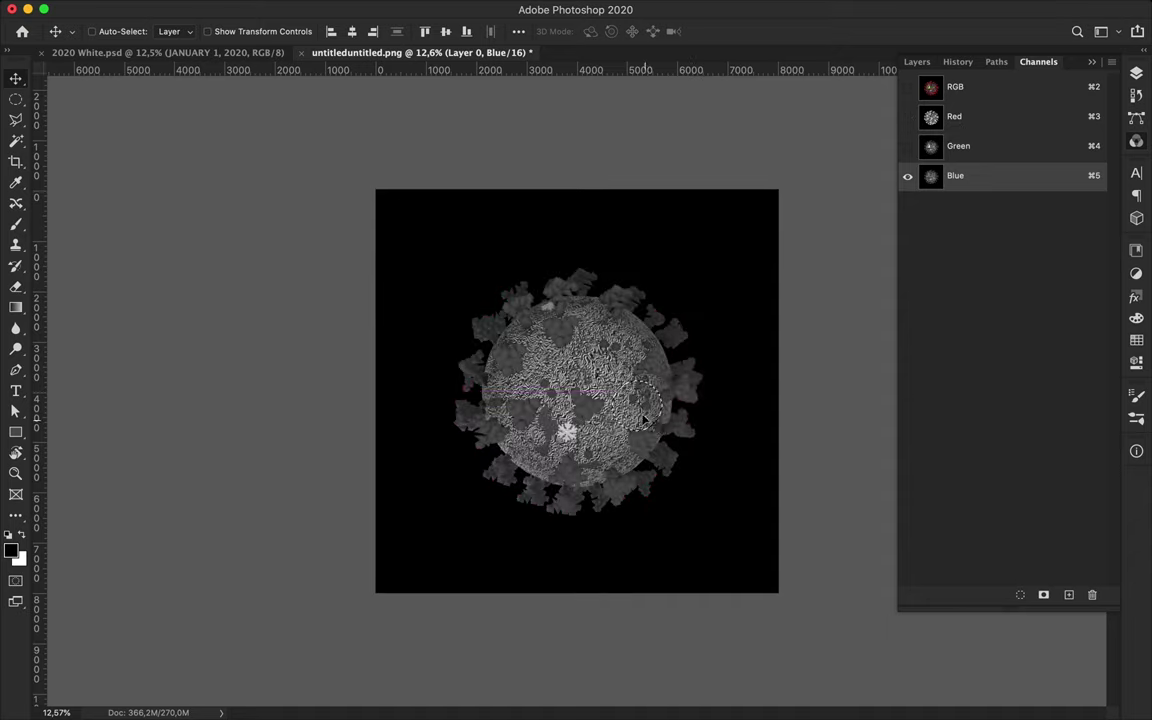
{"action": "left_click_drag", "start_coordinate": [640, 405], "coordinate": [663, 430]}
Offset a small circular patch of the virus in the Red channel.
{"action": "left_click", "coordinate": [908, 87]}
{"action": "left_click", "coordinate": [908, 146]}
{"action": "left_click", "coordinate": [908, 175]}
{"action": "key", "text": "m"}
{"action": "mouse_move", "coordinate": [593, 383]}
{"action": "left_mouse_down"}
{"action": "mouse_move", "coordinate": [515, 350]}
{"action": "mouse_move", "coordinate": [603, 386]}
{"action": "left_mouse_up"}
{"action": "key", "text": "v"}
{"action": "key", "text": "super+3"}
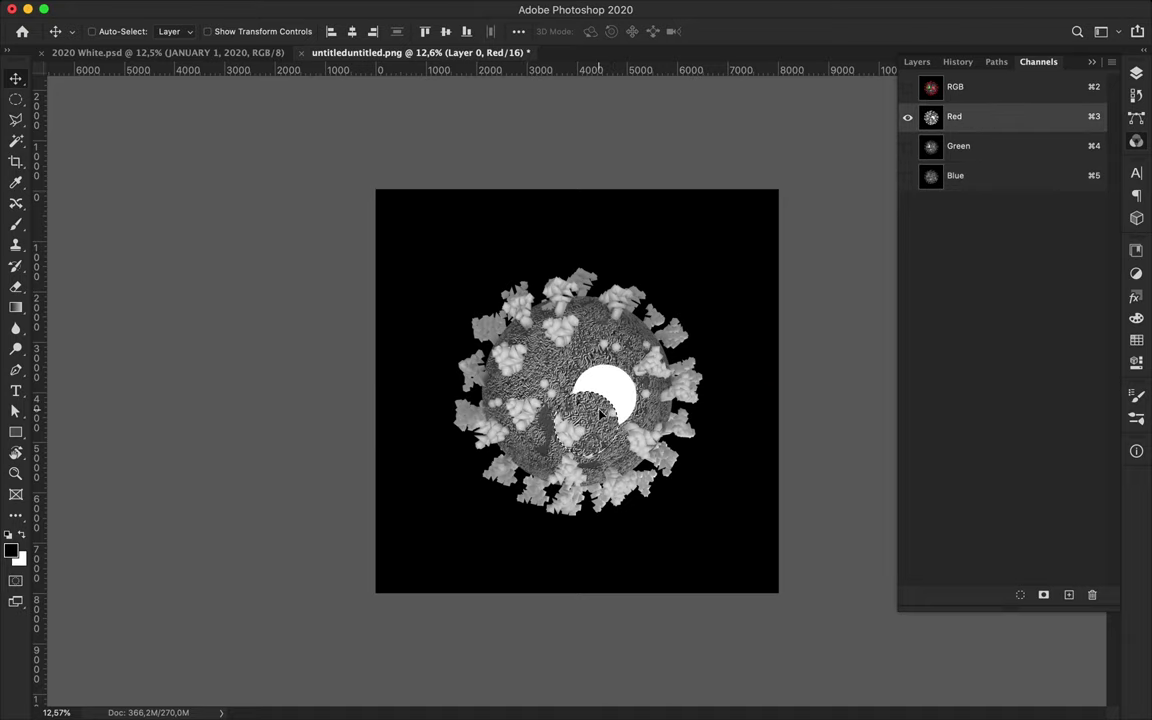
{"action": "left_click", "coordinate": [908, 146]}
{"action": "left_click", "coordinate": [908, 175]}
Shift a large circle near the virus top in the Blue channel, then deselect.
{"action": "key", "text": "m"}
{"action": "left_click_drag", "start_coordinate": [530, 266], "coordinate": [645, 360]}
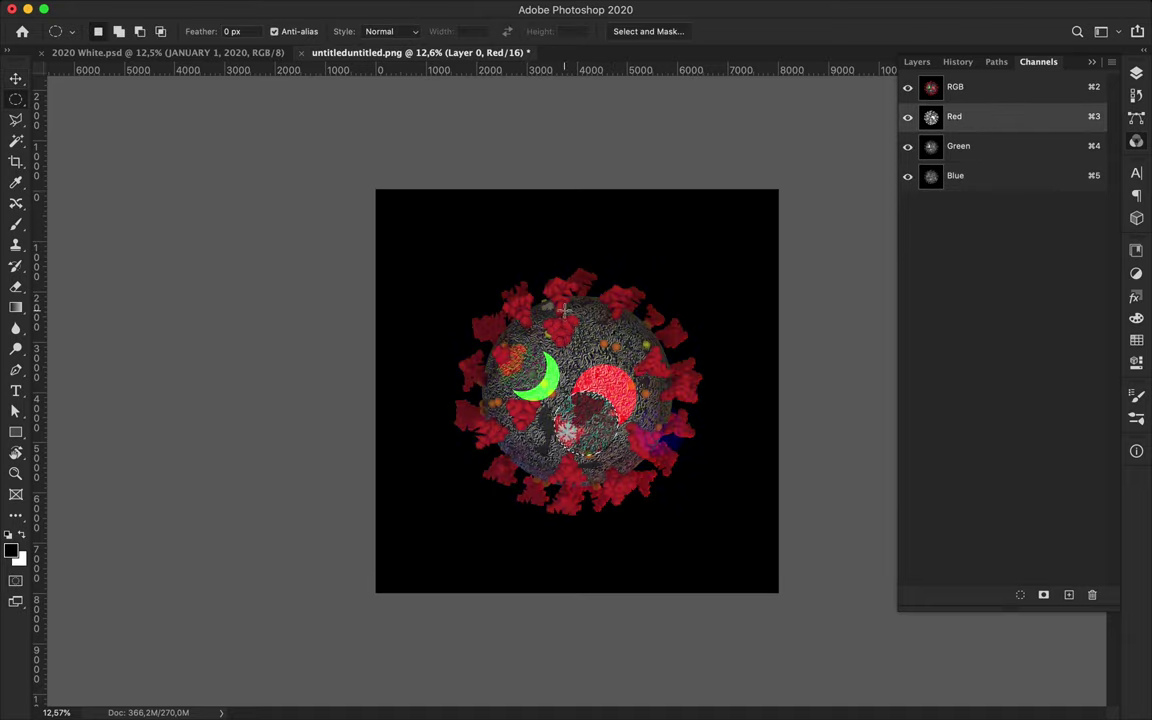
{"action": "left_click", "coordinate": [908, 146]}
{"action": "left_click", "coordinate": [916, 178]}
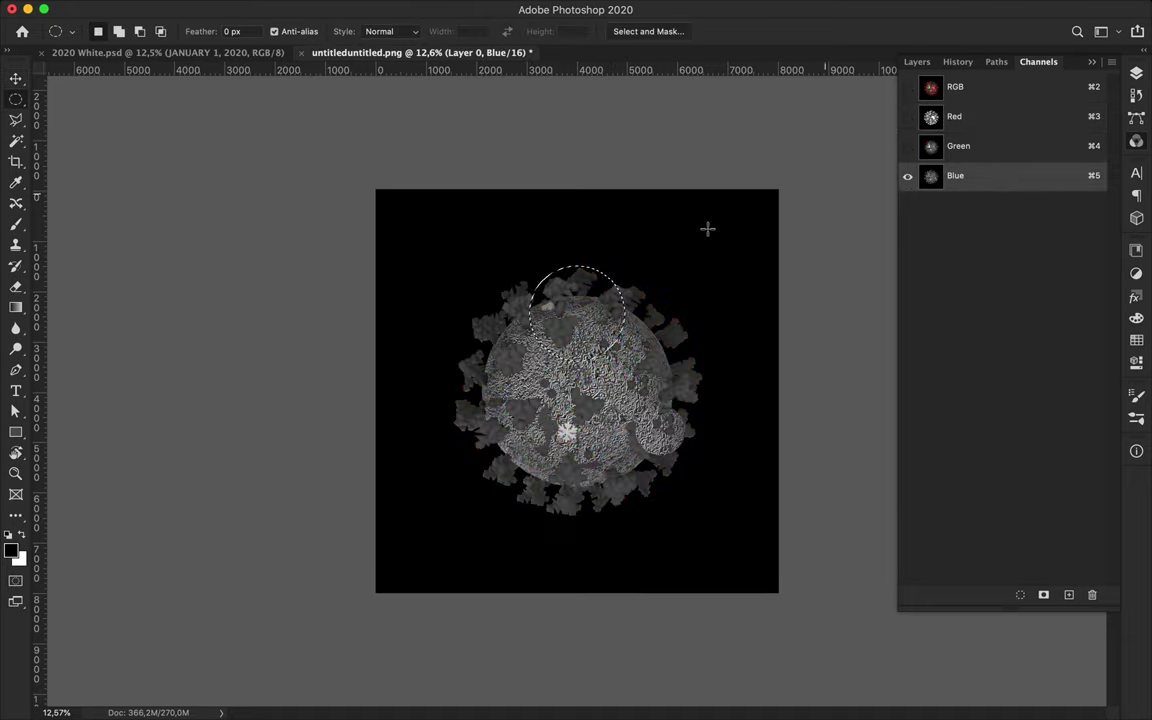
{"action": "key", "text": "v"}
{"action": "left_click_drag", "start_coordinate": [586, 305], "coordinate": [578, 298]}
{"action": "left_click", "coordinate": [908, 87]}
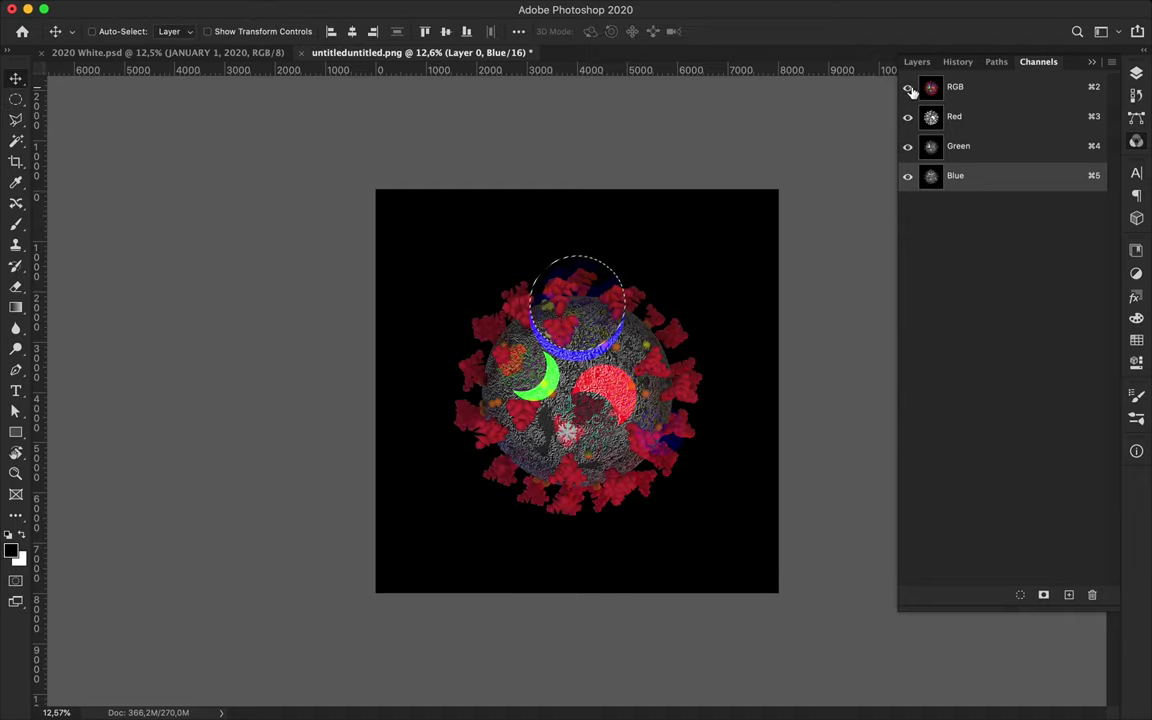
{"action": "key", "text": "super+d"}
Close the virus image, discarding the unsaved changes.
{"action": "key", "text": "m"}
{"action": "left_click", "coordinate": [302, 52]}
{"action": "left_click", "coordinate": [532, 239]}
Drag the reopened original virus image onto the poster and scale it down.
{"action": "left_click", "coordinate": [127, 9]}
{"action": "left_click", "coordinate": [431, 89]}
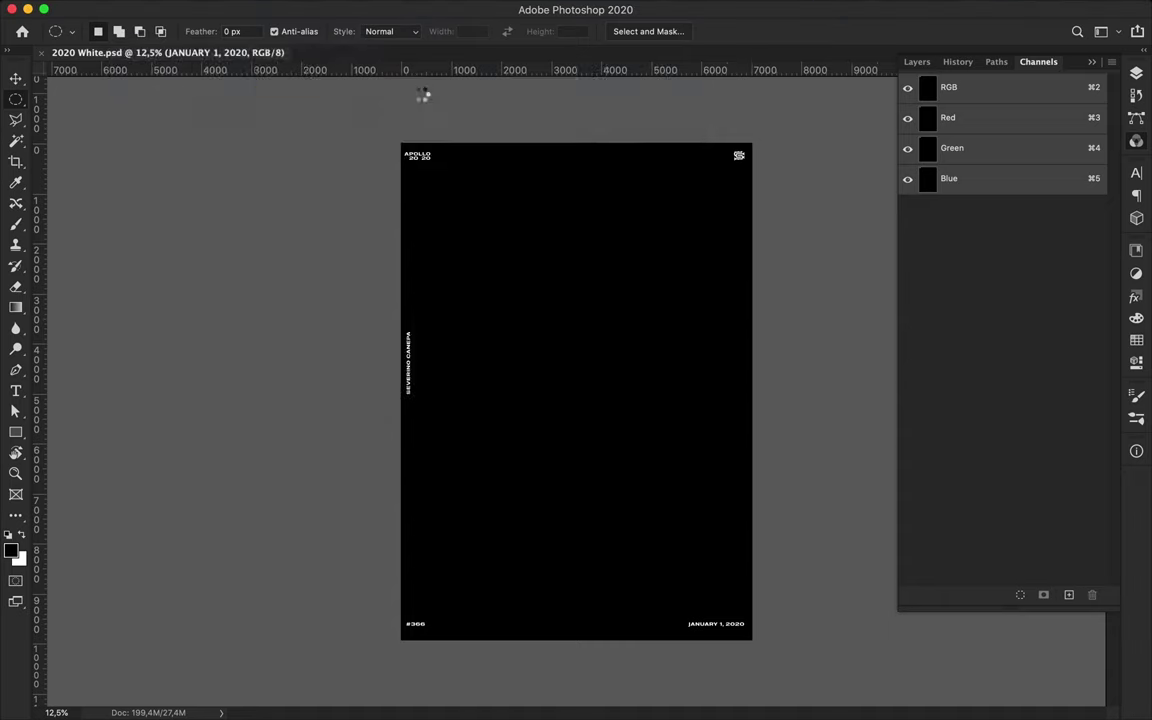
{"action": "key", "text": "v"}
{"action": "mouse_move", "coordinate": [556, 228]}
{"action": "left_mouse_down"}
{"action": "mouse_move", "coordinate": [757, 222]}
{"action": "mouse_move", "coordinate": [641, 411]}
{"action": "left_mouse_up"}
{"action": "key", "text": "Return"}
{"action": "key", "text": "Return"}
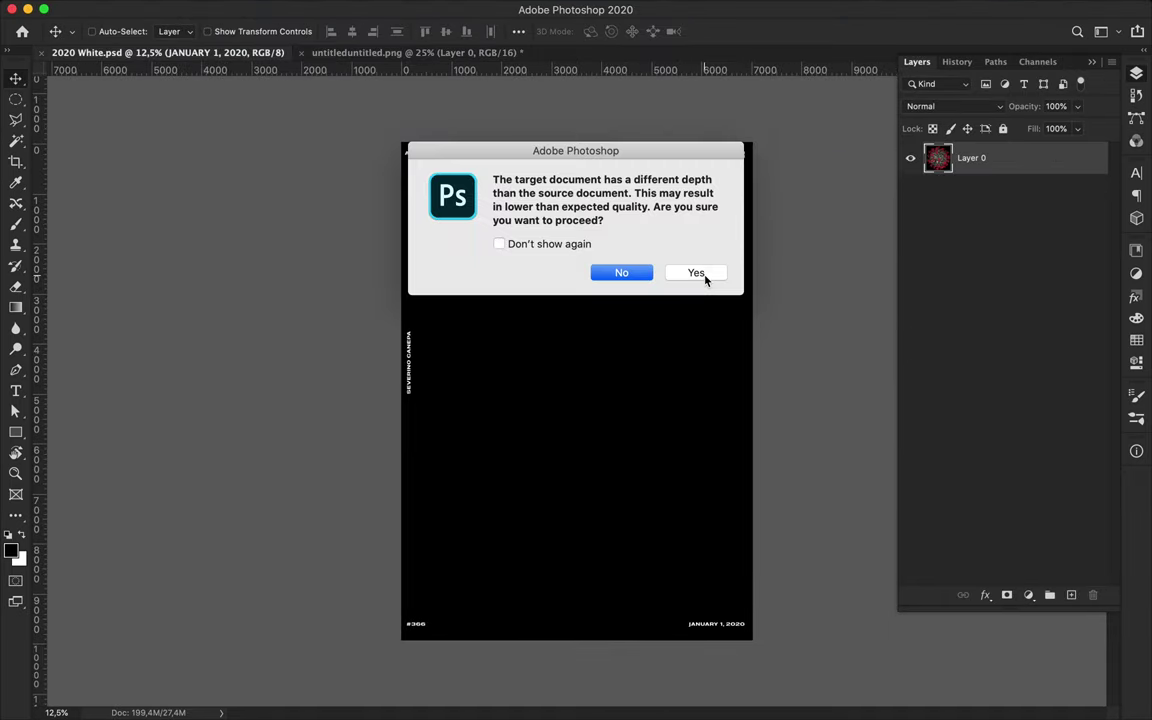
{"action": "left_click", "coordinate": [705, 278]}
{"action": "key", "text": "ctrl+t"}
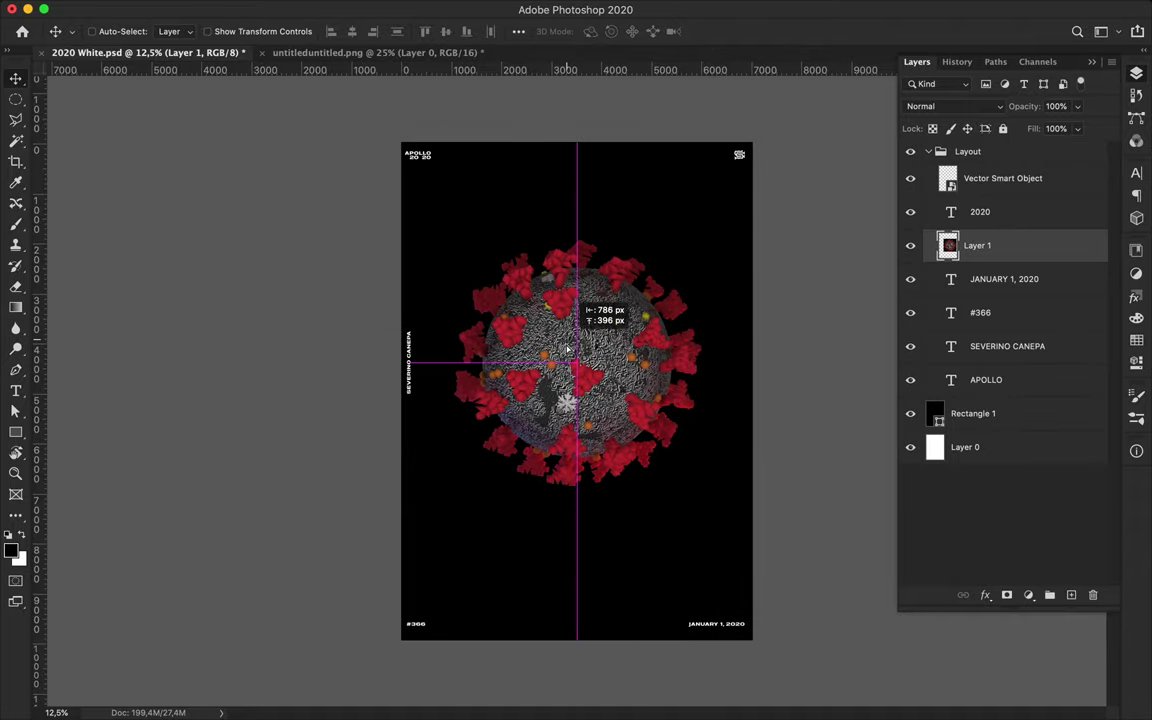
{"action": "scroll", "coordinate": [576, 360], "scroll_direction": "up", "scroll_amount": 3}
{"action": "left_click_drag", "start_coordinate": [575, 155], "coordinate": [575, 237]}
{"action": "key", "text": "Return"}
Set the Magic Wand to contiguous with tolerance 1 and clear the selection.
{"action": "key", "text": "w"}
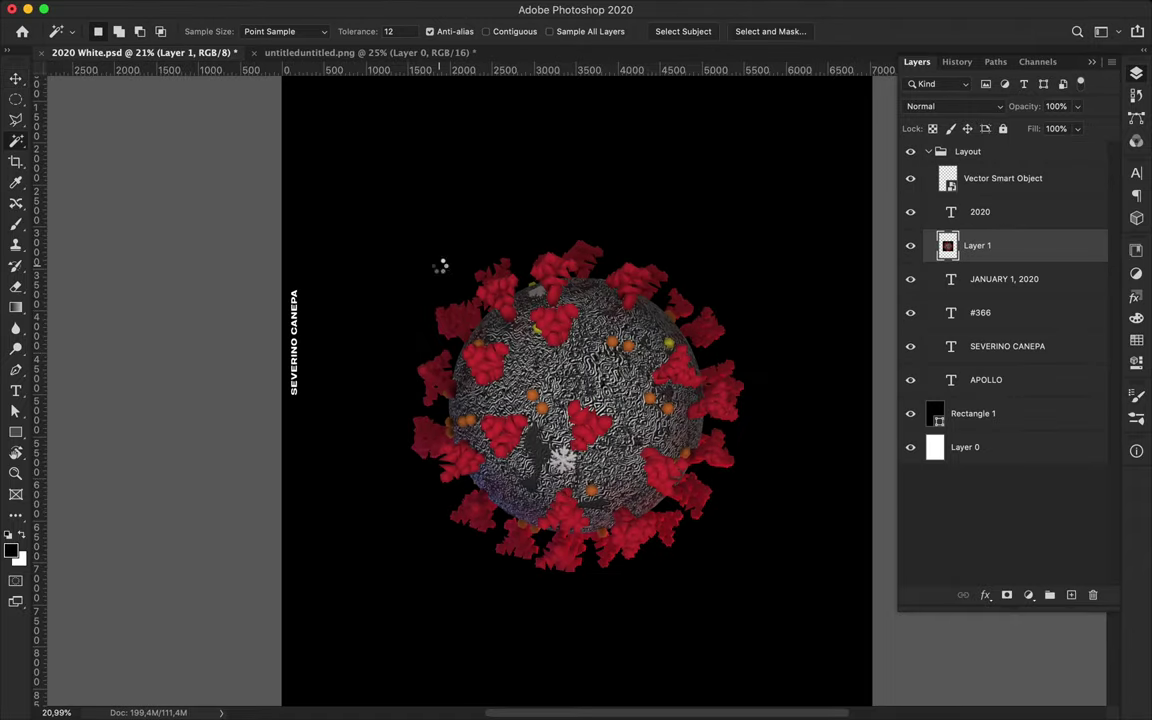
{"action": "left_click", "coordinate": [438, 263]}
{"action": "left_click", "coordinate": [485, 31]}
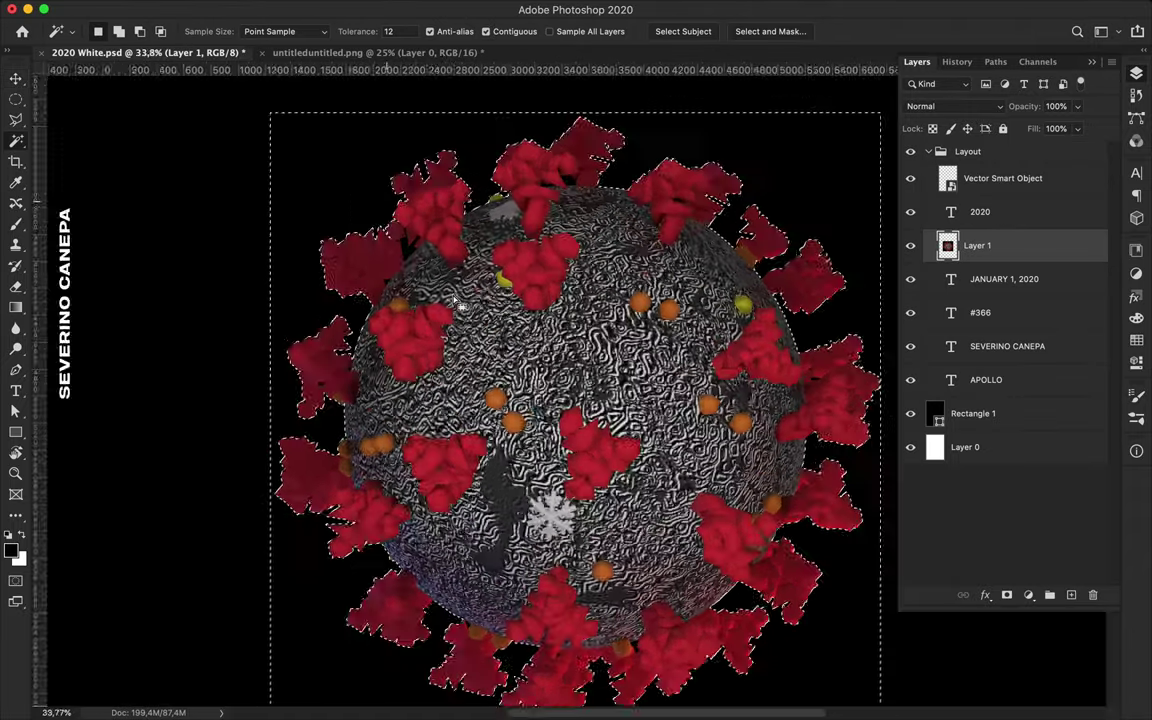
{"action": "scroll", "coordinate": [580, 395], "scroll_direction": "up", "scroll_amount": 3}
{"action": "scroll", "coordinate": [375, 278], "scroll_direction": "down", "scroll_amount": 2}
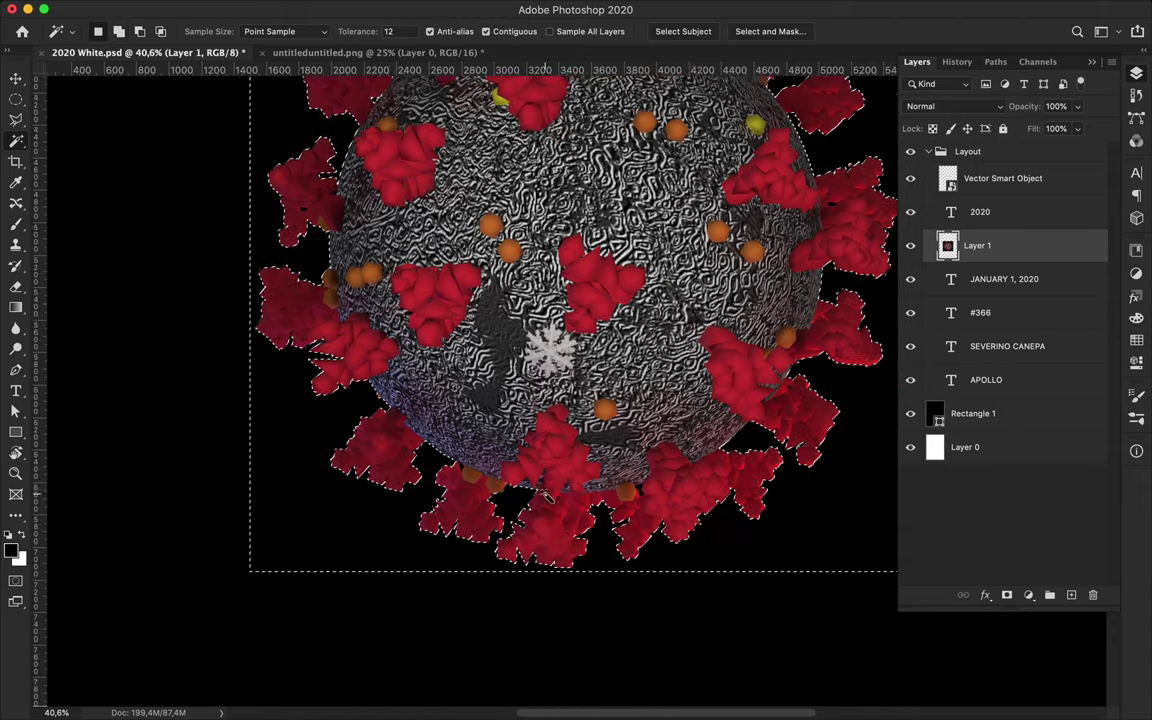
{"action": "scroll", "coordinate": [380, 282], "scroll_direction": "down", "scroll_amount": 3}
{"action": "double_click", "coordinate": [399, 31]}
{"action": "type", "text": "1"}
{"action": "key", "text": "ctrl+d"}
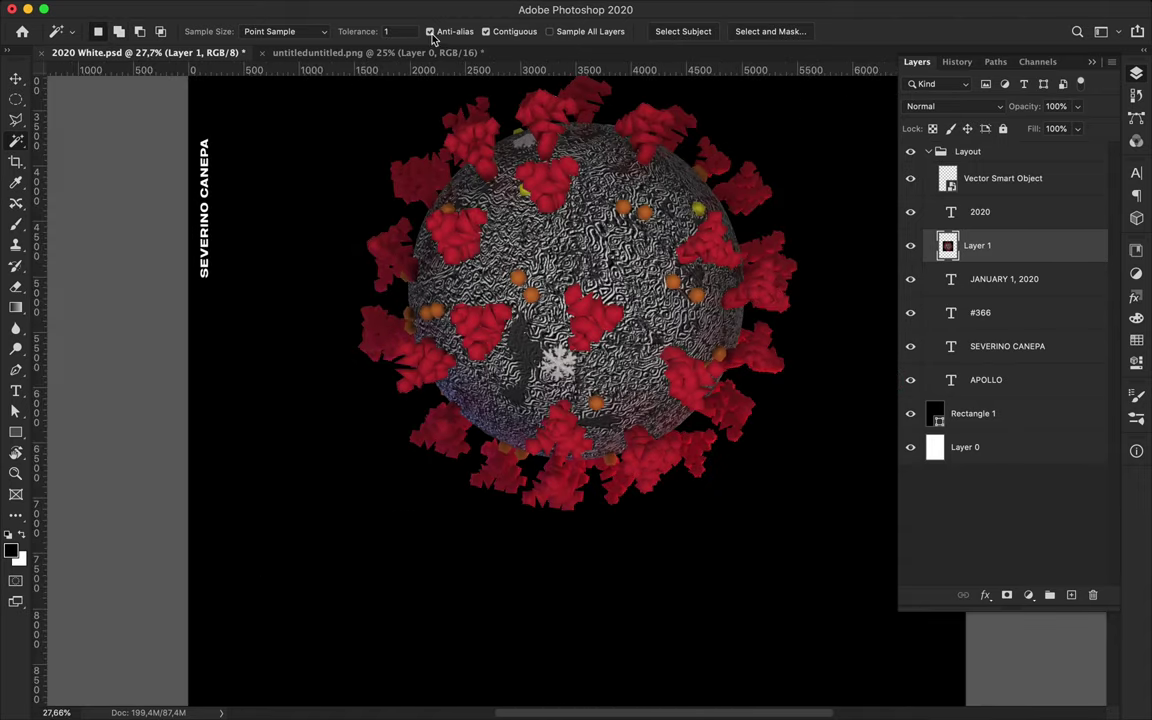
{"action": "key", "text": "m"}
{"action": "key", "text": "ctrl+d"}
{"action": "key", "text": "v"}
{"action": "key", "text": "ctrl+0"}
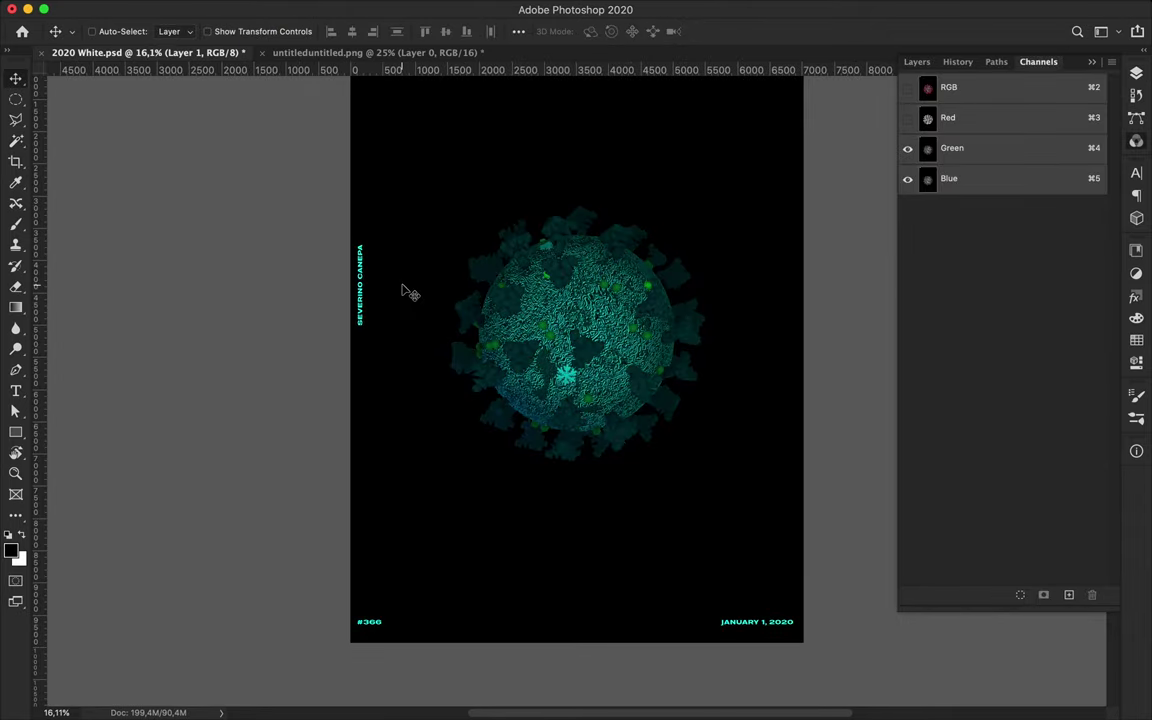
Copy a circular selection around the virus into a new Layer 2.
{"action": "key", "text": "m"}
{"action": "left_click_drag", "start_coordinate": [424, 218], "coordinate": [735, 470]}
{"action": "key", "text": "v"}
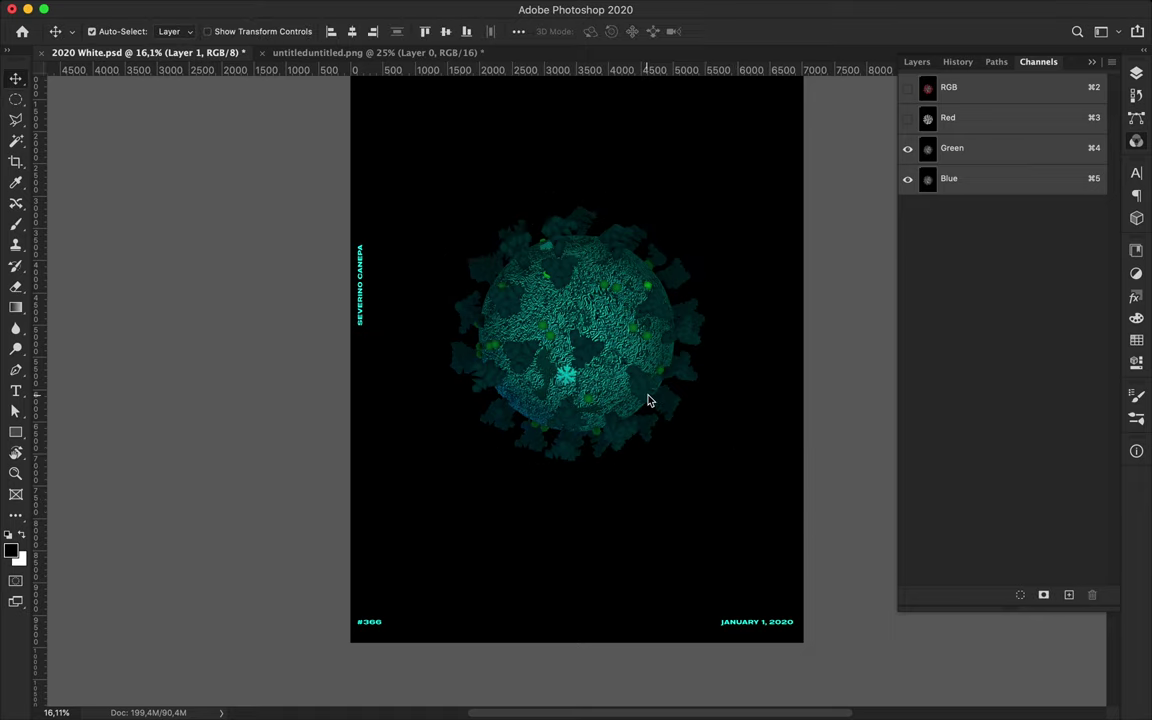
{"action": "key", "text": "ctrl+2"}
{"action": "key", "text": "ctrl+j"}
Test a Green channel shift around the virus, then undo it and restore all channels.
{"action": "left_click", "coordinate": [907, 117]}
{"action": "left_click", "coordinate": [960, 161]}
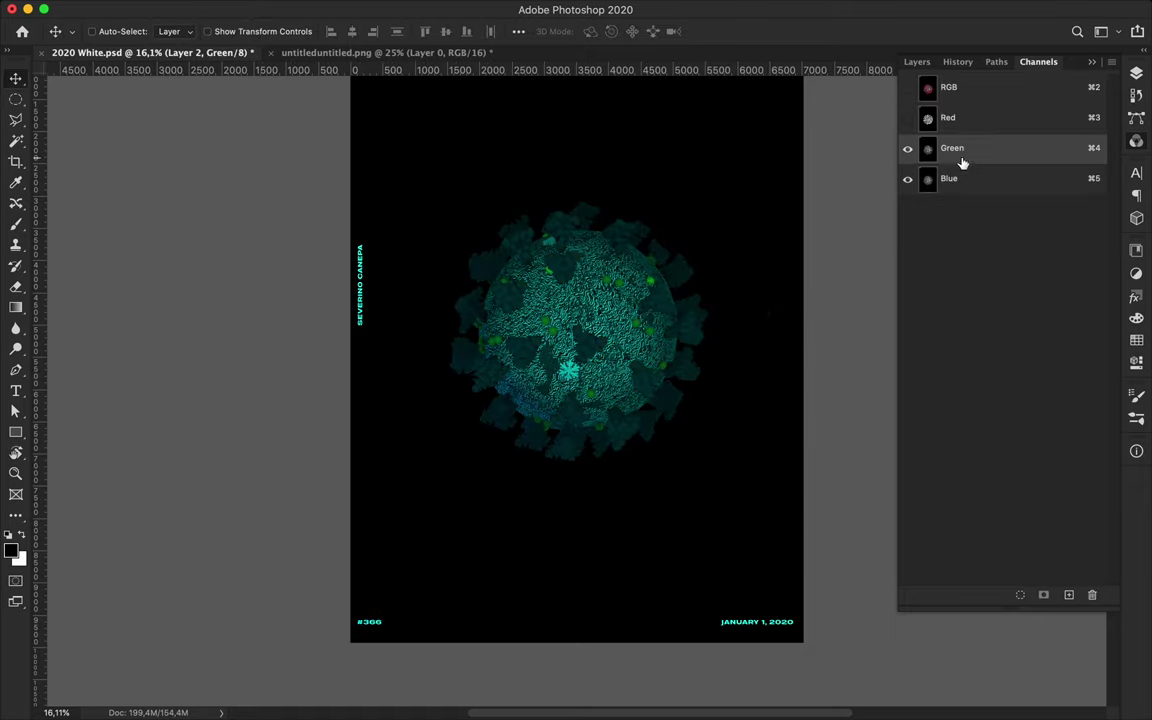
{"action": "key", "text": "m"}
{"action": "left_click_drag", "start_coordinate": [437, 288], "coordinate": [674, 519]}
{"action": "key", "text": "v"}
{"action": "mouse_move", "coordinate": [576, 418]}
{"action": "left_mouse_down"}
{"action": "mouse_move", "coordinate": [636, 456]}
{"action": "mouse_move", "coordinate": [596, 383]}
{"action": "left_mouse_up"}
{"action": "key", "text": "ctrl+d"}
{"action": "key", "text": "m"}
{"action": "key", "text": "v"}
{"action": "left_click", "coordinate": [907, 88]}
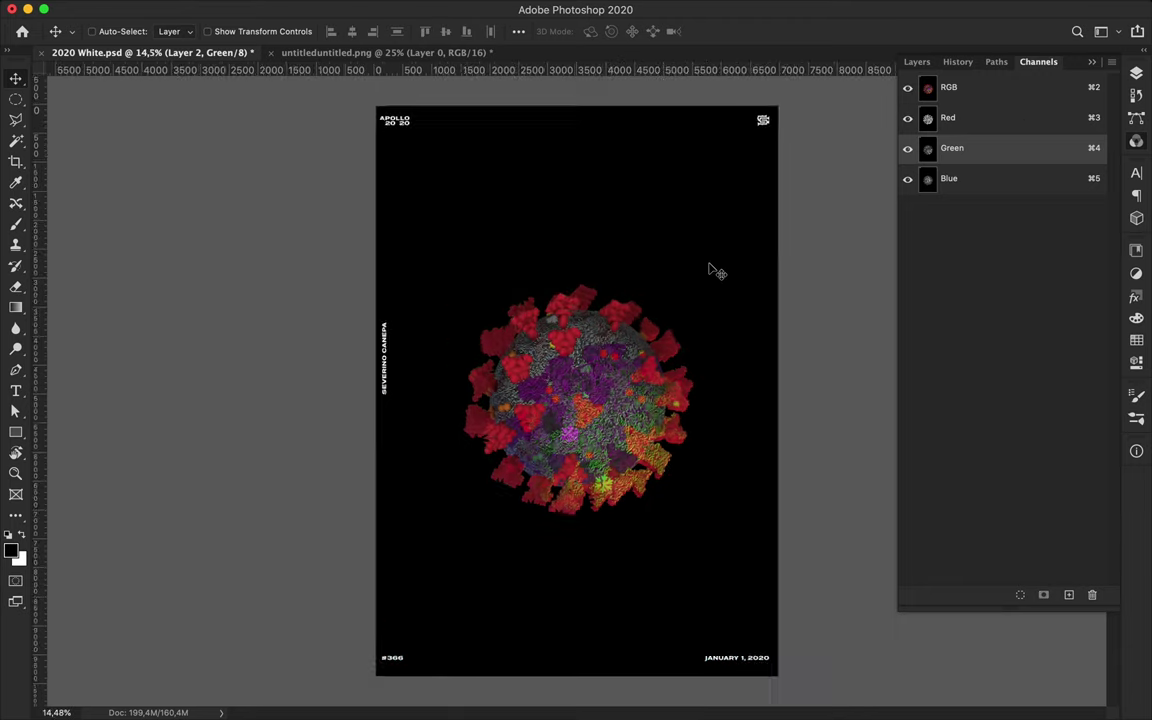
Try several fill colours on Rectangle 1, ending on light grey.
{"action": "left_click", "coordinate": [916, 61]}
{"action": "left_click", "coordinate": [973, 447]}
{"action": "key", "text": "a"}
{"action": "left_click", "coordinate": [238, 31]}
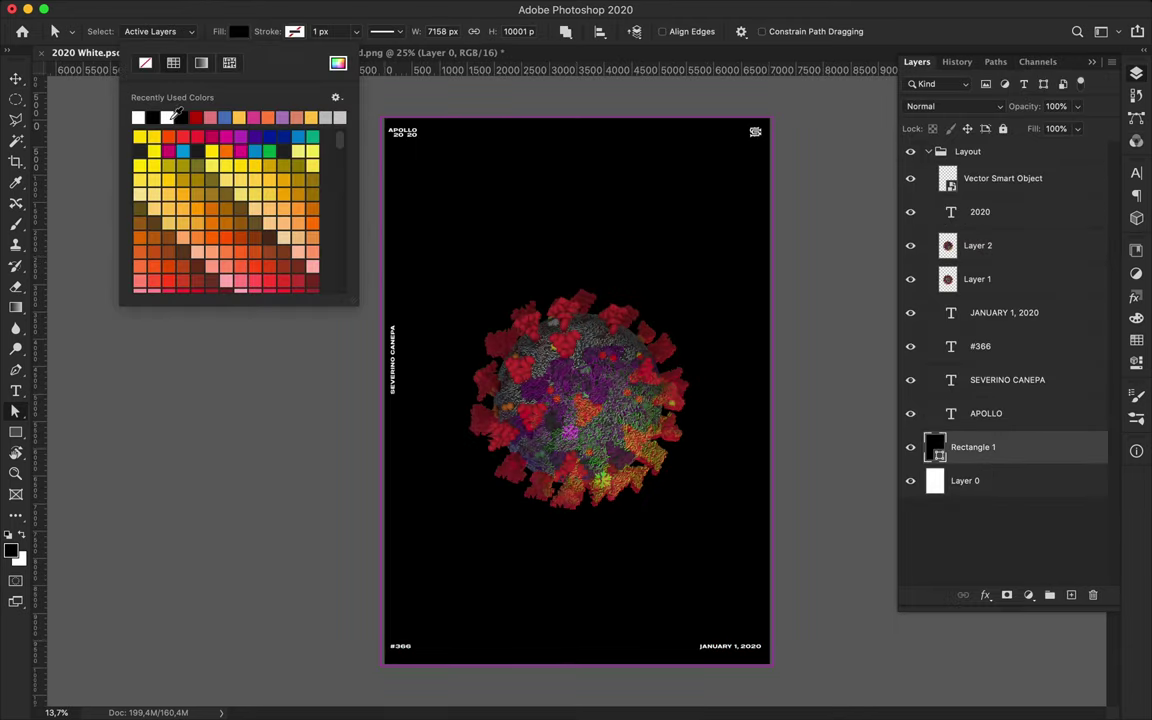
{"action": "left_click", "coordinate": [318, 117]}
{"action": "left_click", "coordinate": [181, 117]}
{"action": "left_click", "coordinate": [147, 117]}
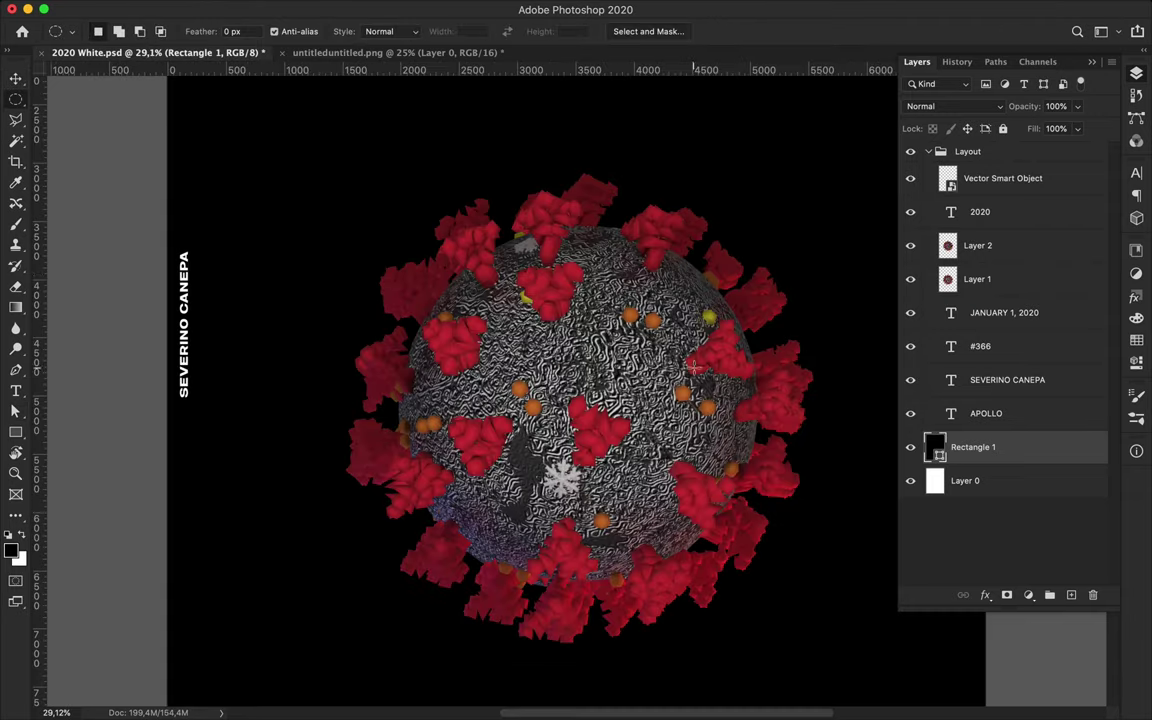
Delete Layer 1, place Layer 2 just above Rectangle 1, and add a Levels adjustment.
{"action": "double_click", "coordinate": [1000, 279]}
{"action": "key", "text": "Escape"}
{"action": "key", "text": "Delete"}
{"action": "mouse_move", "coordinate": [988, 254]}
{"action": "left_mouse_down"}
{"action": "mouse_move", "coordinate": [985, 397]}
{"action": "mouse_move", "coordinate": [973, 410]}
{"action": "left_mouse_up"}
{"action": "left_click", "coordinate": [1029, 595]}
{"action": "left_click", "coordinate": [1040, 673]}
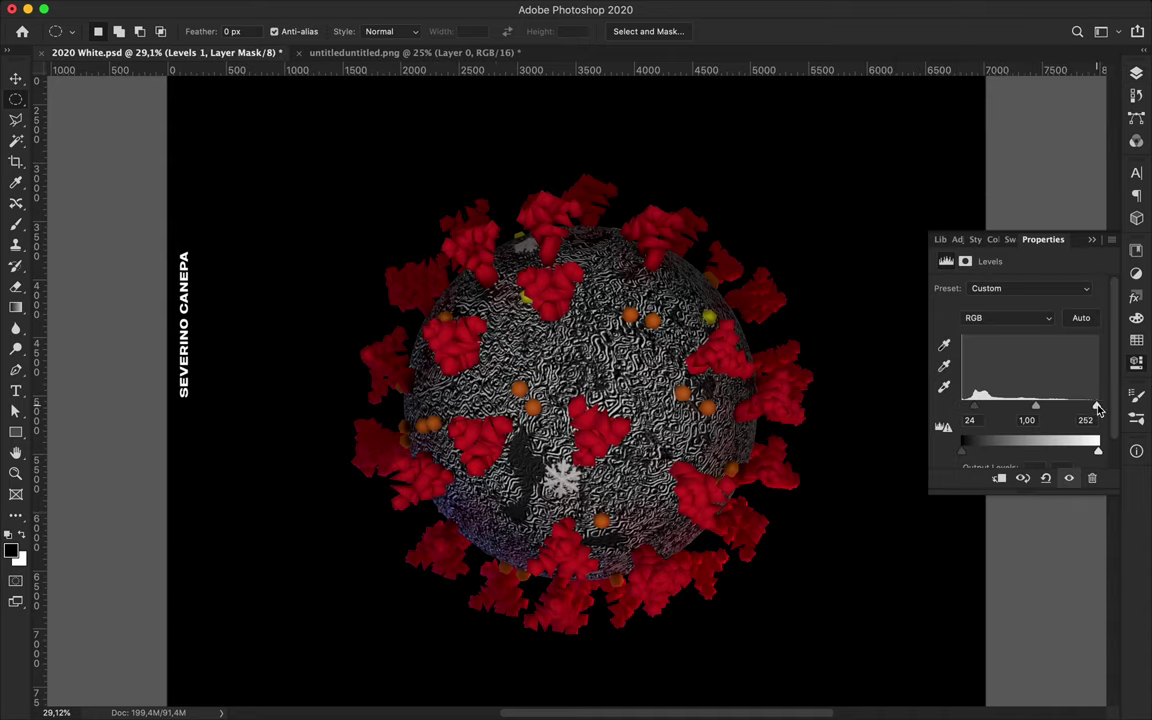
Set the Levels white point to 216 and add Exposure +0,17 with gamma 0,70.
{"action": "left_click_drag", "start_coordinate": [1098, 409], "coordinate": [1080, 411]}
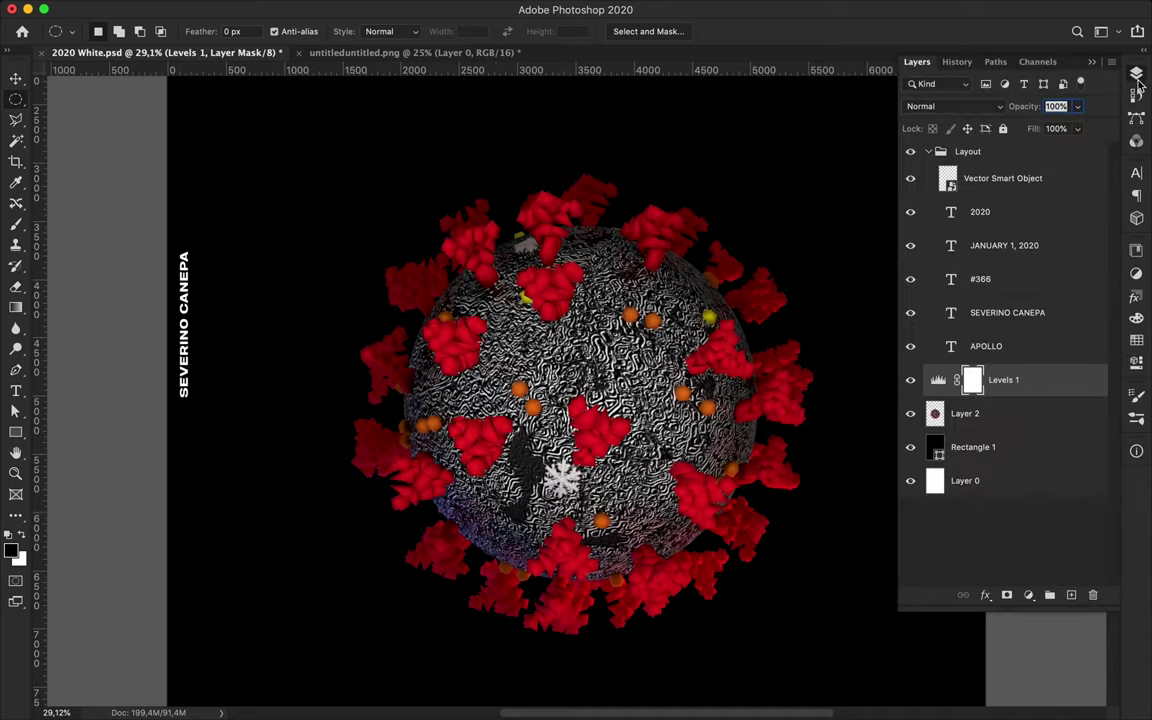
{"action": "left_click", "coordinate": [1006, 595]}
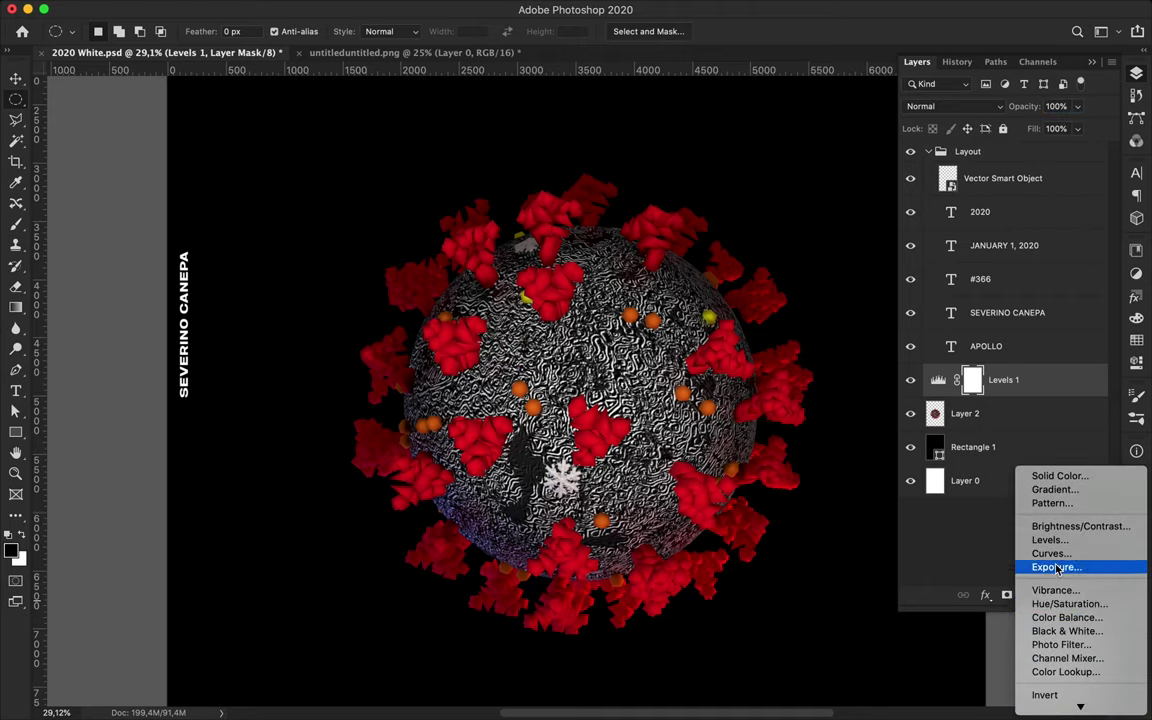
{"action": "left_click", "coordinate": [1056, 567]}
{"action": "mouse_move", "coordinate": [1020, 329]}
{"action": "left_mouse_down"}
{"action": "mouse_move", "coordinate": [1013, 358]}
{"action": "mouse_move", "coordinate": [1034, 395]}
{"action": "left_mouse_up"}
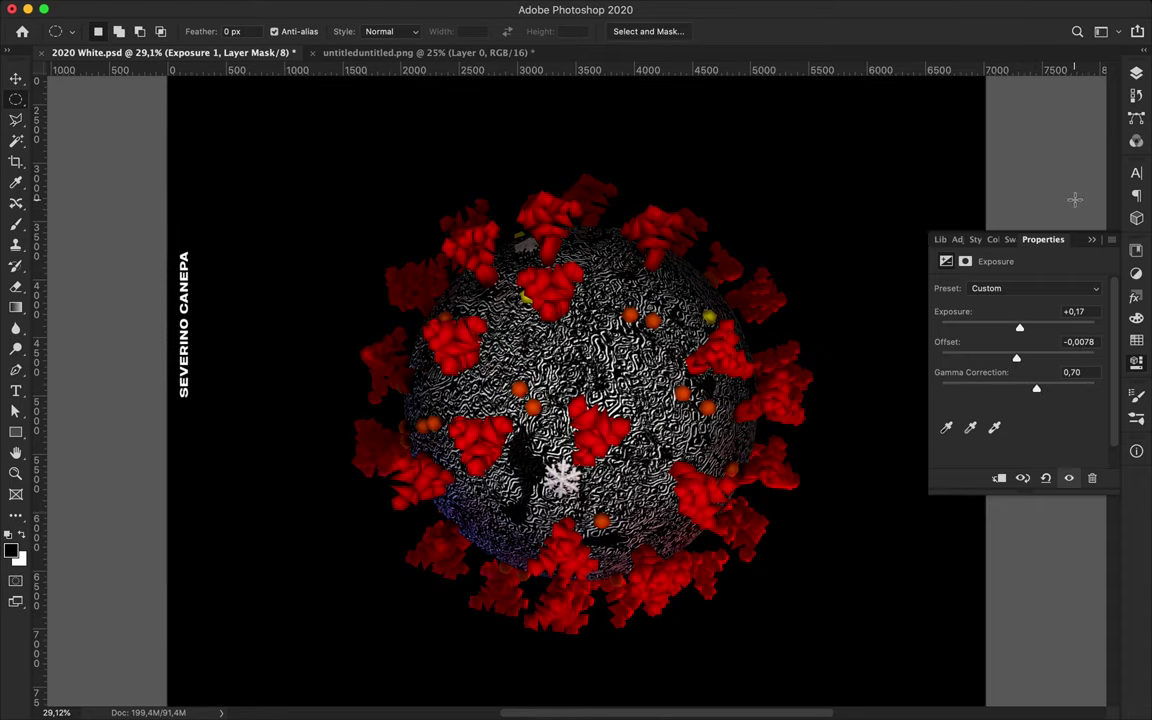
Merge Layer 2 with its adjustments into one layer and duplicate it.
{"action": "key", "text": "v"}
{"action": "left_click", "coordinate": [1136, 73]}
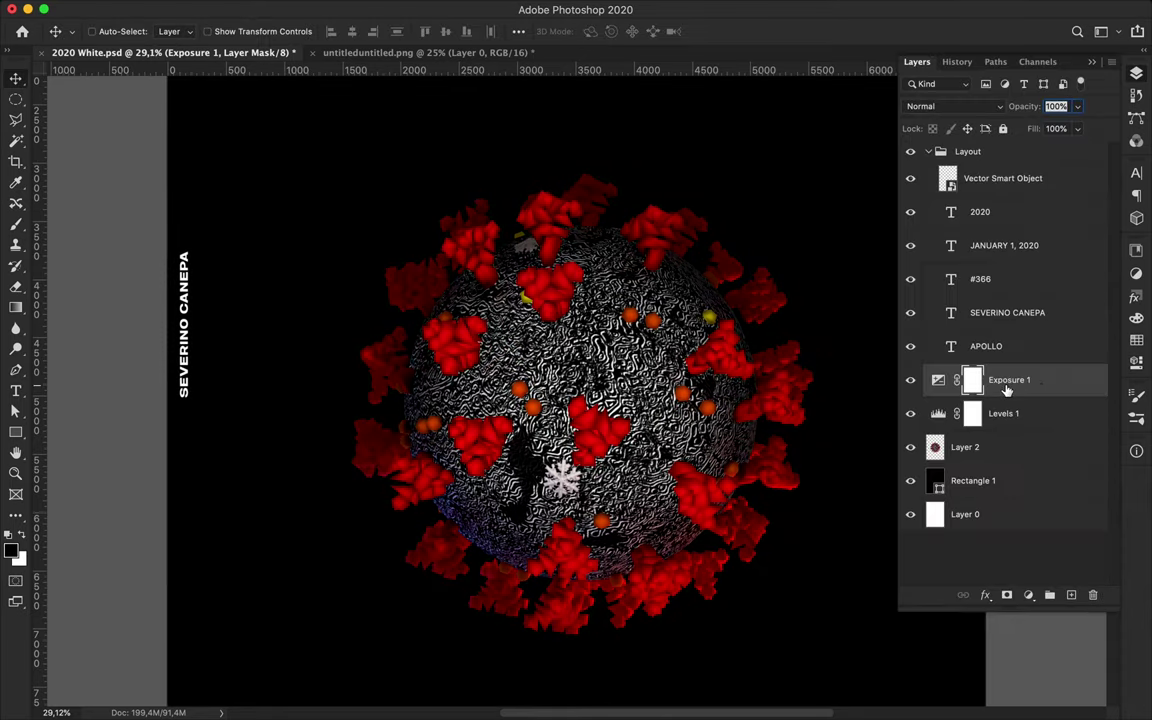
{"action": "double_click", "coordinate": [1010, 448]}
{"action": "left_click", "coordinate": [1121, 83]}
{"action": "left_click_drag", "start_coordinate": [1010, 448], "coordinate": [1031, 473]}
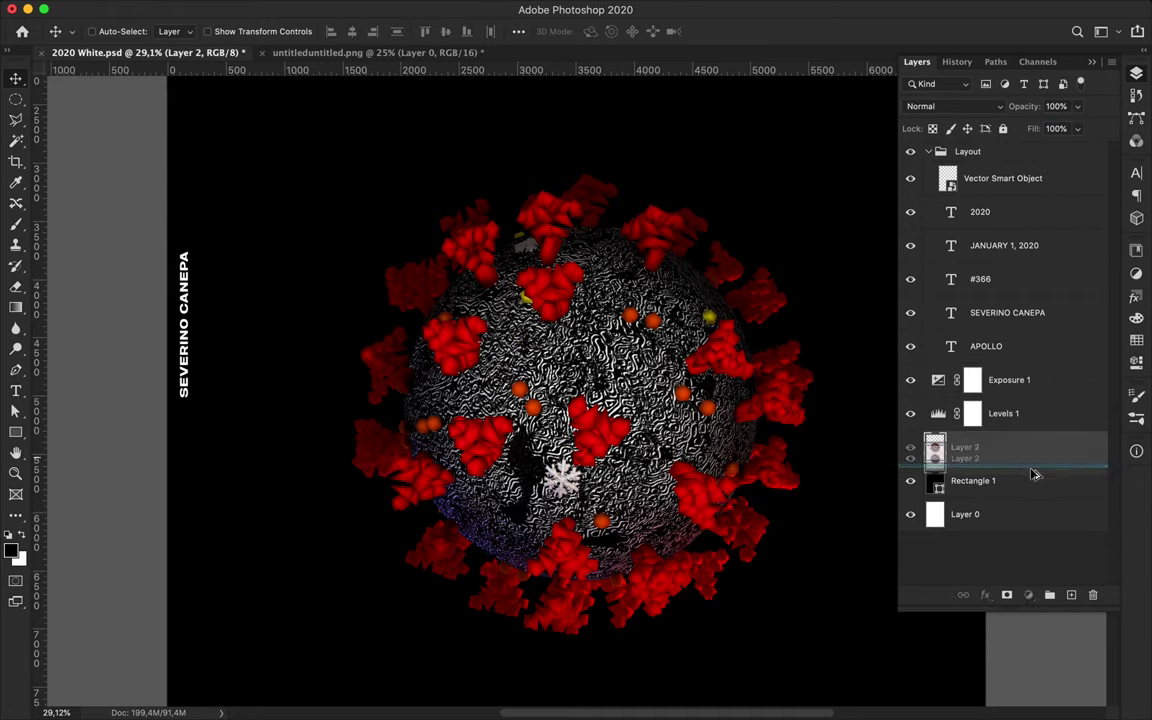
{"action": "key", "text": "ctrl+e"}
{"action": "key", "text": "ctrl+j"}
{"action": "left_click", "coordinate": [374, 9]}
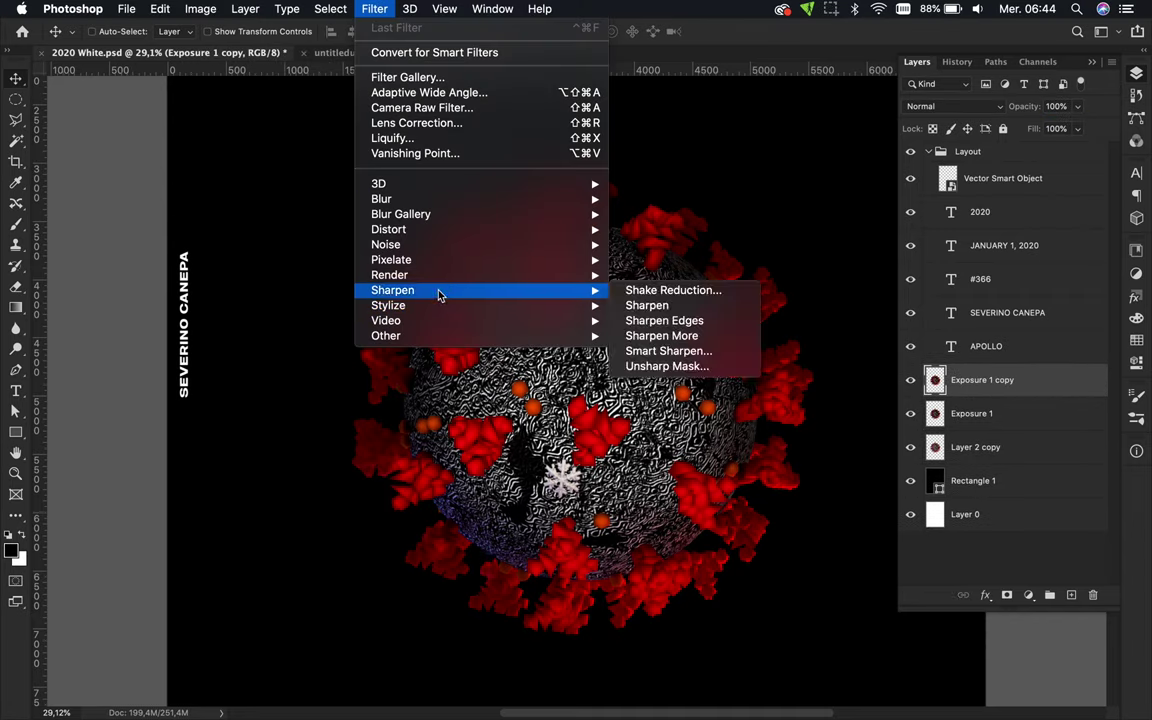
Sharpen the virus copy with a Soft Light High Pass layer merged down.
{"action": "left_click", "coordinate": [656, 304]}
{"action": "key", "text": "Return"}
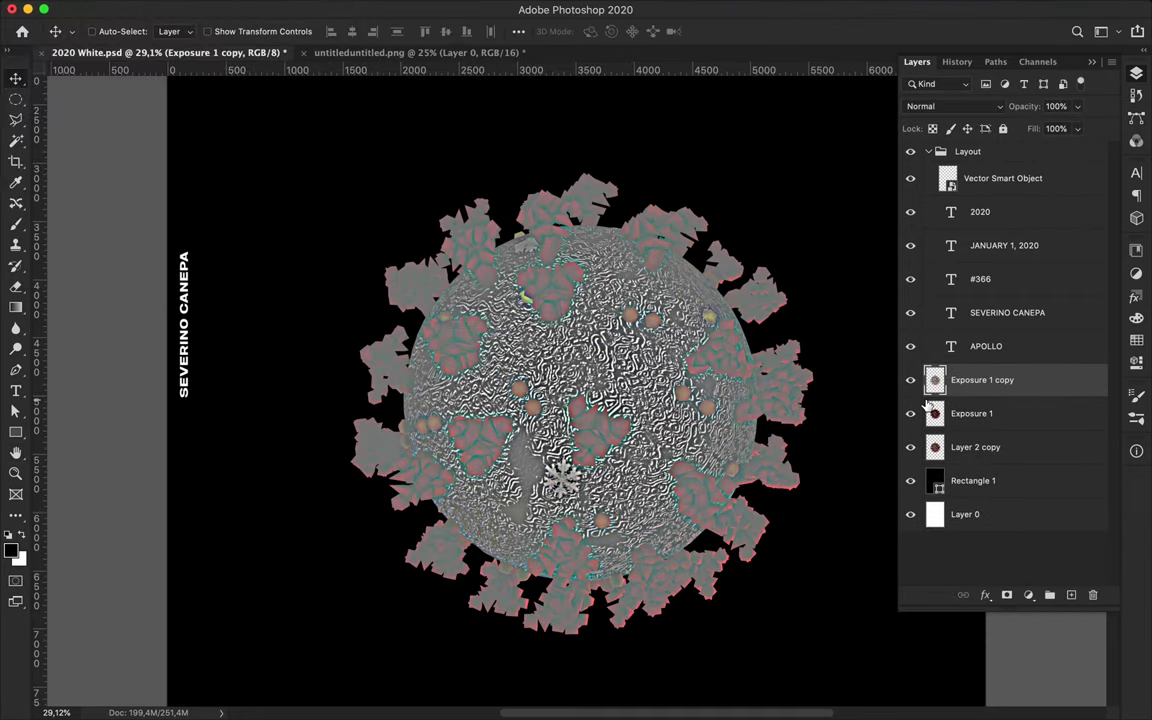
{"action": "left_click", "coordinate": [950, 106]}
{"action": "left_click", "coordinate": [953, 291]}
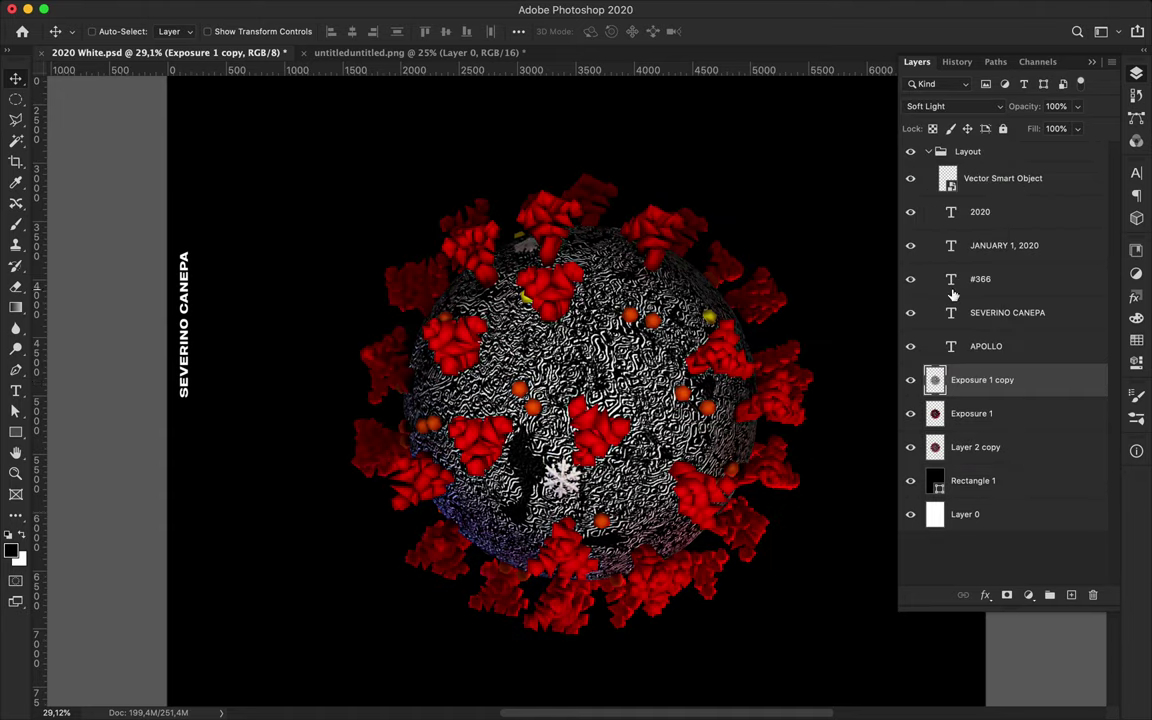
{"action": "key", "text": "ctrl+0"}
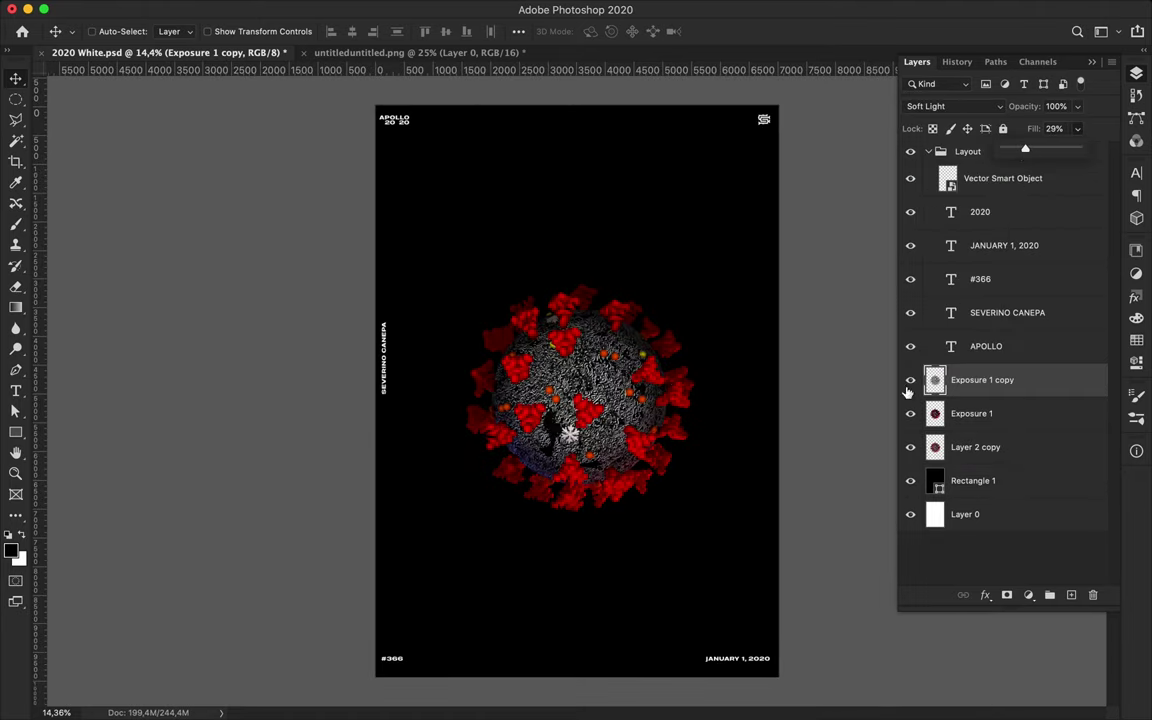
{"action": "key", "text": "ctrl+e"}
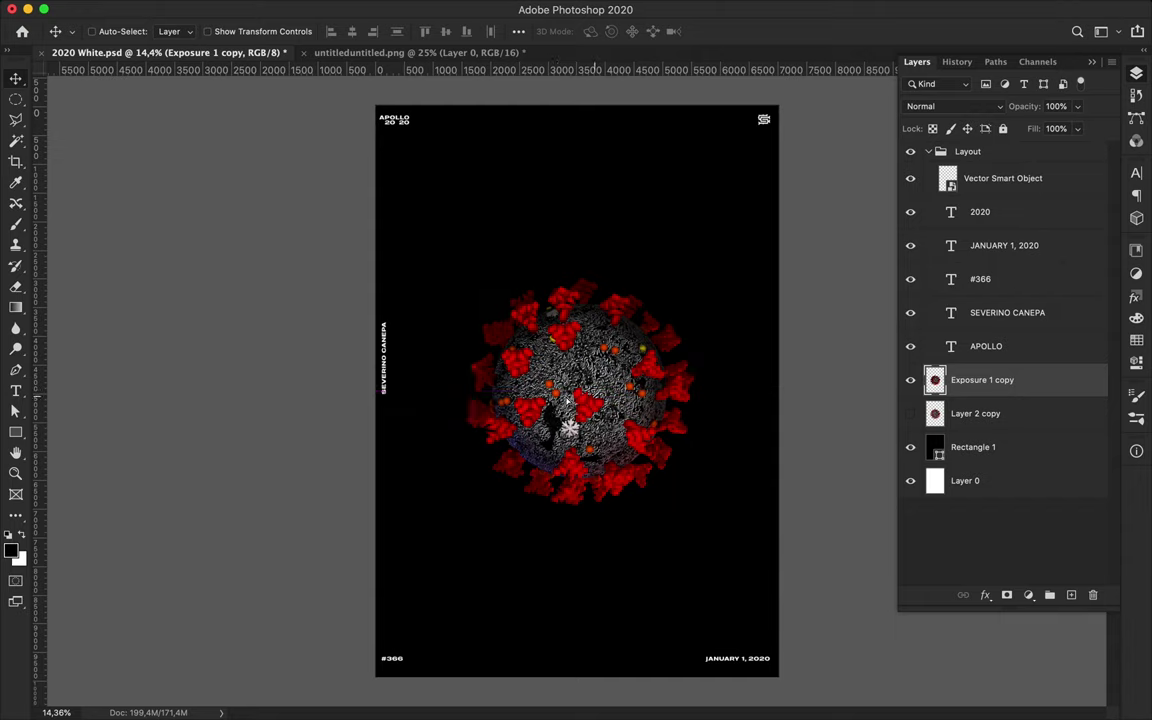
Add virus copies scaled to about 70% at the poster's left and right edges.
{"action": "left_click_drag", "start_coordinate": [540, 363], "coordinate": [360, 398]}
{"action": "key", "text": "ctrl+t"}
{"action": "left_click_drag", "start_coordinate": [337, 514], "coordinate": [342, 469]}
{"action": "key", "text": "Return"}
{"action": "mouse_move", "coordinate": [355, 391]}
{"action": "left_mouse_down"}
{"action": "mouse_move", "coordinate": [784, 398]}
{"action": "mouse_move", "coordinate": [771, 405]}
{"action": "left_mouse_up"}
{"action": "key", "text": "ctrl+t"}
{"action": "key", "text": "Return"}
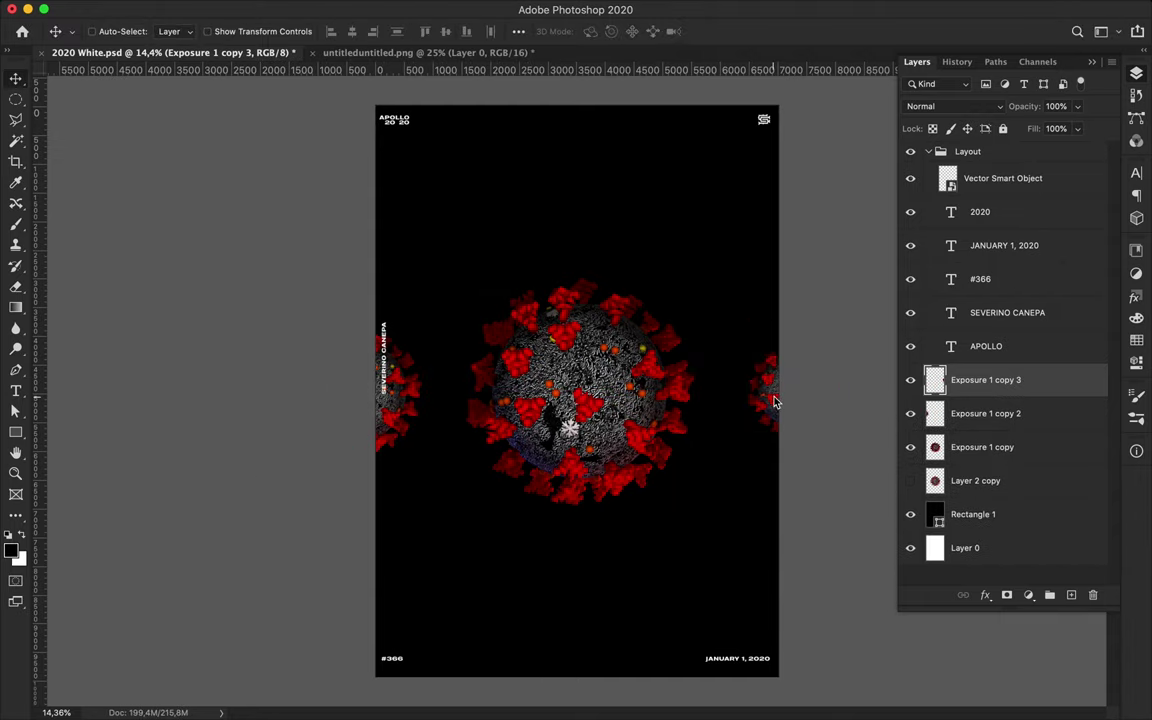
Type the white CORONAVIRUS headline above the virus, scale it up and centre it horizontally.
{"action": "key", "text": "t"}
{"action": "left_click", "coordinate": [443, 247]}
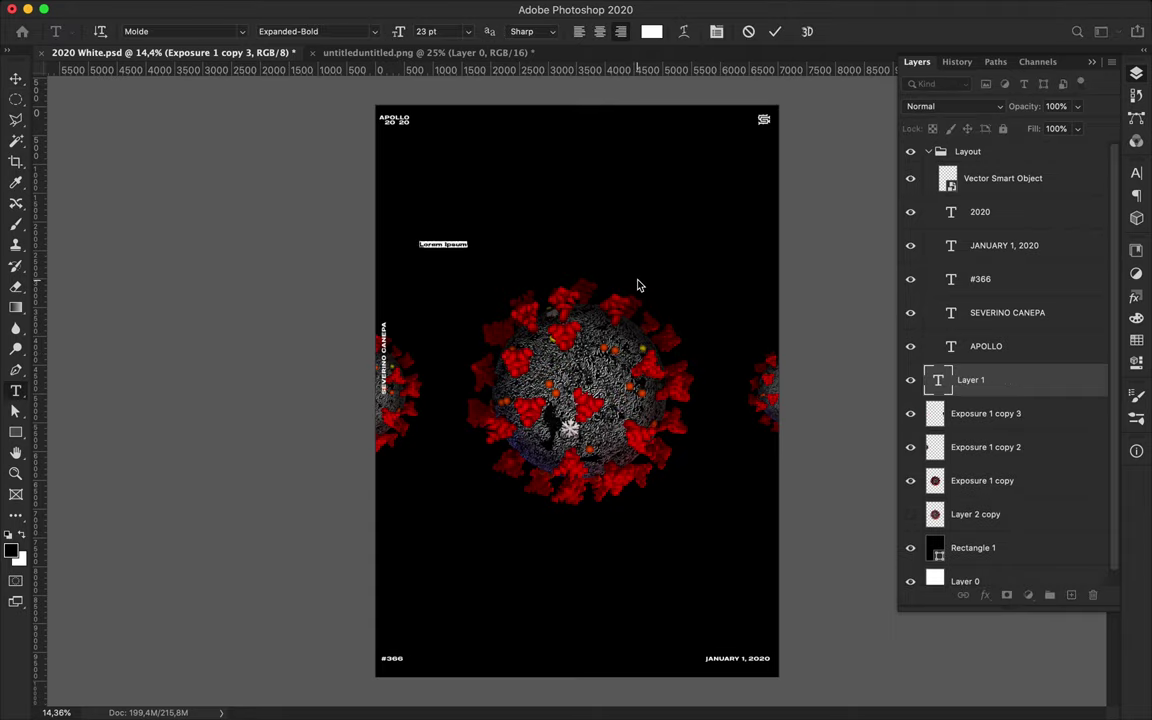
{"action": "key", "text": "Escape"}
{"action": "key", "text": "v"}
{"action": "key", "text": "ctrl+t"}
{"action": "left_click_drag", "start_coordinate": [460, 249], "coordinate": [680, 258]}
{"action": "key", "text": "Return"}
{"action": "left_click_drag", "start_coordinate": [598, 233], "coordinate": [627, 233]}
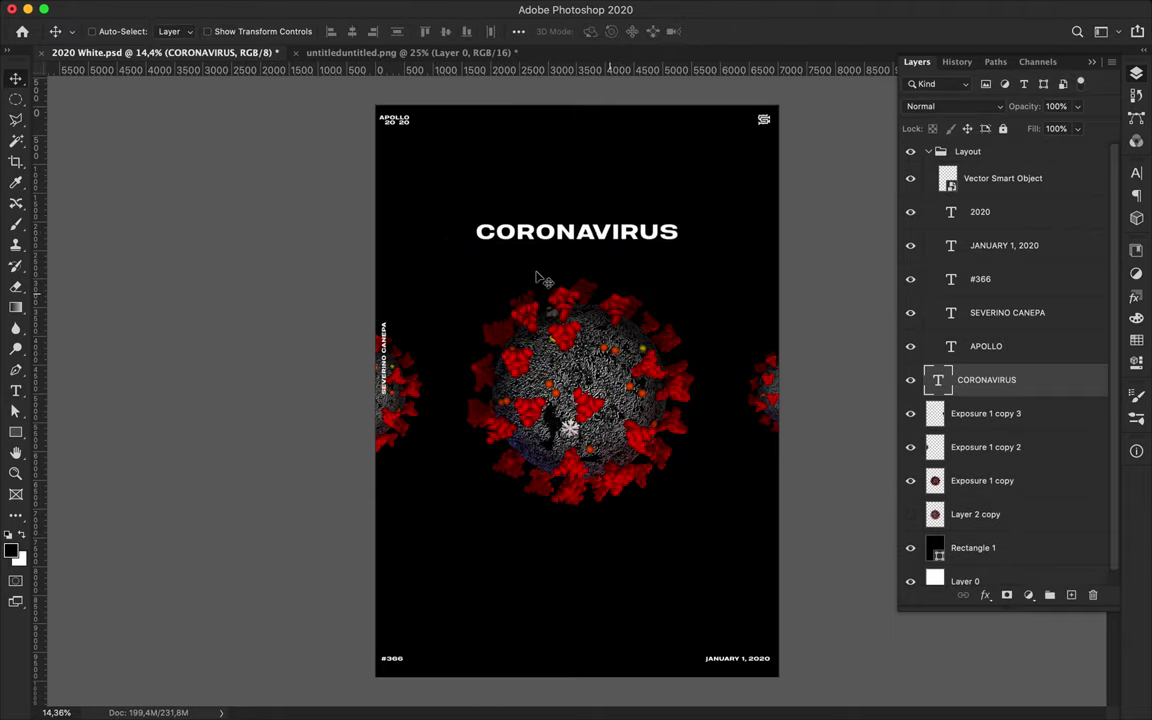
{"action": "scroll", "coordinate": [577, 392], "scroll_direction": "up", "scroll_amount": 3}
Sample colours across the virus with the Eyedropper, then nudge the headline slightly down.
{"action": "key", "text": "i"}
{"action": "left_click", "coordinate": [473, 340]}
{"action": "left_click_drag", "start_coordinate": [580, 291], "coordinate": [530, 294]}
{"action": "scroll", "coordinate": [566, 300], "scroll_direction": "down", "scroll_amount": 3}
{"action": "key", "text": "v"}
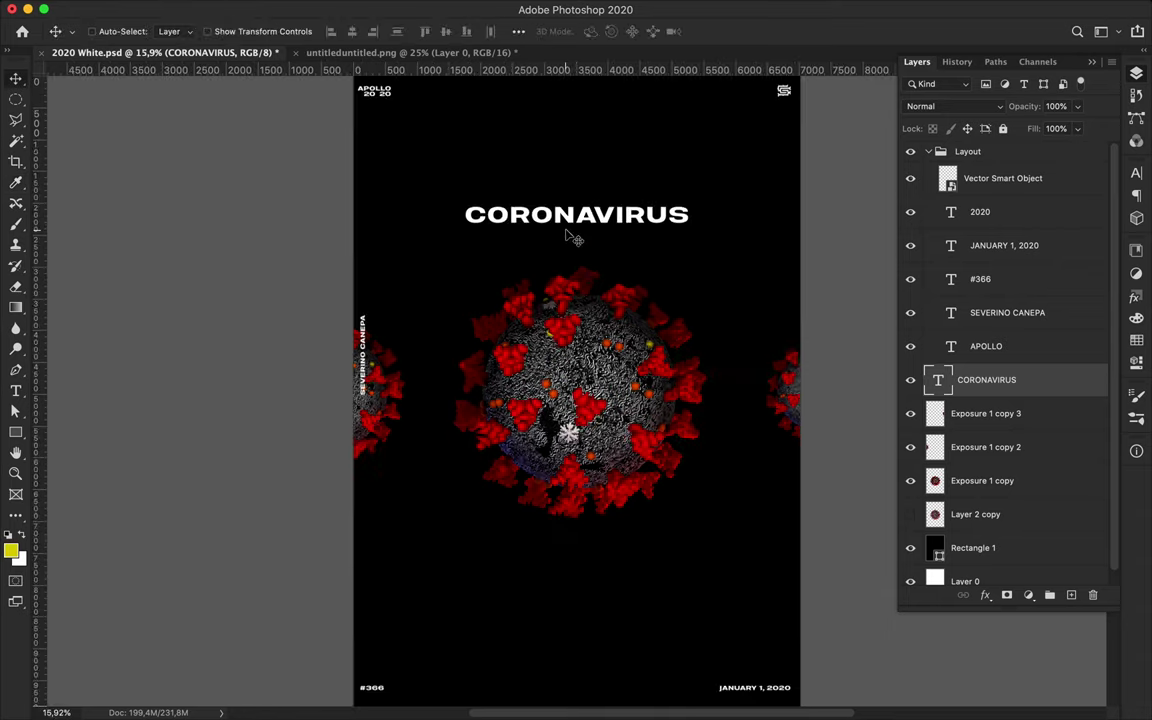
{"action": "left_click_drag", "start_coordinate": [568, 218], "coordinate": [568, 226]}
Switch the Lasso tool to the Polygonal Lasso variant.
{"action": "key", "text": "l"}
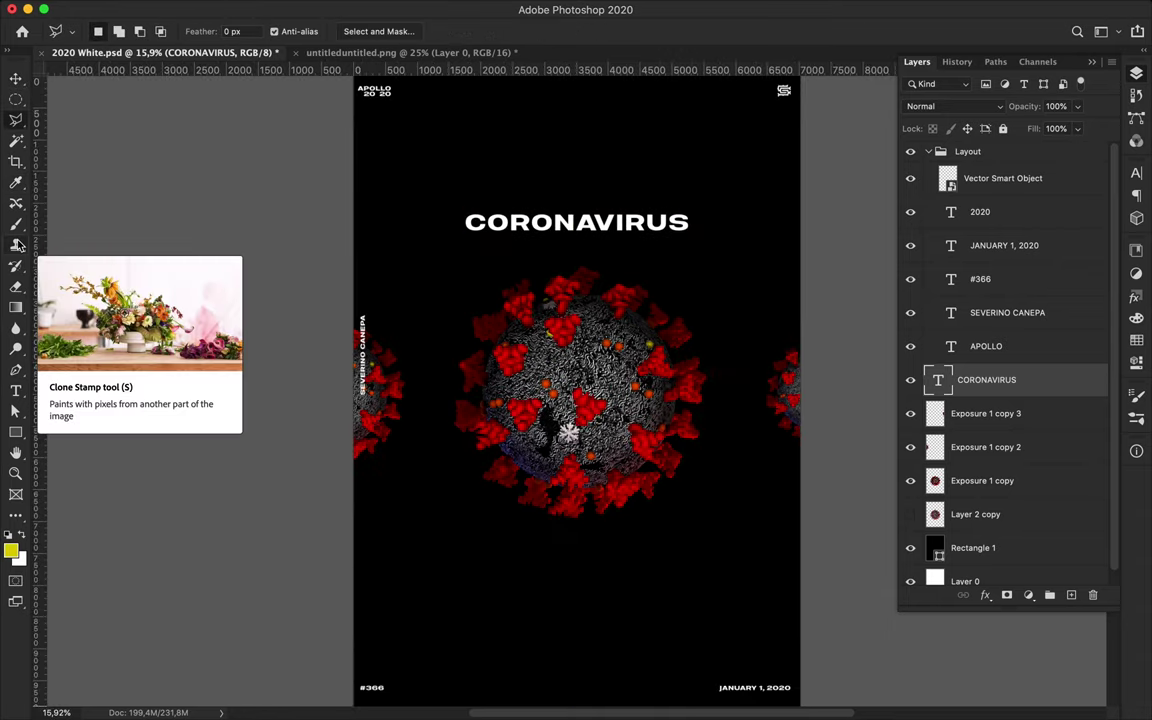
{"action": "right_click", "coordinate": [15, 119]}
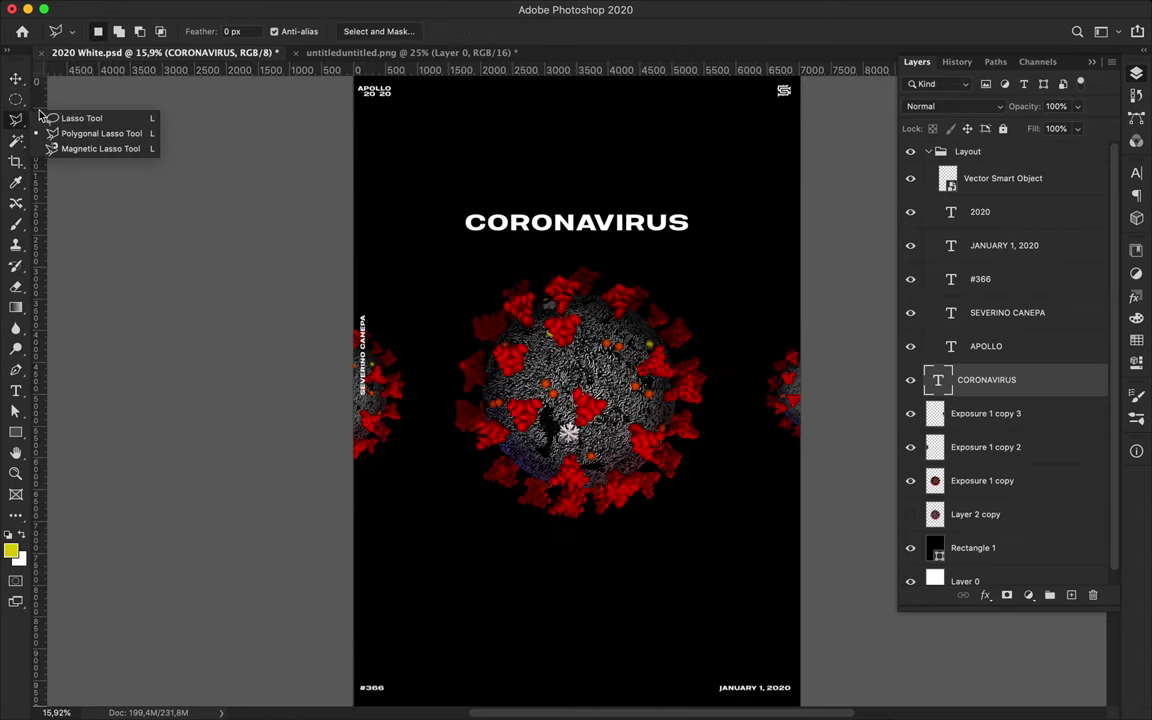
{"action": "left_click", "coordinate": [88, 135]}
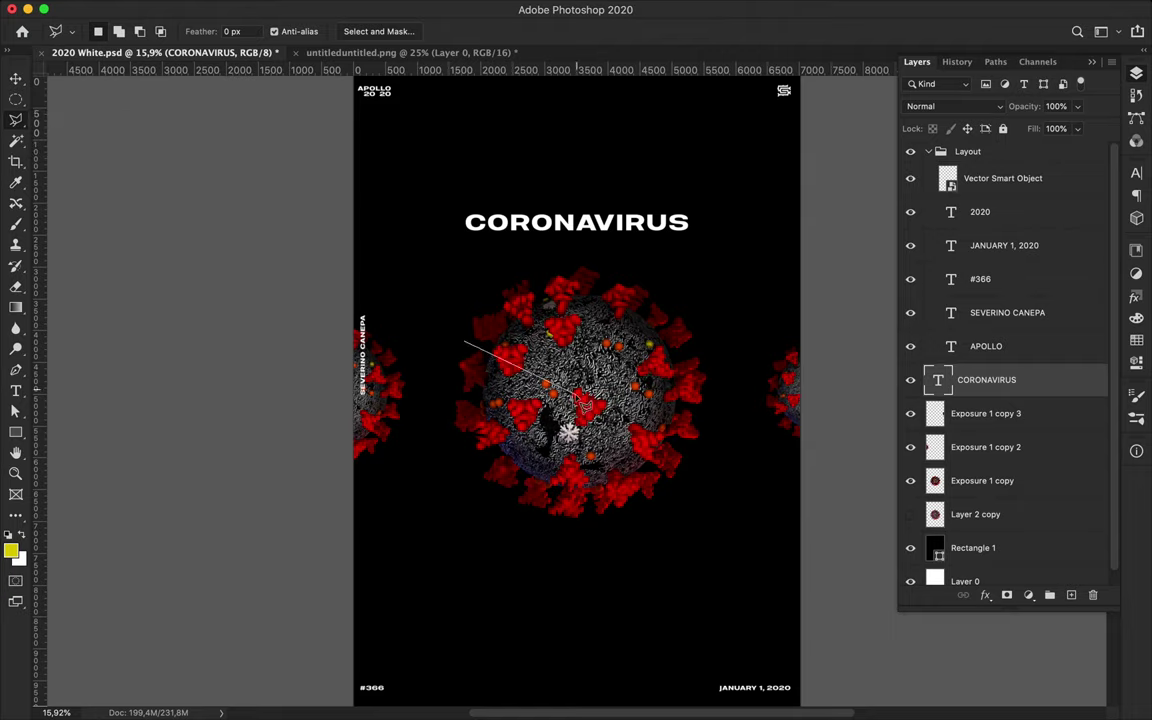
Copy a polygonal wedge of the virus to its own layer and enlarge it.
{"action": "key", "text": "ctrl+j"}
{"action": "left_click", "coordinate": [694, 249]}
{"action": "left_click", "coordinate": [982, 480]}
{"action": "key", "text": "ctrl+j"}
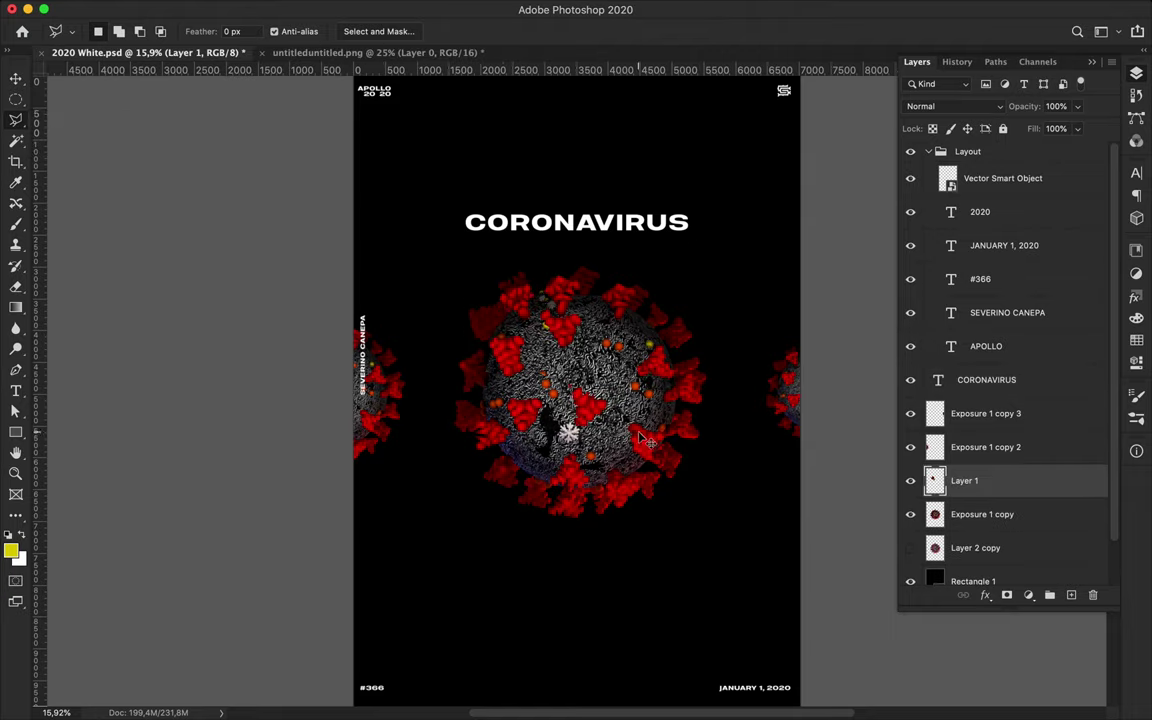
{"action": "key", "text": "ctrl+t"}
{"action": "left_click_drag", "start_coordinate": [463, 303], "coordinate": [450, 258]}
{"action": "key", "text": "Return"}
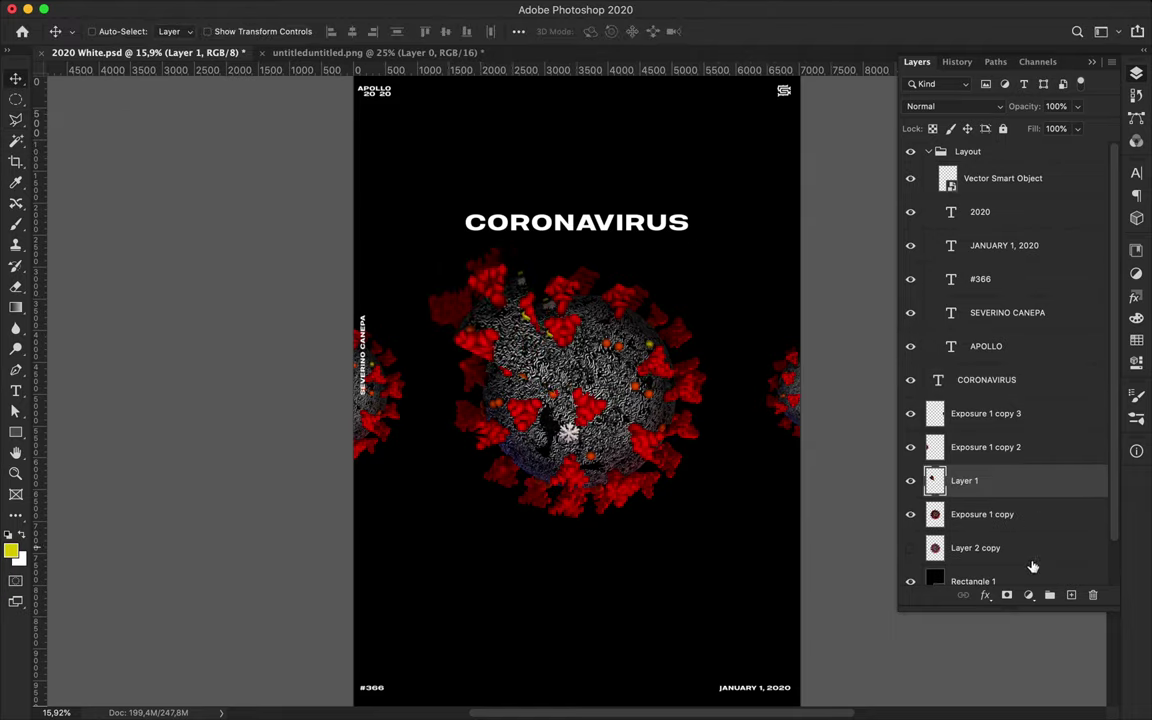
Reset colours to black and white and pick a soft round brush.
{"action": "key", "text": "b"}
{"action": "key", "text": "d"}
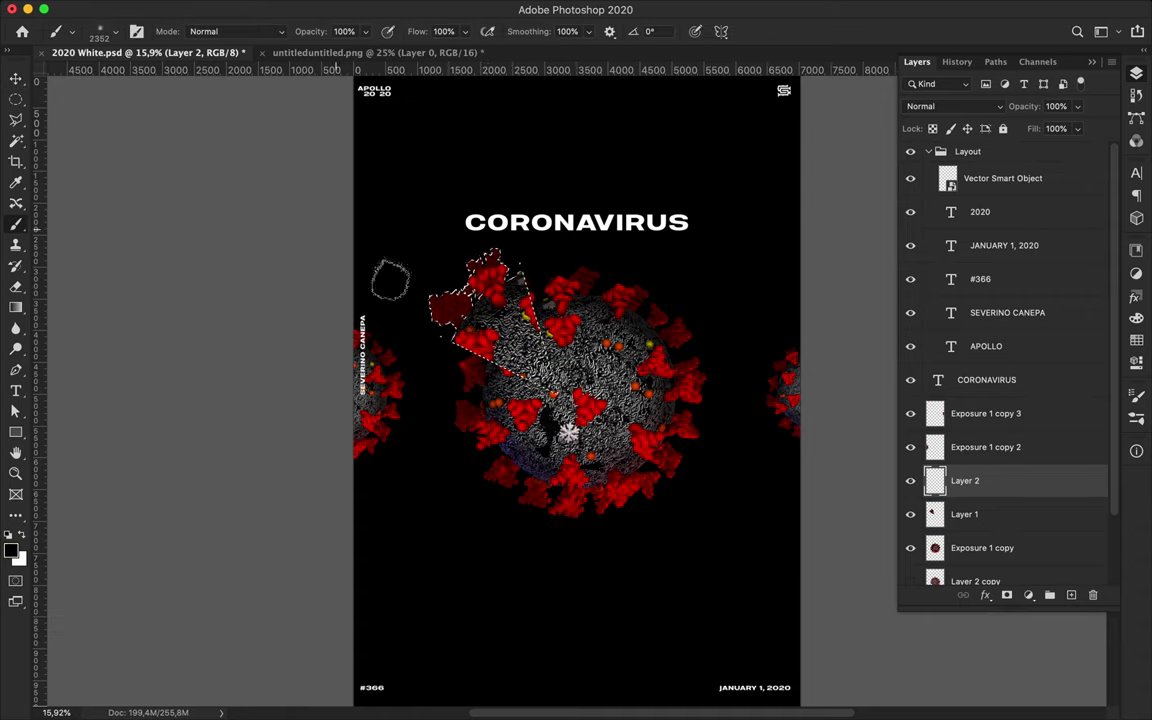
{"action": "right_click", "coordinate": [494, 332]}
{"action": "scroll", "coordinate": [579, 468], "scroll_direction": "up", "scroll_amount": 5}
{"action": "scroll", "coordinate": [575, 480], "scroll_direction": "up", "scroll_amount": 3}
{"action": "double_click", "coordinate": [566, 514]}
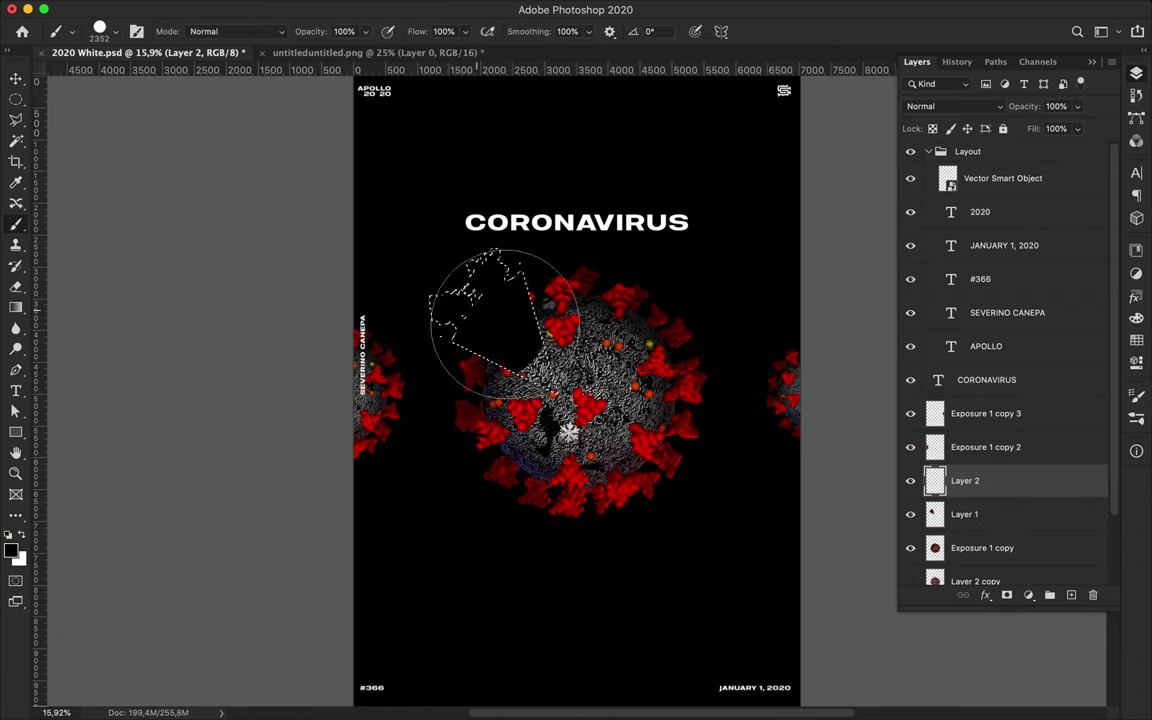
Gaussian-blur the dark wedge, place it below Layer 1 and blend it as Overlay.
{"action": "key", "text": "v"}
{"action": "key", "text": "super+d"}
{"action": "left_click", "coordinate": [374, 8]}
{"action": "mouse_move", "coordinate": [401, 214]}
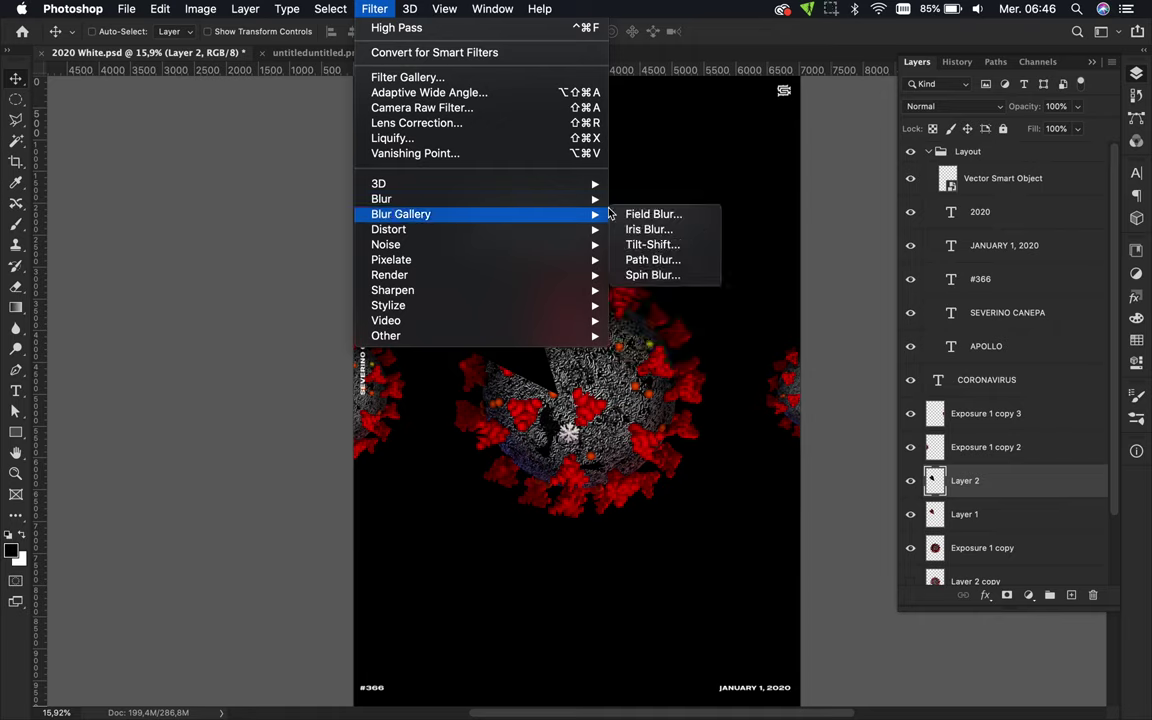
{"action": "left_click", "coordinate": [660, 260]}
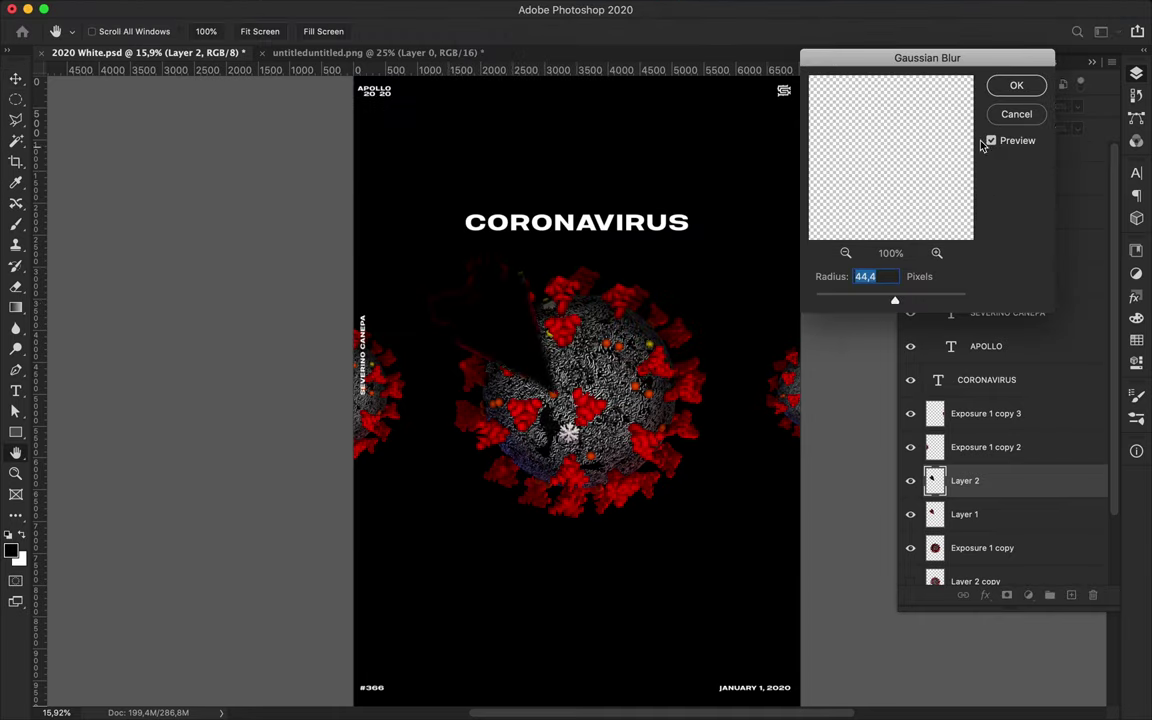
{"action": "left_click_drag", "start_coordinate": [965, 480], "coordinate": [985, 520]}
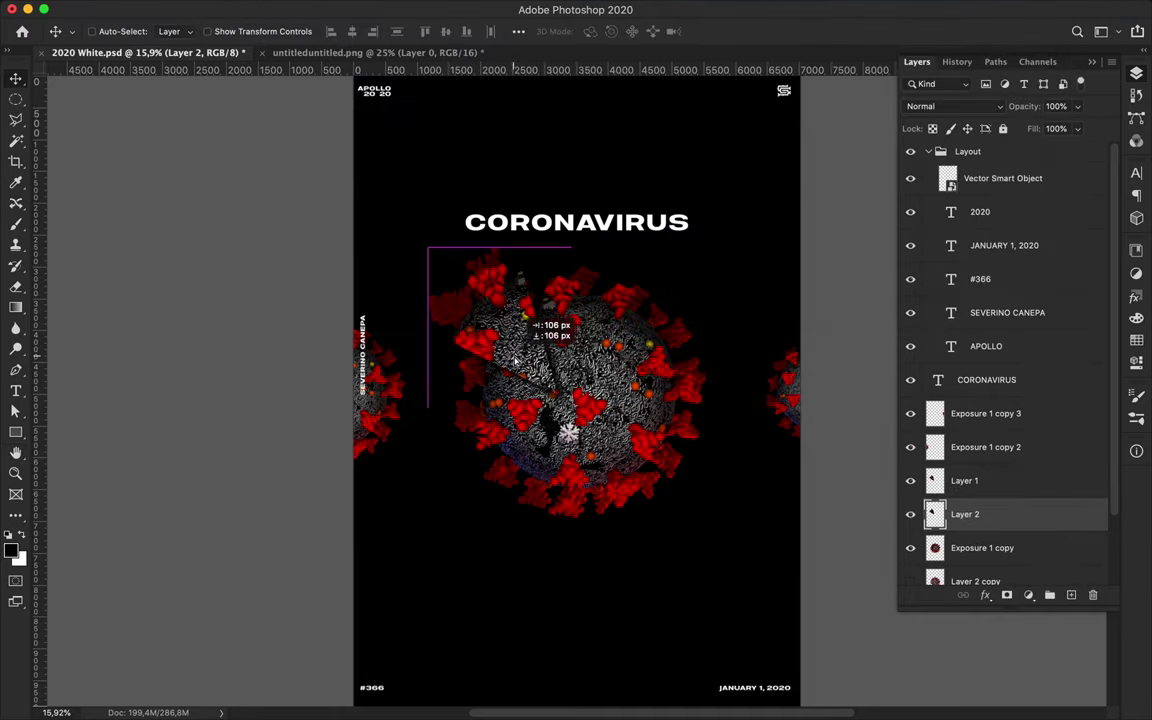
{"action": "left_click", "coordinate": [920, 106]}
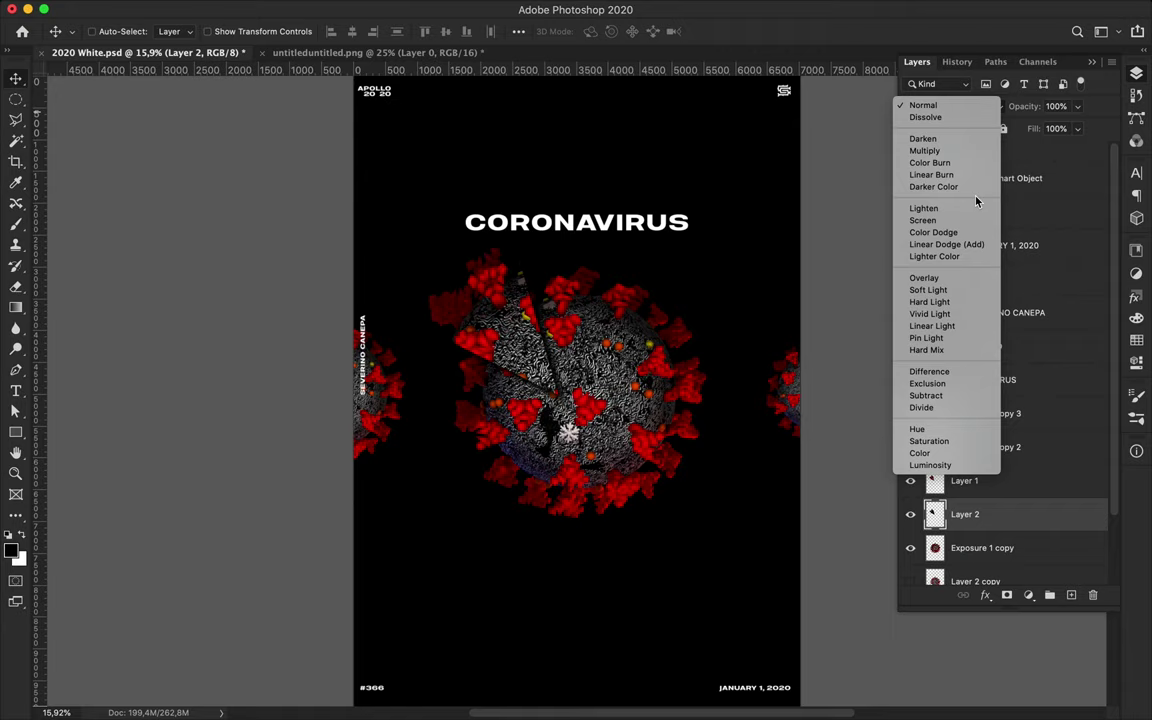
{"action": "left_click", "coordinate": [924, 278]}
Copy another virus wedge to a new layer and shift it outward from the sphere.
{"action": "key", "text": "l"}
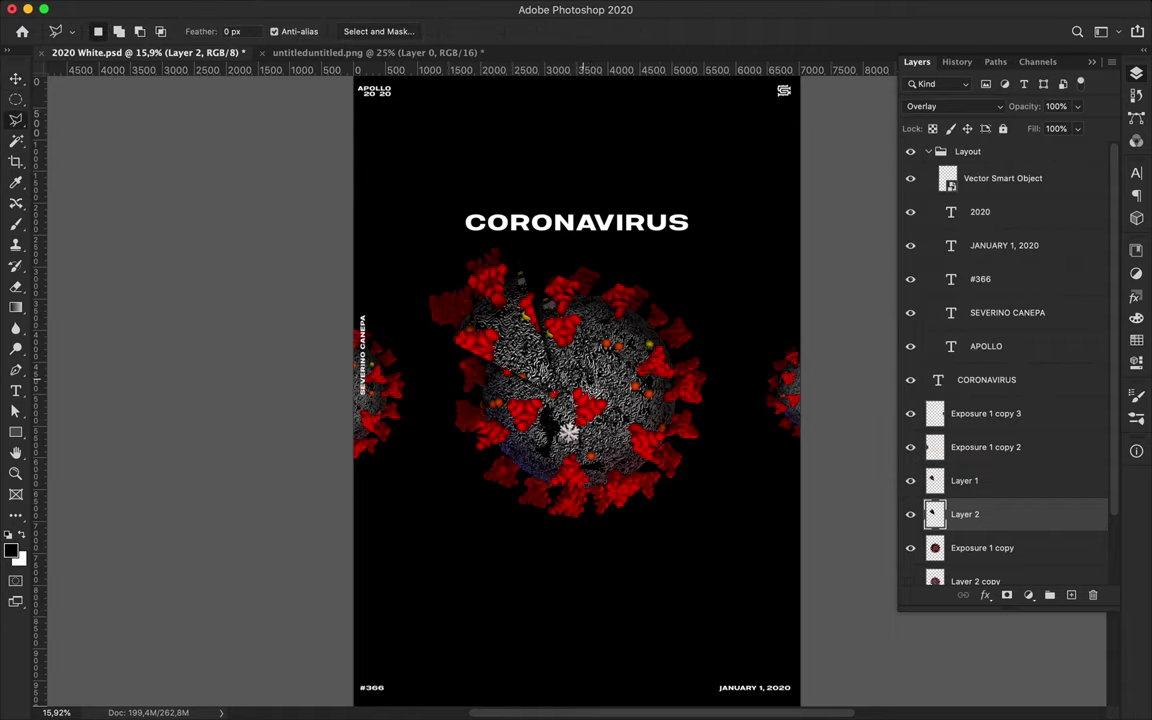
{"action": "key", "text": "ctrl+j"}
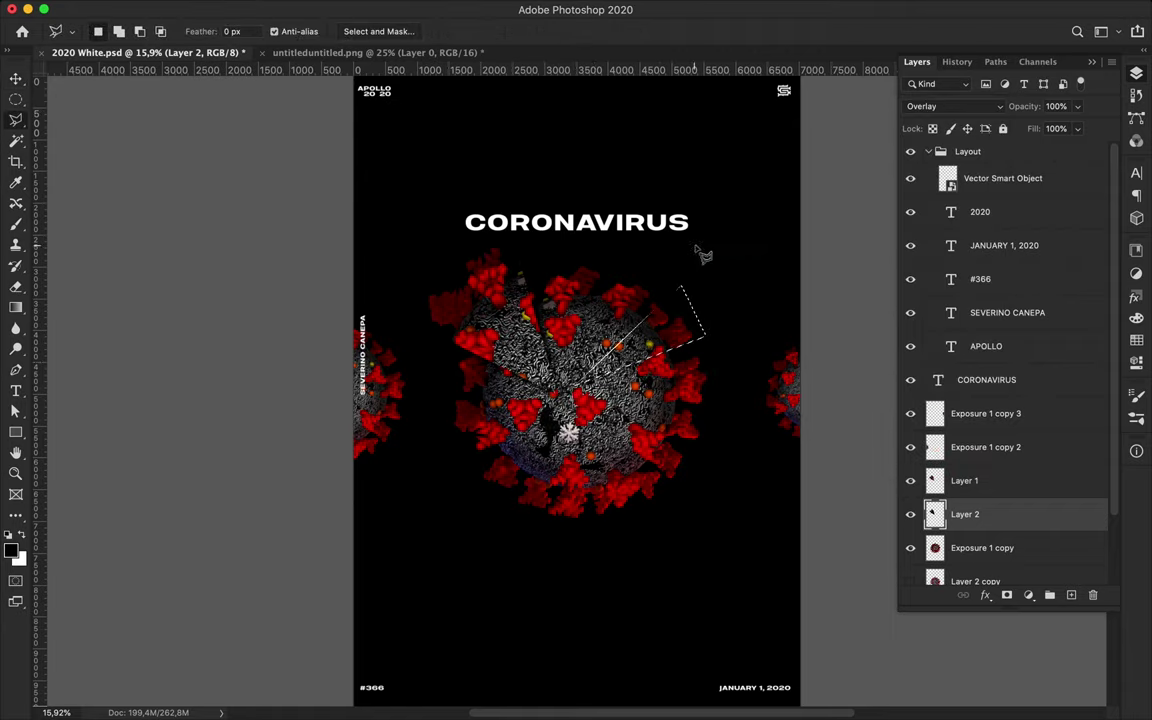
{"action": "key", "text": "v"}
{"action": "left_click_drag", "start_coordinate": [595, 300], "coordinate": [645, 342]}
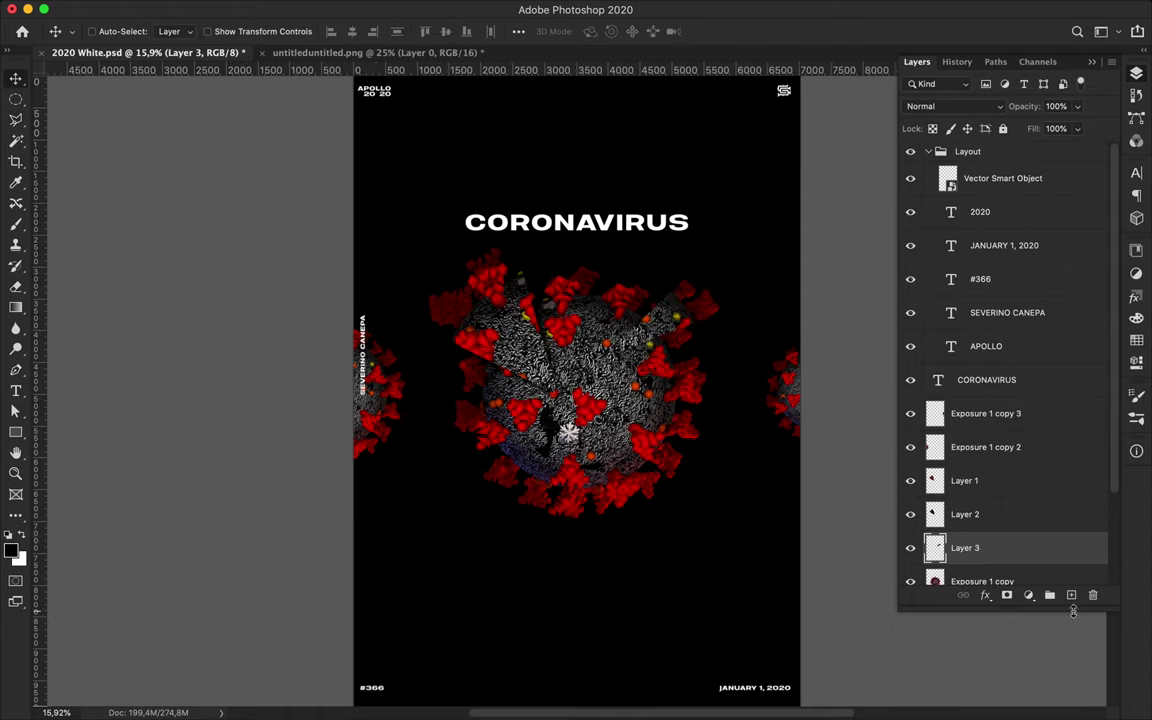
Add a new empty layer above the Exposure 1 copy and drop the current selection.
{"action": "scroll", "coordinate": [1000, 450], "scroll_direction": "down", "scroll_amount": 3}
{"action": "left_click", "coordinate": [975, 470]}
{"action": "key", "text": "ctrl+shift+alt+n"}
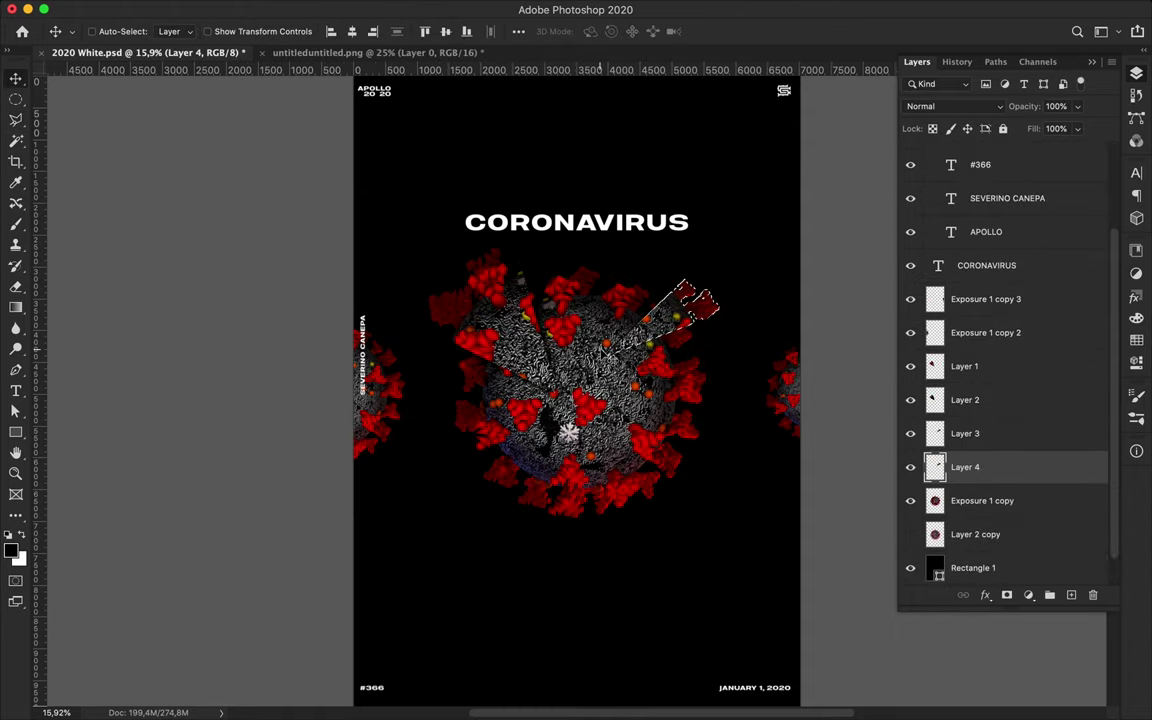
{"action": "key", "text": "m"}
{"action": "left_click", "coordinate": [330, 8]}
{"action": "left_click", "coordinate": [345, 52]}
Set Layer 4 to Overlay and shift its spike on the virus.
{"action": "left_click", "coordinate": [967, 106]}
{"action": "left_click", "coordinate": [918, 278]}
{"action": "key", "text": "v"}
{"action": "mouse_move", "coordinate": [620, 330]}
{"action": "left_mouse_down"}
{"action": "mouse_move", "coordinate": [640, 343]}
{"action": "mouse_move", "coordinate": [648, 333]}
{"action": "left_mouse_up"}
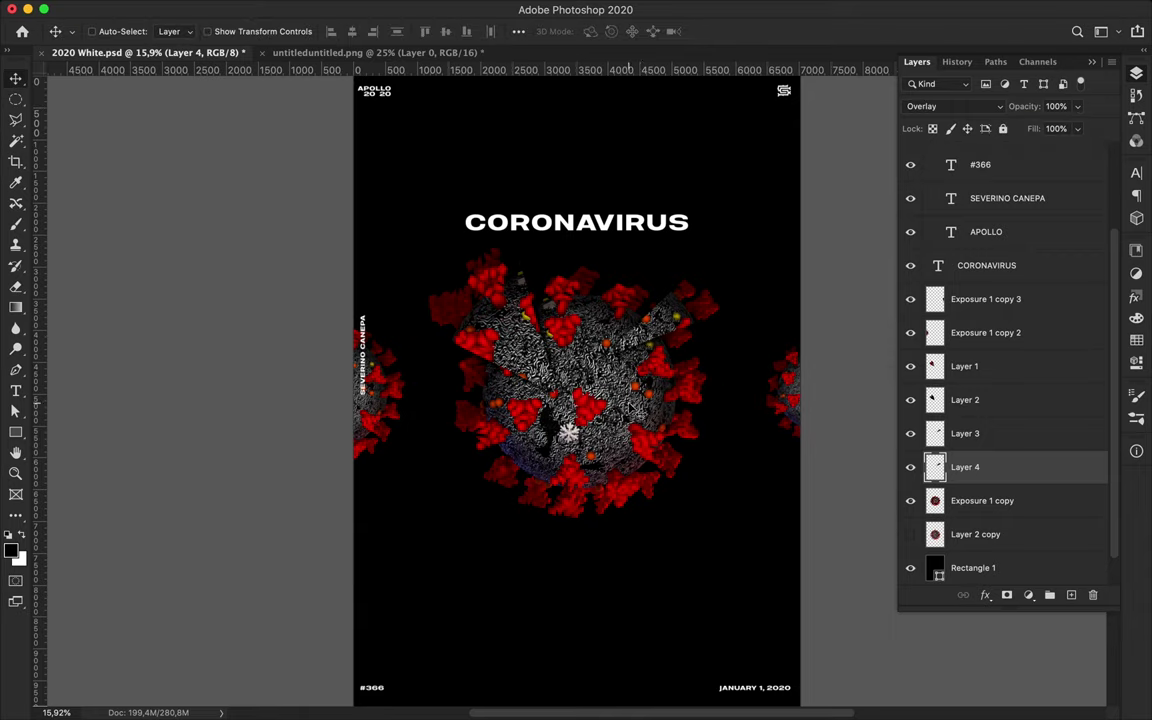
Copy an outlined spike onto its own layer and offset it down and right.
{"action": "key", "text": "l"}
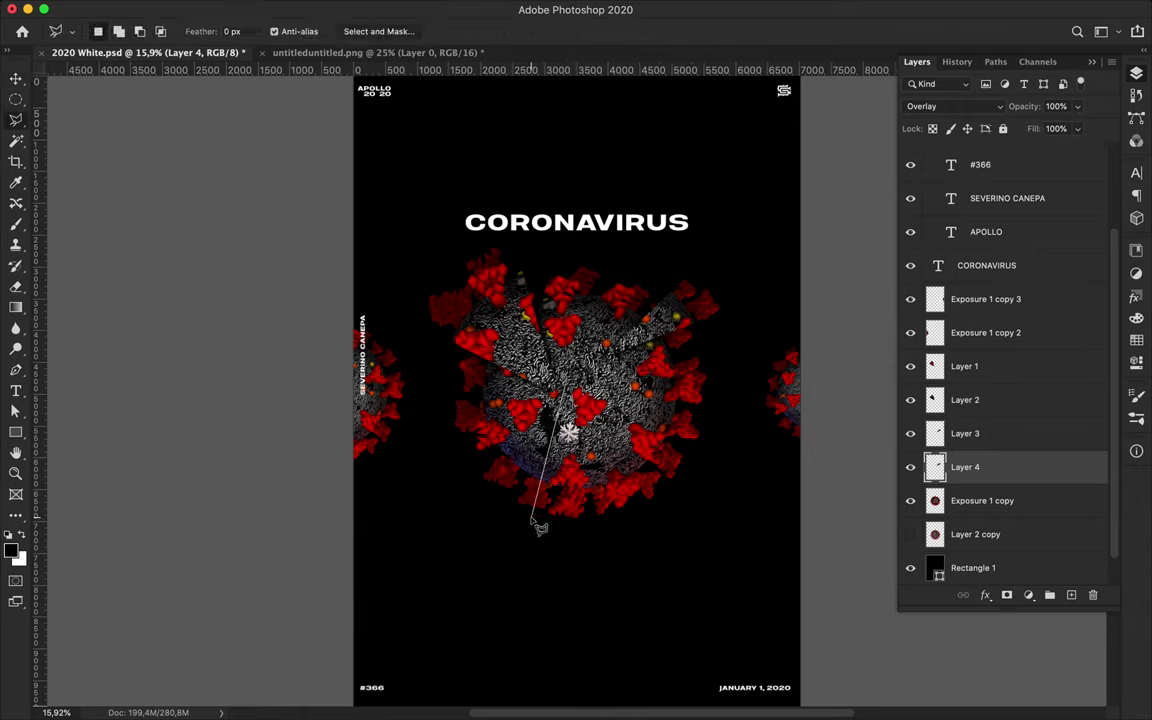
{"action": "key", "text": "ctrl+j"}
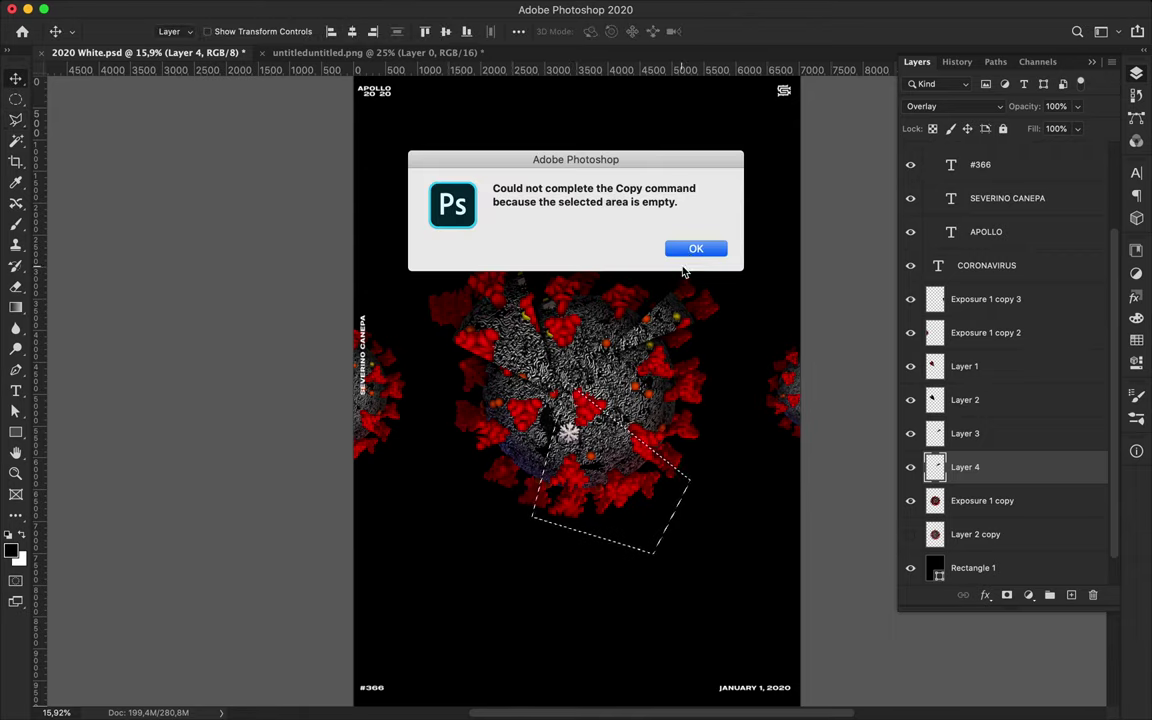
{"action": "key", "text": "Return"}
{"action": "left_click", "coordinate": [975, 500]}
{"action": "key", "text": "v"}
{"action": "key", "text": "ctrl+j"}
{"action": "left_click_drag", "start_coordinate": [603, 462], "coordinate": [628, 488]}
Copy the lower-right spike to a new layer and move it down.
{"action": "left_click", "coordinate": [1000, 534]}
{"action": "key", "text": "ctrl+j"}
{"action": "key", "text": "l"}
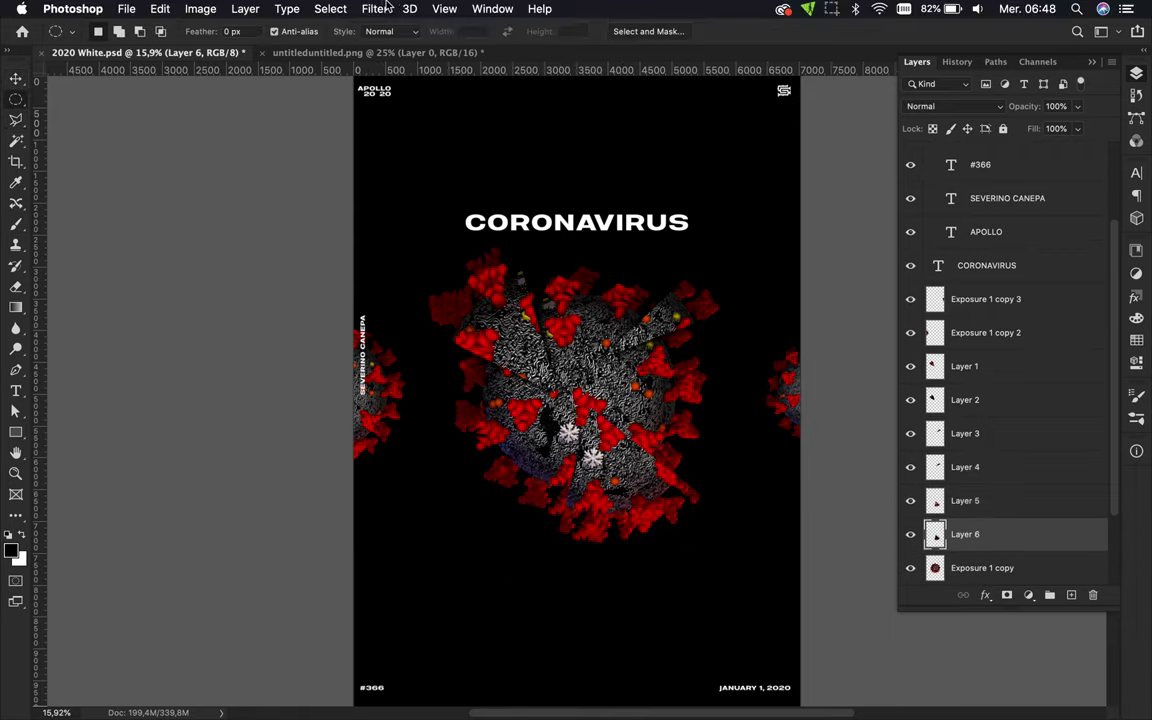
{"action": "key", "text": "v"}
{"action": "left_click_drag", "start_coordinate": [620, 467], "coordinate": [620, 482]}
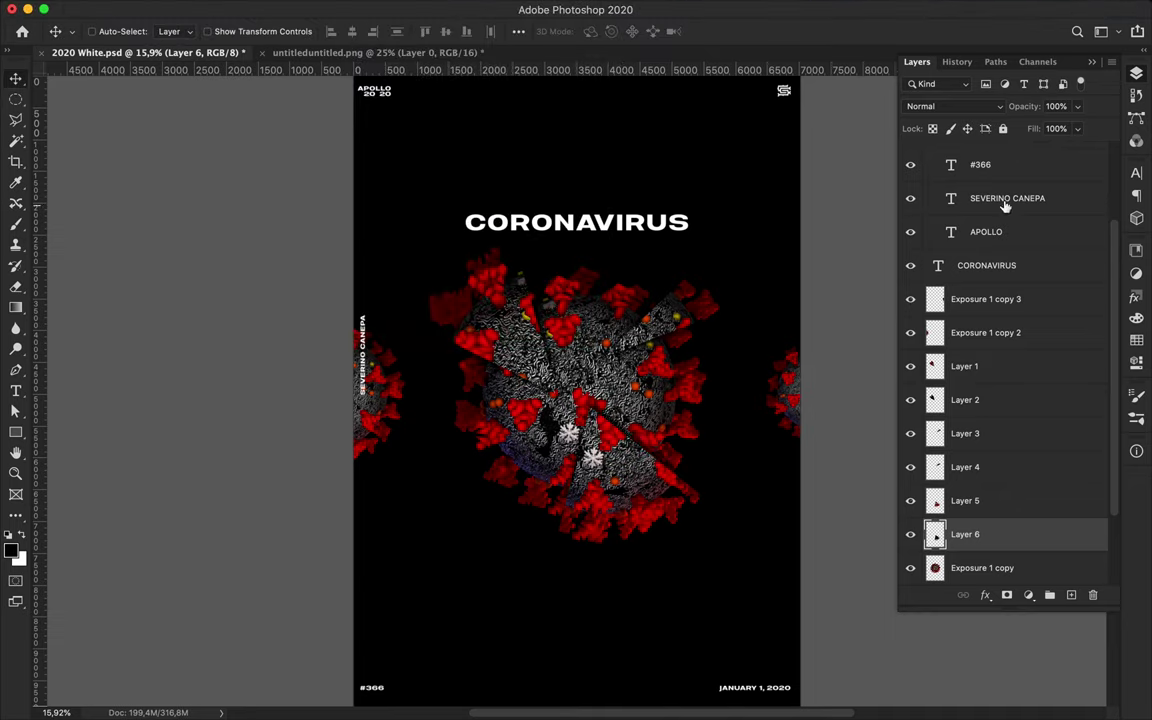
Set Layer 6 to Multiply blending and lower its fill.
{"action": "left_click", "coordinate": [955, 106]}
{"action": "left_click", "coordinate": [920, 143]}
{"action": "left_click", "coordinate": [1058, 128]}
{"action": "type", "text": "80"}
{"action": "key", "text": "Return"}
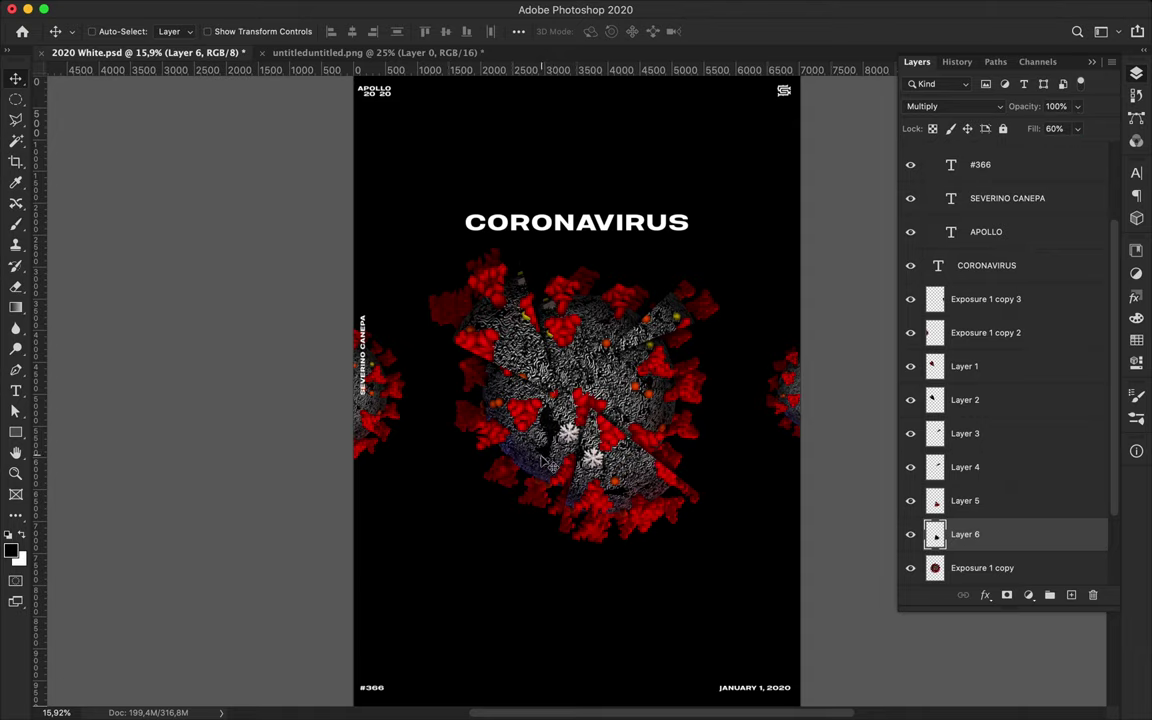
Duplicate the virus, shrink the copy to a tiny size and place it at the lower centre.
{"action": "scroll", "coordinate": [576, 360], "scroll_direction": "up", "scroll_amount": 3}
{"action": "scroll", "coordinate": [576, 360], "scroll_direction": "down", "scroll_amount": 2}
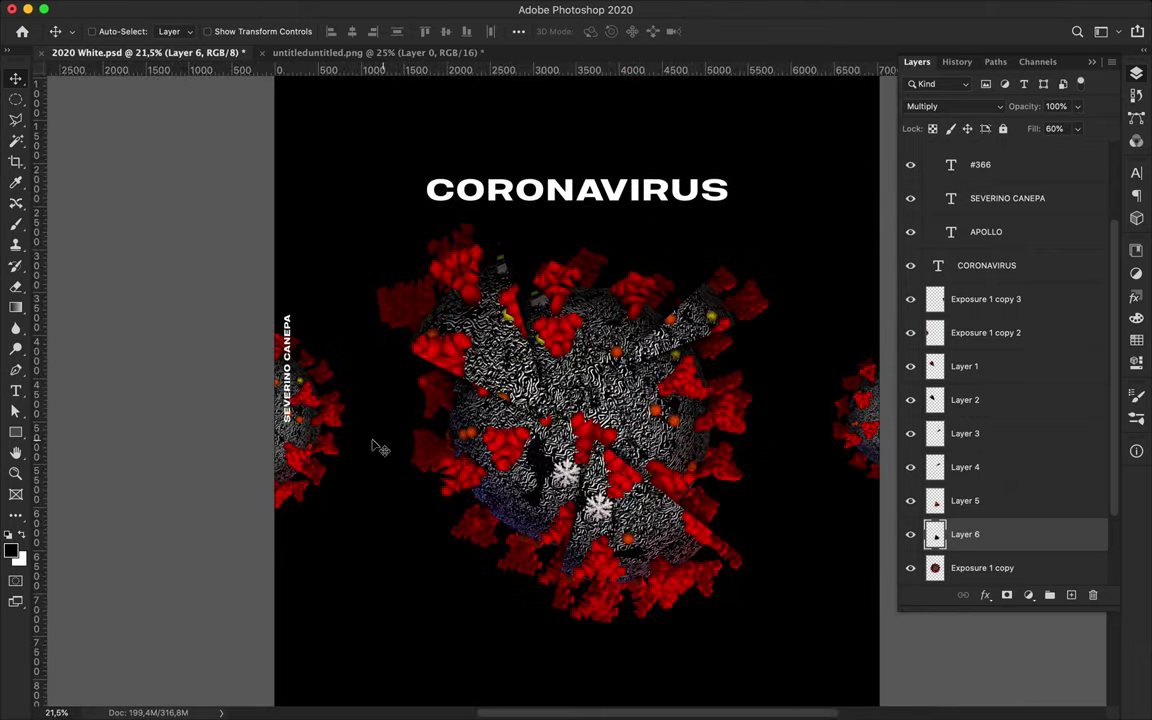
{"action": "scroll", "coordinate": [449, 440], "scroll_direction": "up", "scroll_amount": 3}
{"action": "scroll", "coordinate": [470, 420], "scroll_direction": "down", "scroll_amount": 1}
{"action": "scroll", "coordinate": [480, 410], "scroll_direction": "down", "scroll_amount": 3}
{"action": "scroll", "coordinate": [493, 400], "scroll_direction": "up", "scroll_amount": 2}
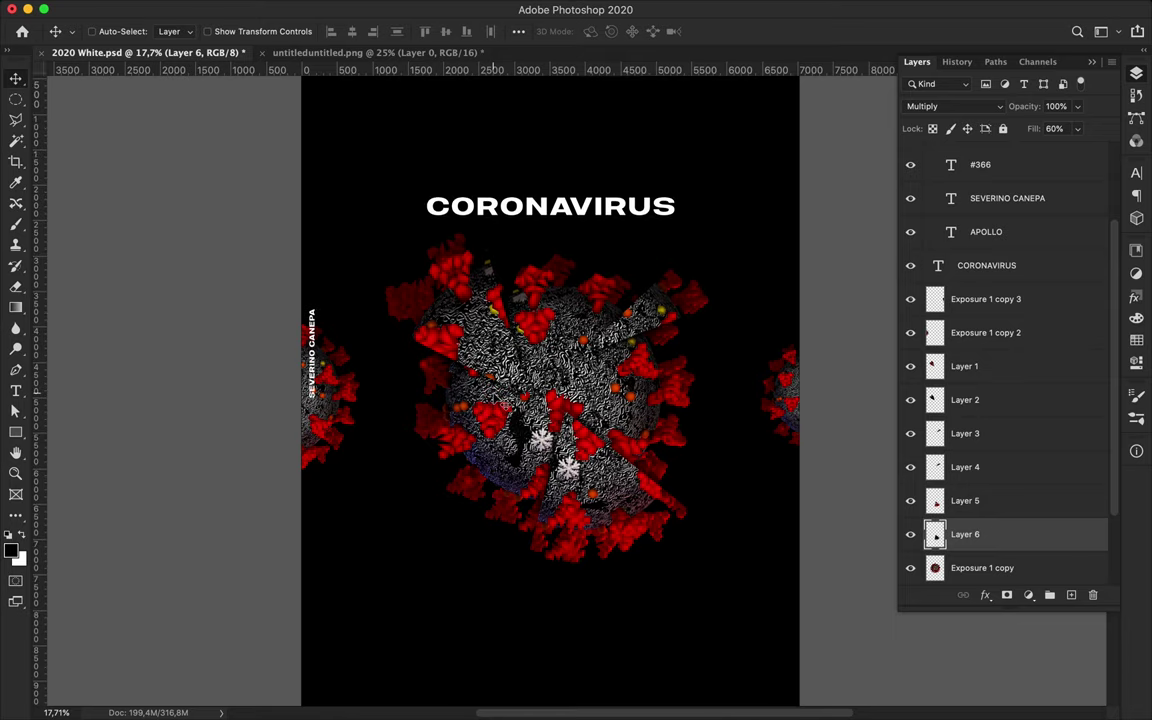
{"action": "key", "text": "ctrl+j"}
{"action": "key", "text": "ctrl+t"}
{"action": "left_click_drag", "start_coordinate": [483, 640], "coordinate": [397, 558]}
{"action": "key", "text": "Return"}
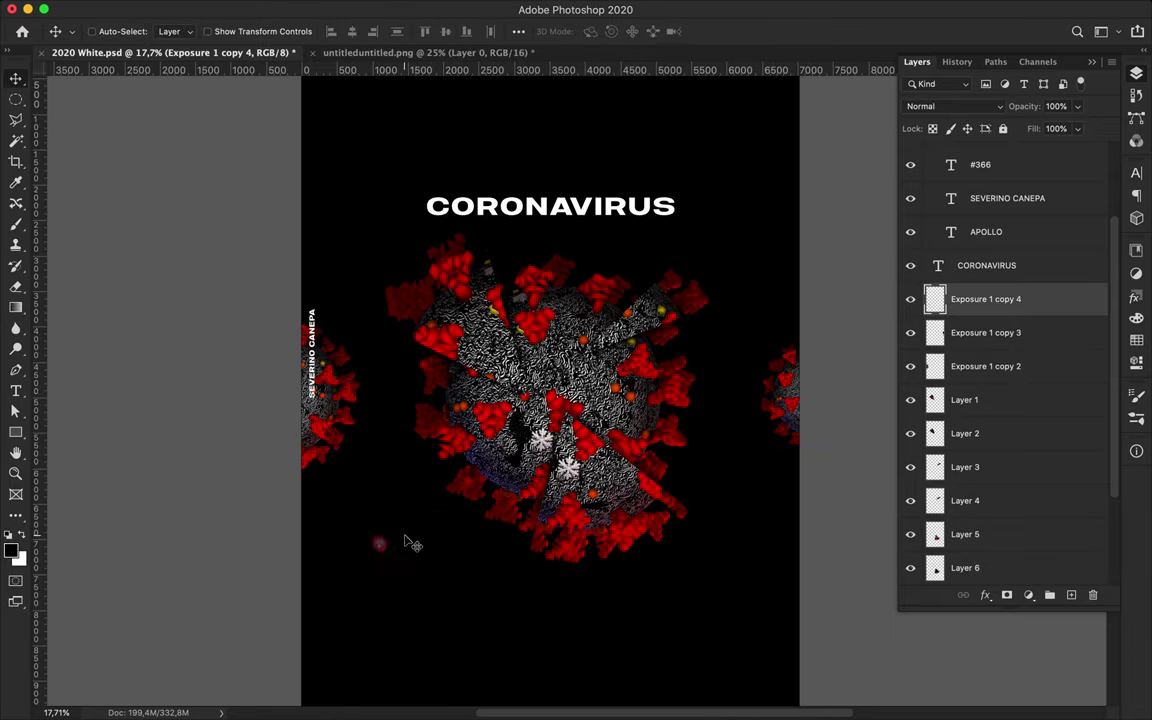
{"action": "left_click_drag", "start_coordinate": [494, 562], "coordinate": [575, 640]}
{"action": "key", "text": "ctrl+0"}
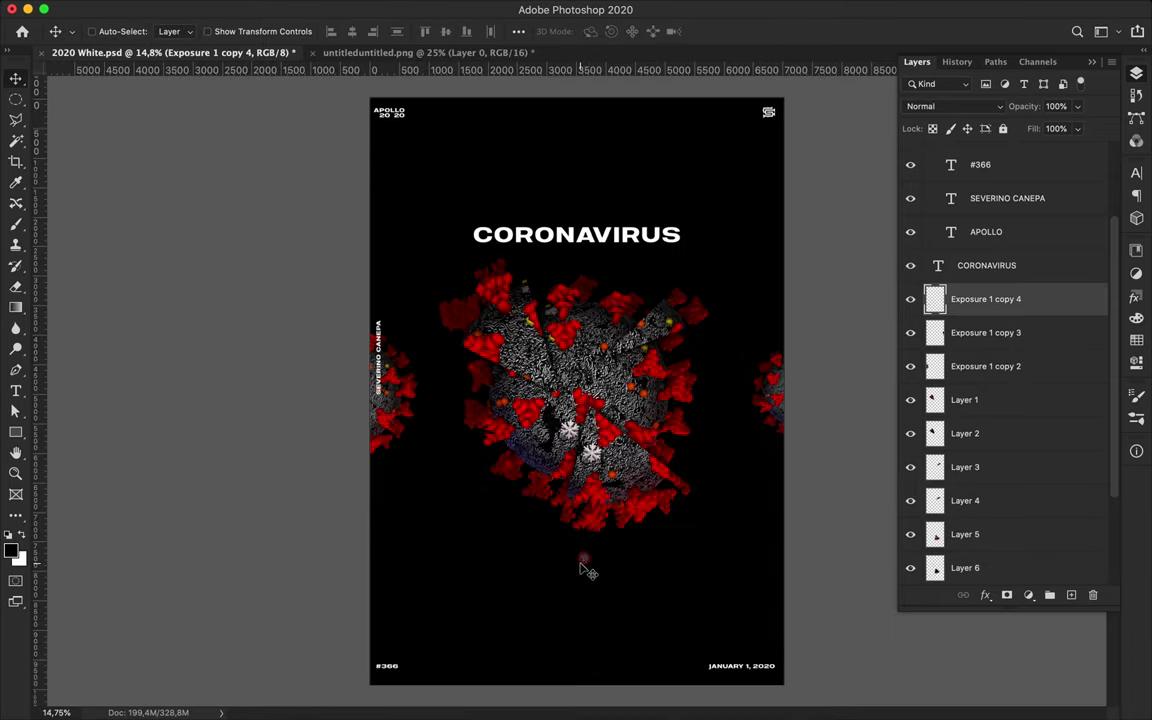
Break the CORONAVIRUS title into stacked lines COR, ONA, VIR, US.
{"action": "double_click", "coordinate": [518, 228]}
{"action": "left_click", "coordinate": [533, 236]}
{"action": "key", "text": "Return"}
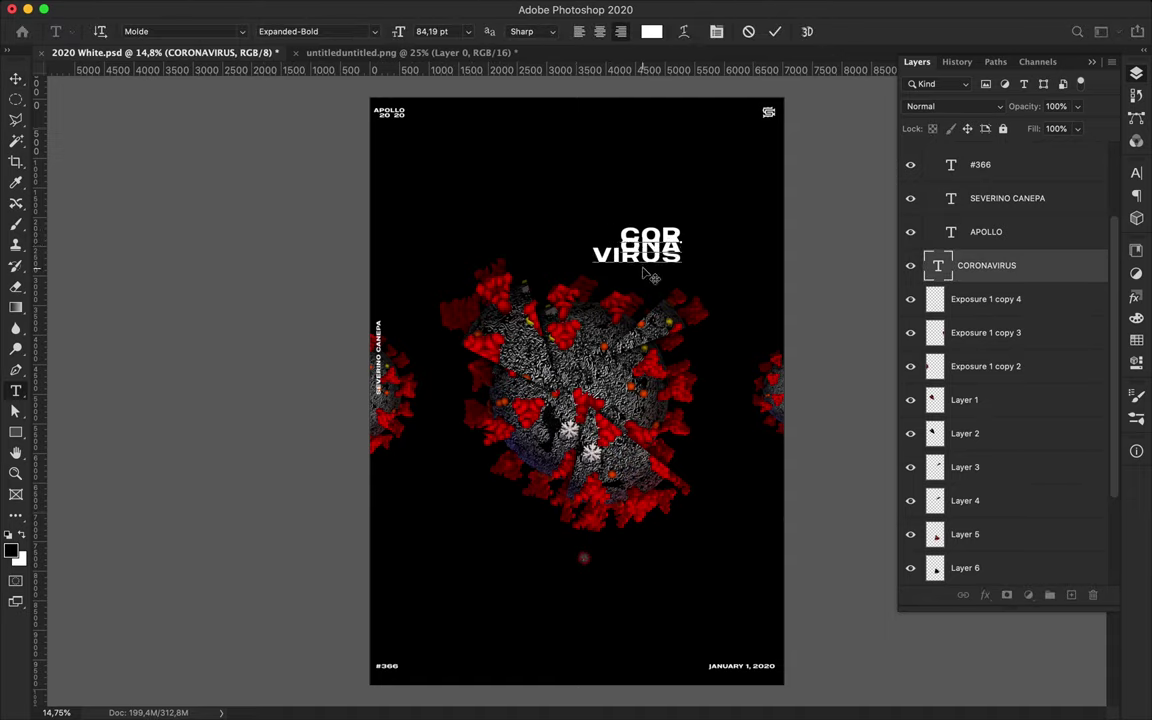
{"action": "key", "text": "Return"}
{"action": "left_click", "coordinate": [16, 78]}
{"action": "left_click", "coordinate": [1000, 106]}
{"action": "left_click", "coordinate": [1136, 172]}
Set the title's leading to 90 pt and move the block to the upper left.
{"action": "left_click", "coordinate": [1020, 207]}
{"action": "left_click", "coordinate": [1071, 207]}
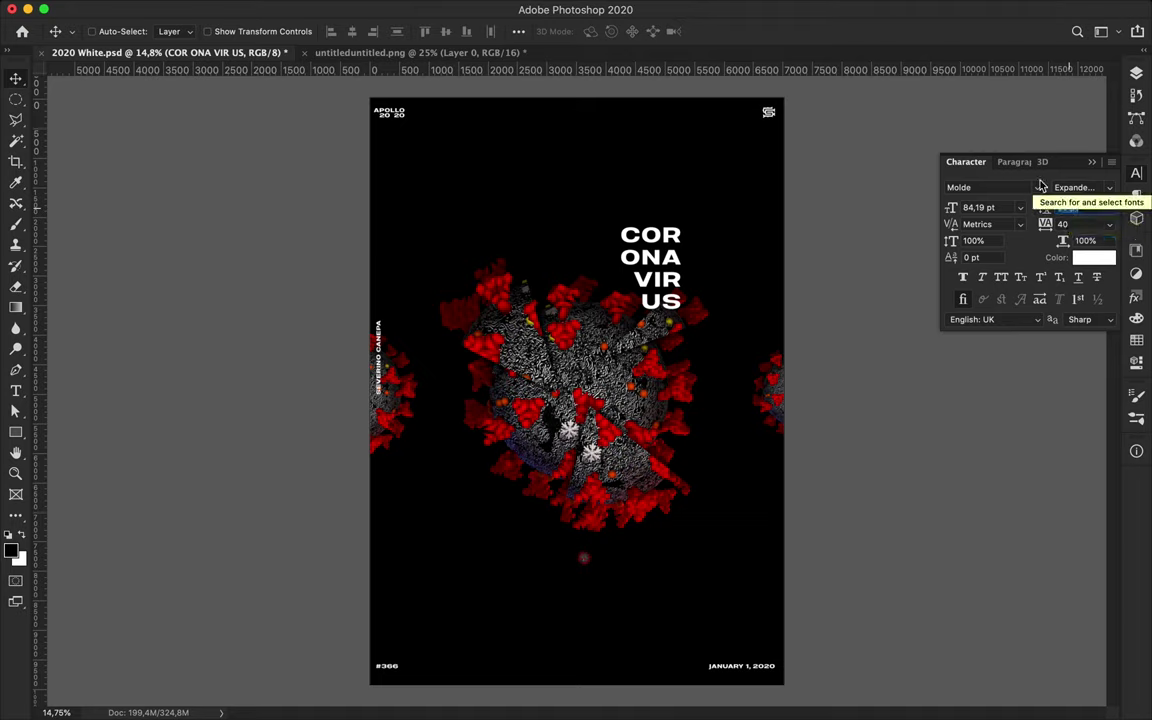
{"action": "left_click", "coordinate": [1004, 161]}
{"action": "left_click_drag", "start_coordinate": [741, 263], "coordinate": [481, 212]}
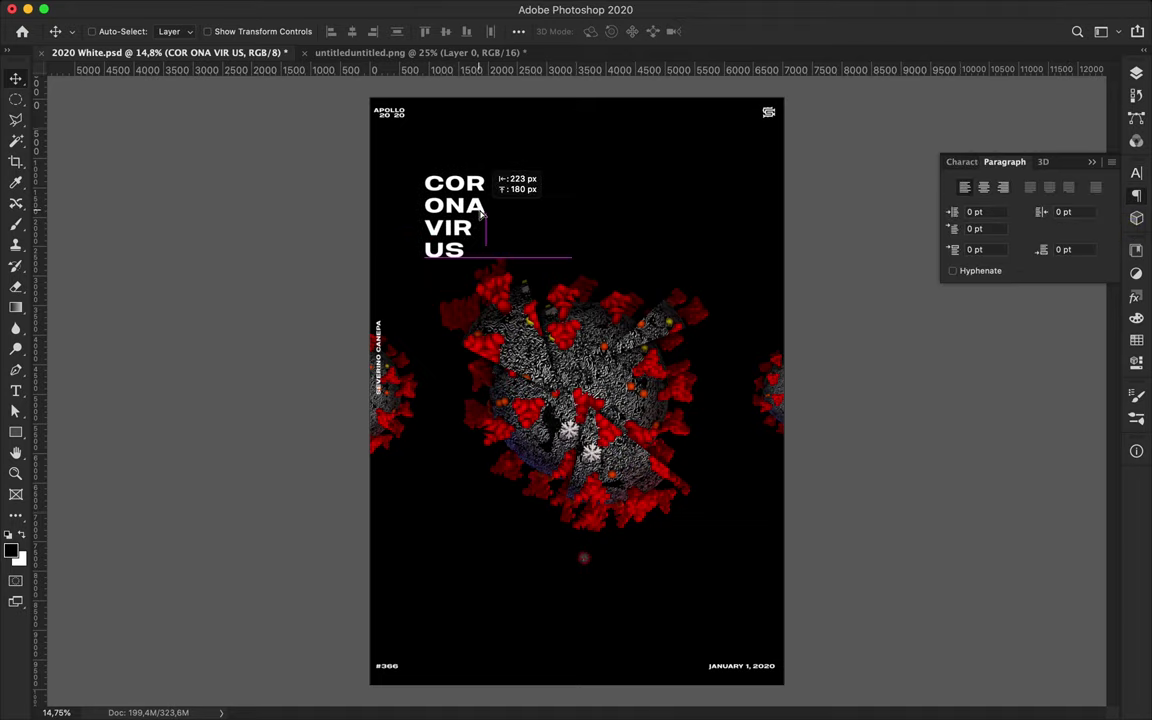
{"action": "left_click", "coordinate": [1138, 174]}
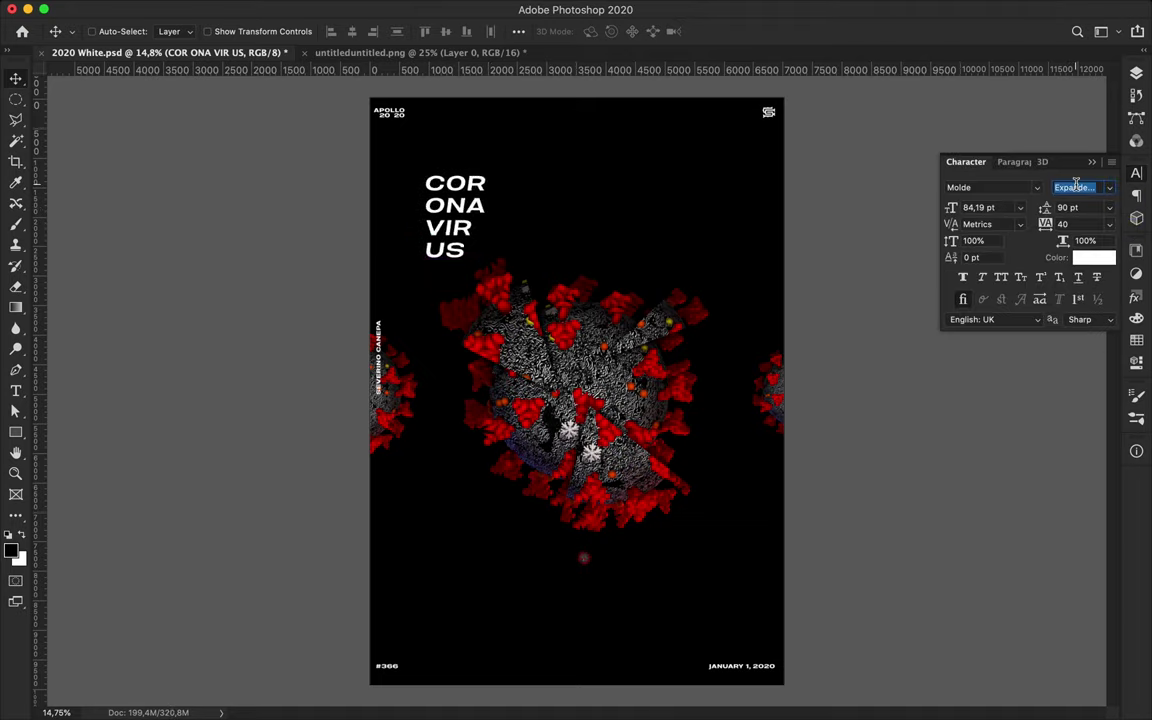
{"action": "left_click_drag", "start_coordinate": [478, 212], "coordinate": [474, 188]}
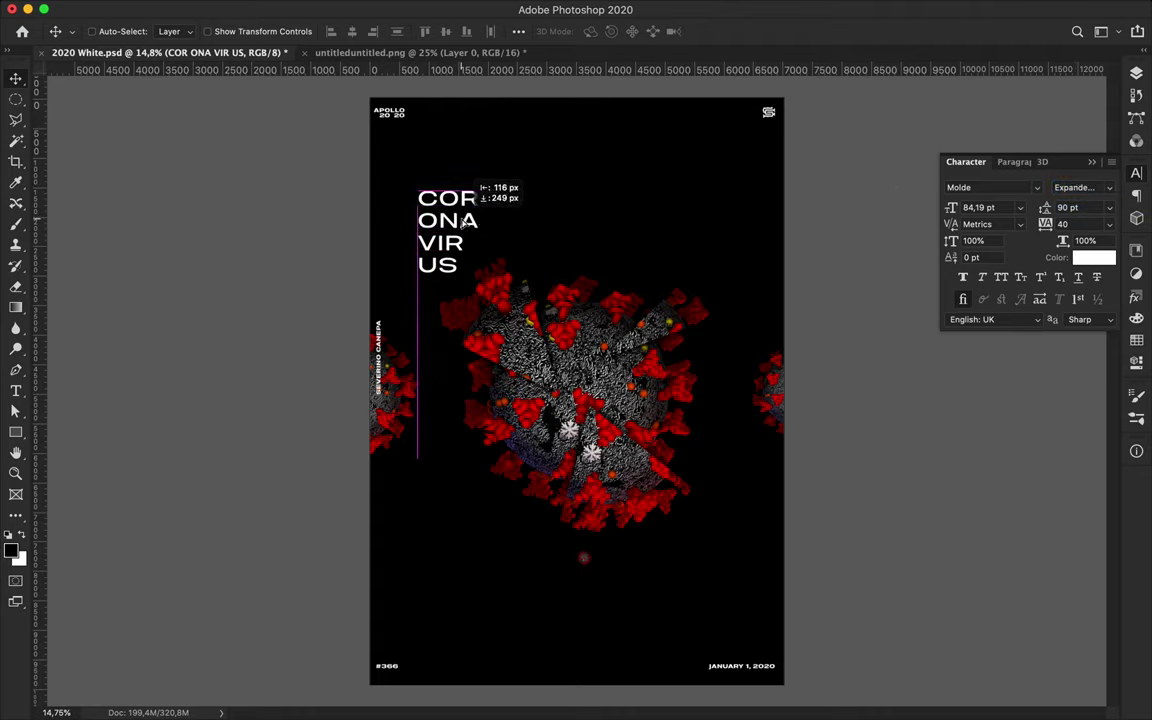
Duplicate the text block to the right and set the copy's fill to 80%.
{"action": "left_click_drag", "start_coordinate": [467, 190], "coordinate": [546, 190]}
{"action": "key", "text": "a"}
{"action": "left_click", "coordinate": [1136, 73]}
{"action": "left_click", "coordinate": [1057, 129]}
{"action": "type", "text": "80"}
{"action": "key", "text": "Return"}
{"action": "key", "text": "v"}
Add further column copies with fills of 60% and 40%.
{"action": "mouse_move", "coordinate": [520, 195]}
{"action": "left_mouse_down"}
{"action": "mouse_move", "coordinate": [690, 192]}
{"action": "mouse_move", "coordinate": [425, 570]}
{"action": "left_mouse_up"}
{"action": "left_click", "coordinate": [1057, 129]}
{"action": "type", "text": "60"}
{"action": "key", "text": "Return"}
{"action": "type", "text": "40"}
{"action": "key", "text": "Return"}
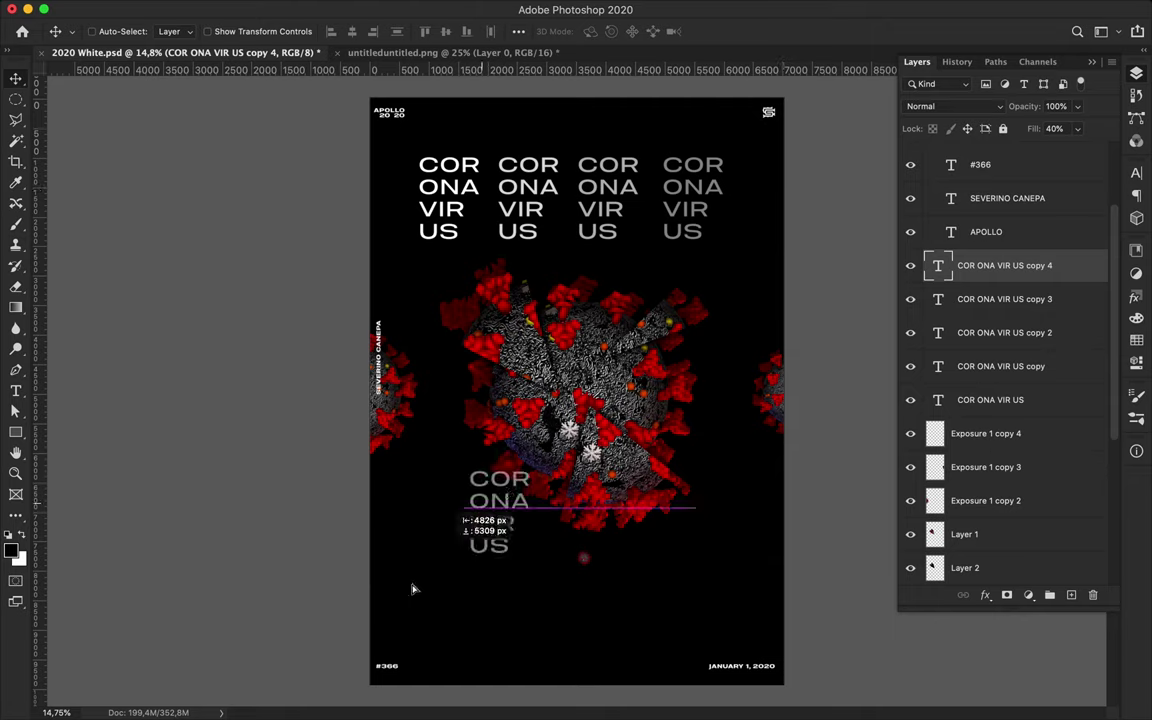
Fill copies along the bottom row at 30%, 20% and nearly transparent.
{"action": "left_click", "coordinate": [1057, 129]}
{"action": "type", "text": "30"}
{"action": "key", "text": "Return"}
{"action": "left_click_drag", "start_coordinate": [440, 575], "coordinate": [618, 575]}
{"action": "left_click", "coordinate": [1057, 129]}
{"action": "type", "text": "20"}
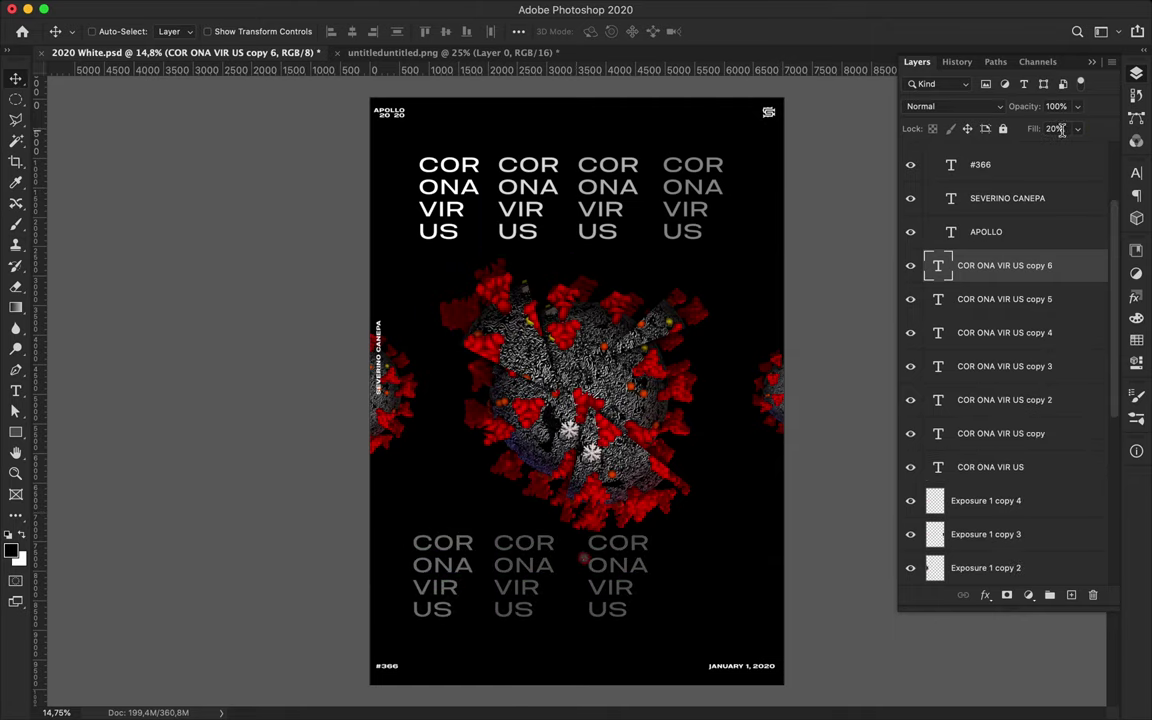
{"action": "left_click_drag", "start_coordinate": [690, 505], "coordinate": [775, 505]}
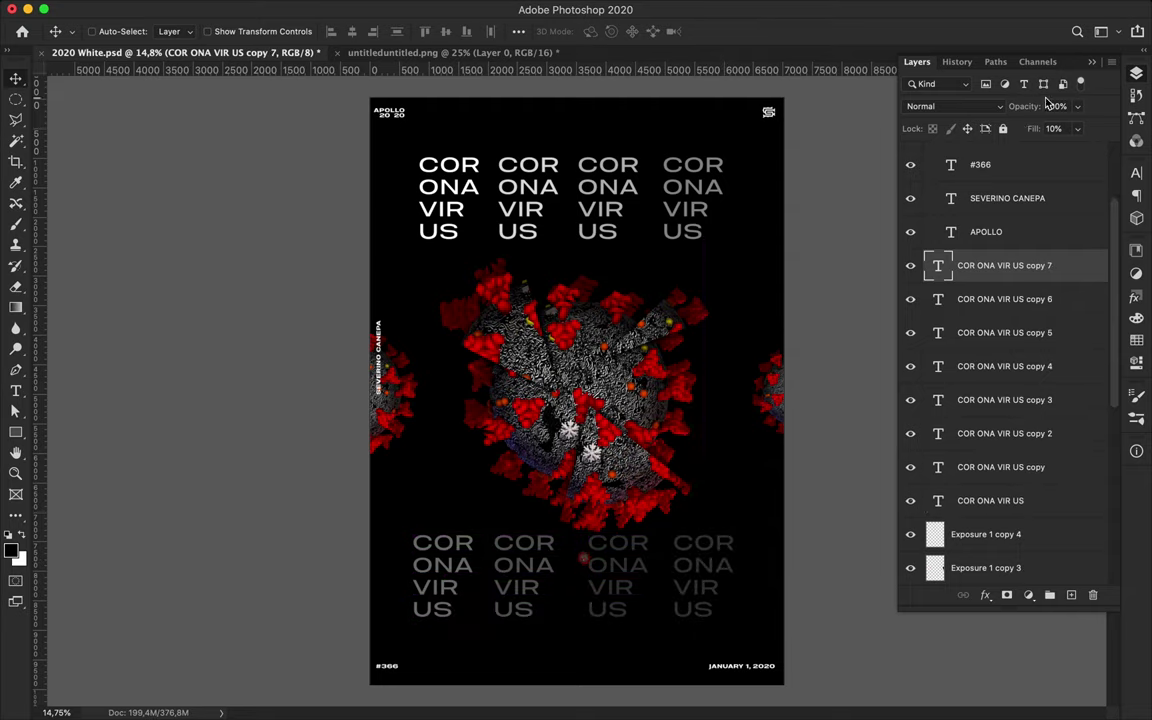
{"action": "key", "text": "Down"}
{"action": "key", "text": "Down"}
{"action": "key", "text": "Down"}
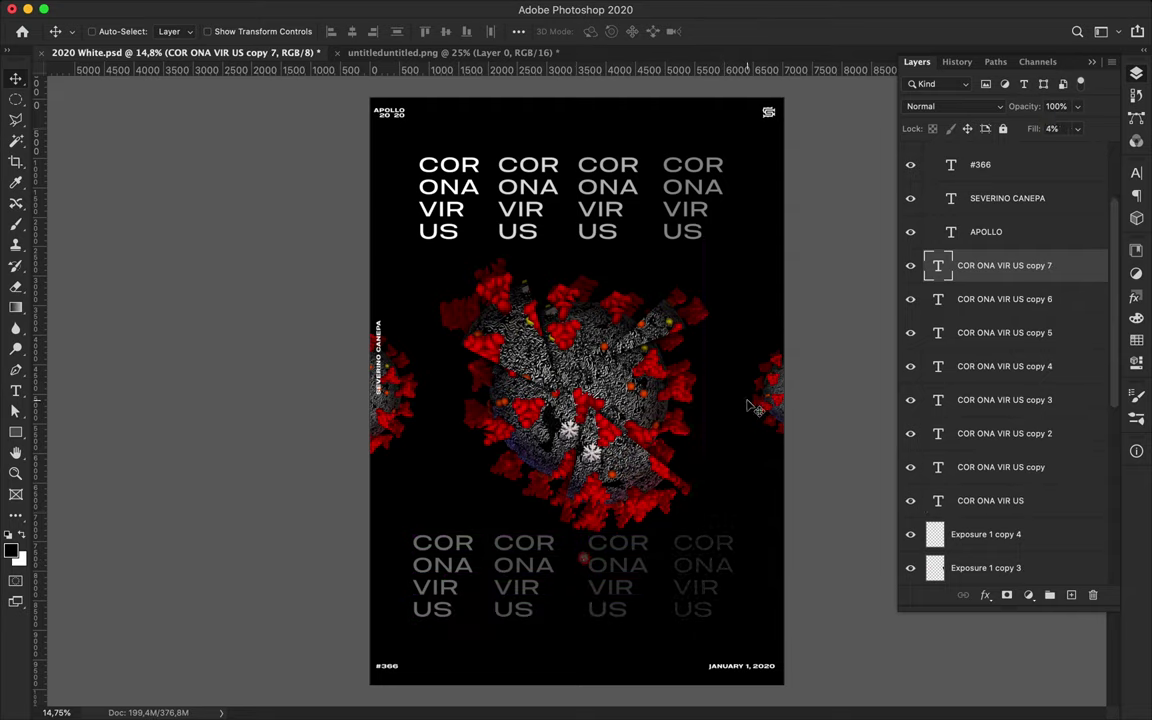
Select the original COR ONA VIR US layer together with all its copies.
{"action": "left_click", "coordinate": [458, 197]}
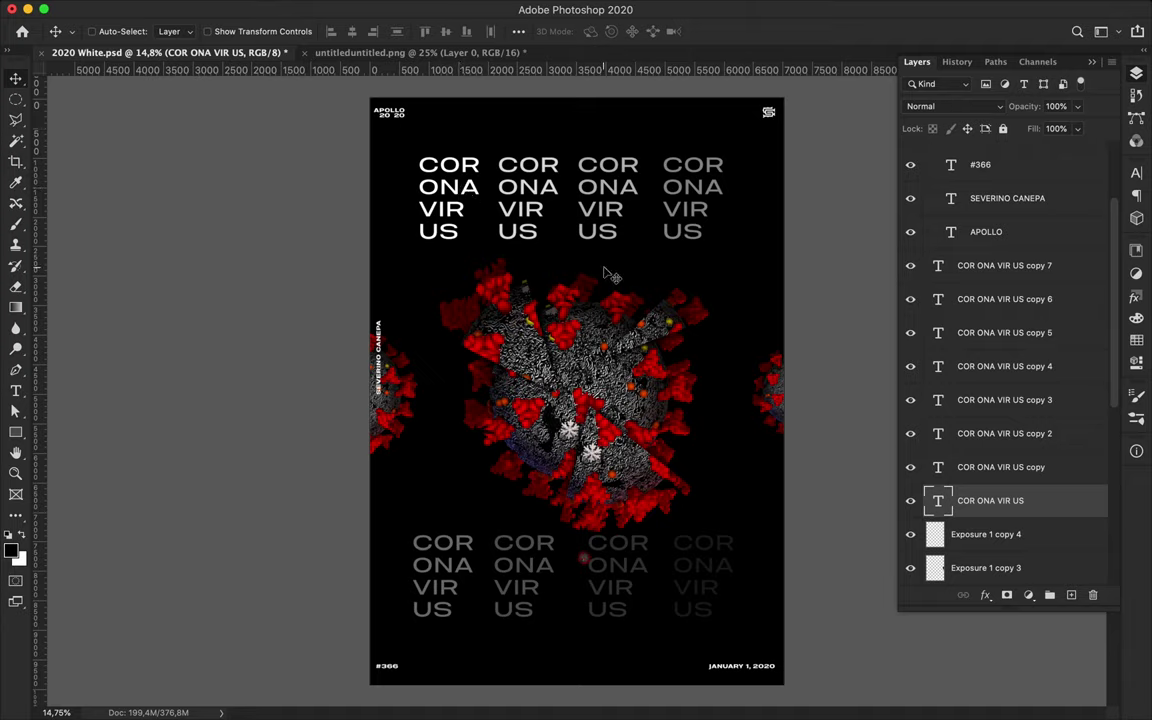
{"action": "left_click", "coordinate": [685, 197]}
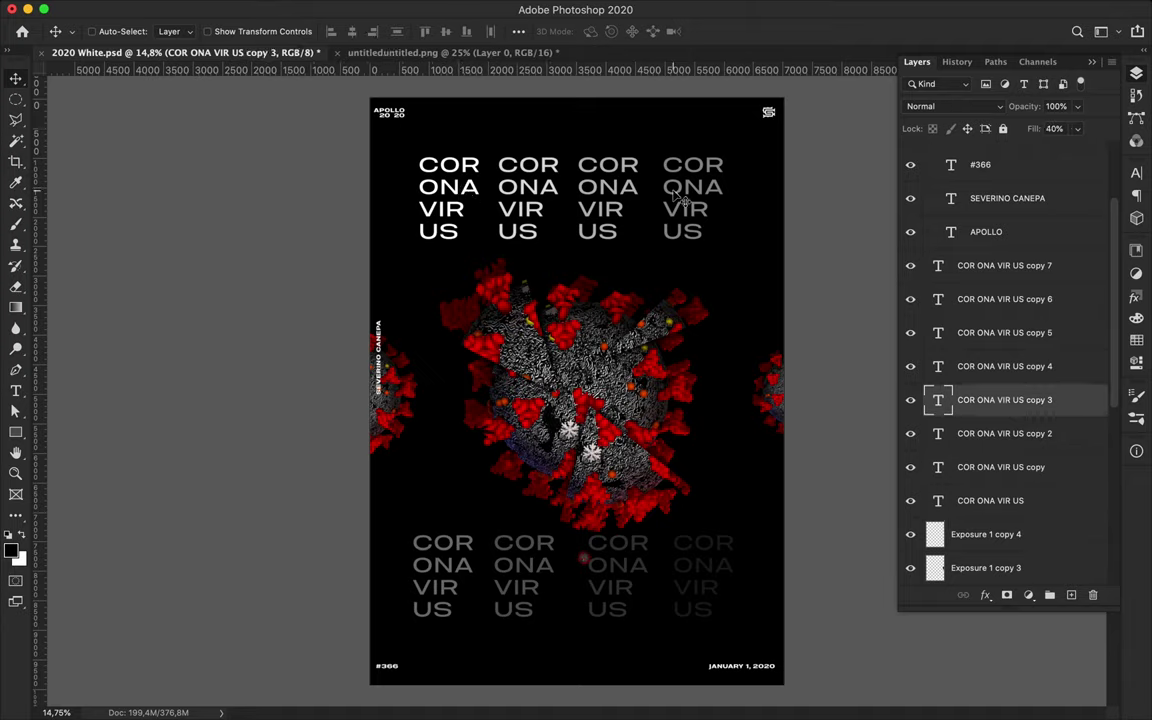
{"action": "left_click", "coordinate": [972, 500]}
{"action": "left_click", "coordinate": [975, 278], "text": "shift"}
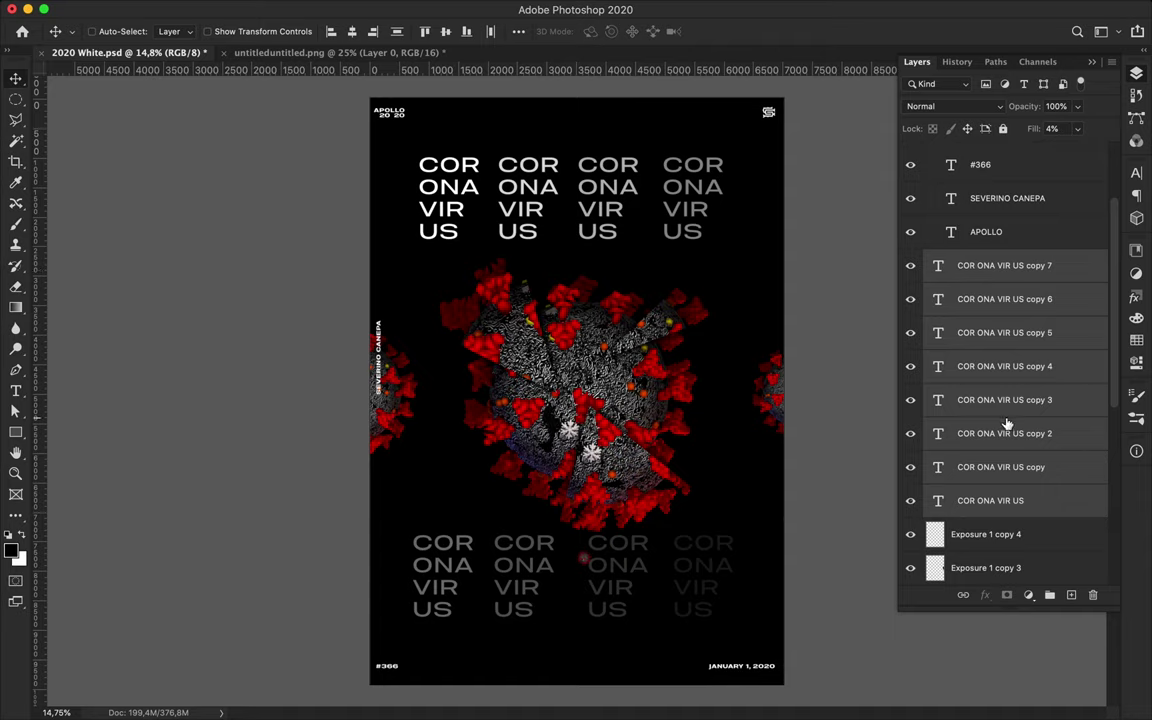
Duplicate the COR ONA VIR US text layers, group them, and merge the copies into one layer.
{"action": "key", "text": "ctrl+j"}
{"action": "key", "text": "ctrl+g"}
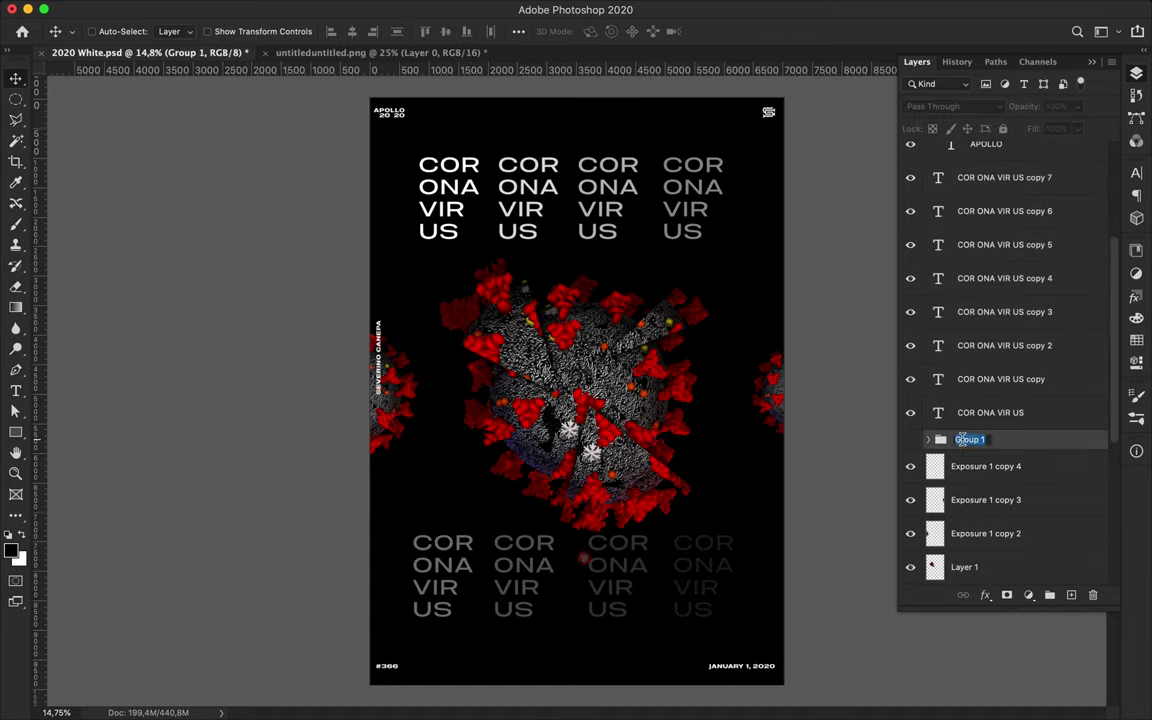
{"action": "type", "text": "ext"}
{"action": "key", "text": "Return"}
{"action": "left_click", "coordinate": [959, 411]}
{"action": "scroll", "coordinate": [970, 330], "scroll_direction": "up", "scroll_amount": 2}
{"action": "left_click", "coordinate": [977, 250], "text": "shift"}
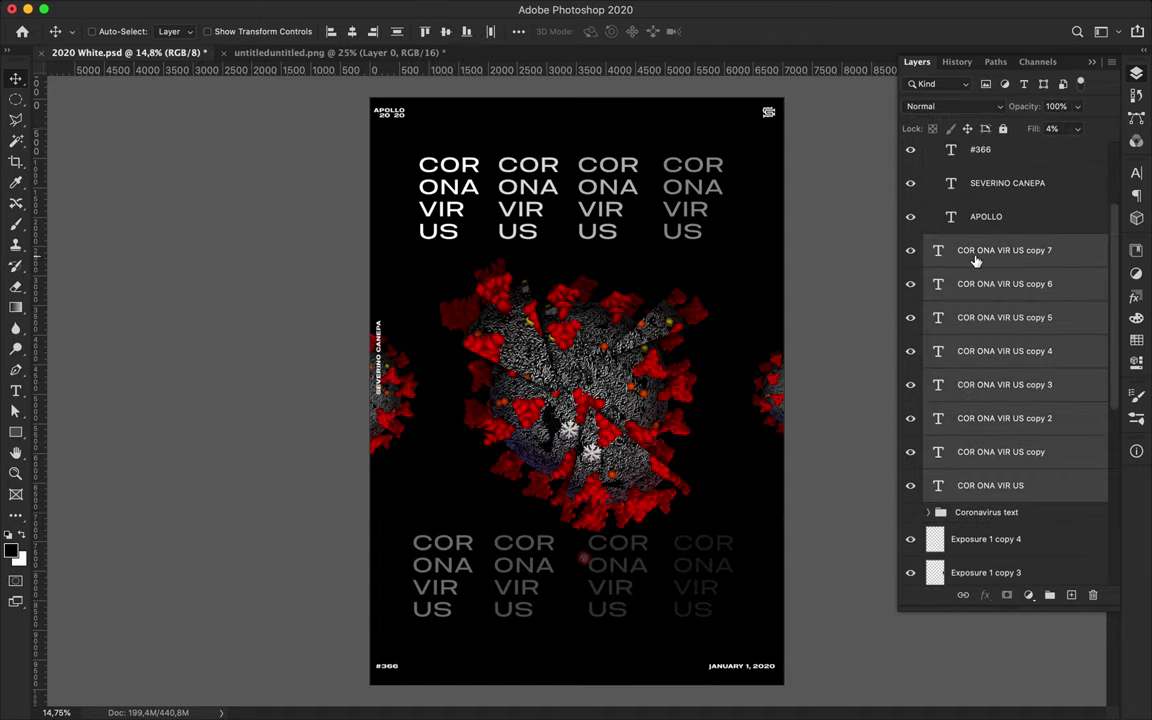
{"action": "key", "text": "ctrl+e"}
Lasso strips of the merged headline text and copy each onto its own new layer.
{"action": "key", "text": "l"}
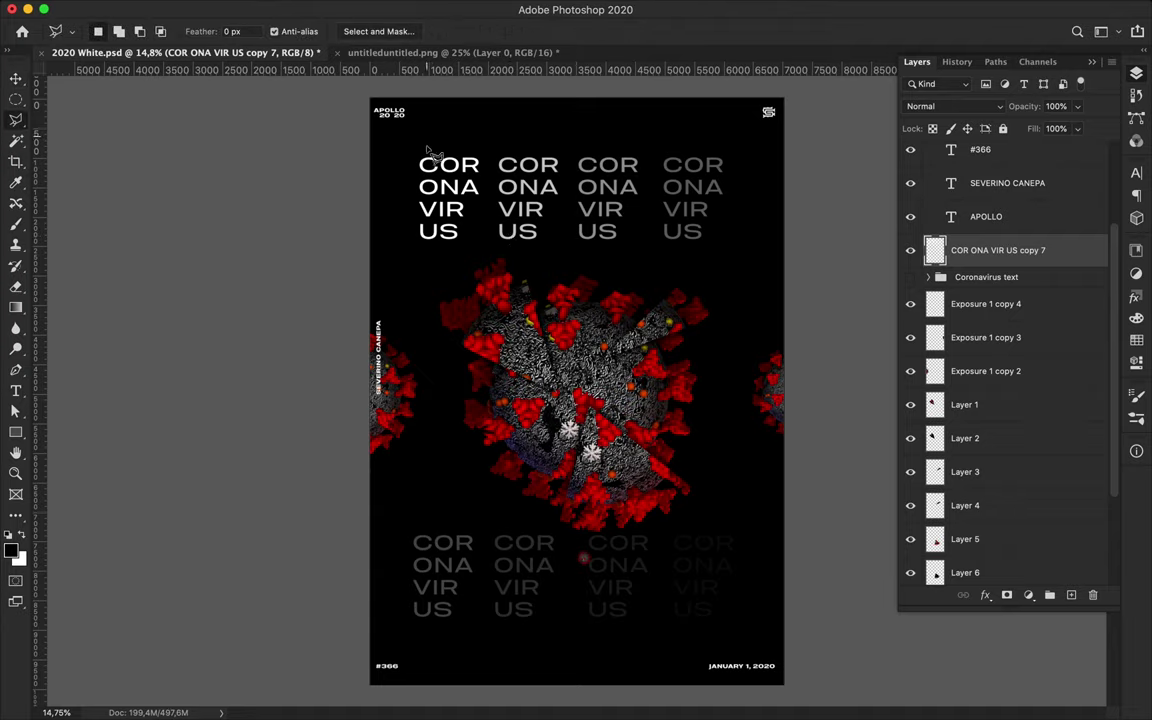
{"action": "right_click", "coordinate": [15, 119]}
{"action": "left_click", "coordinate": [90, 116]}
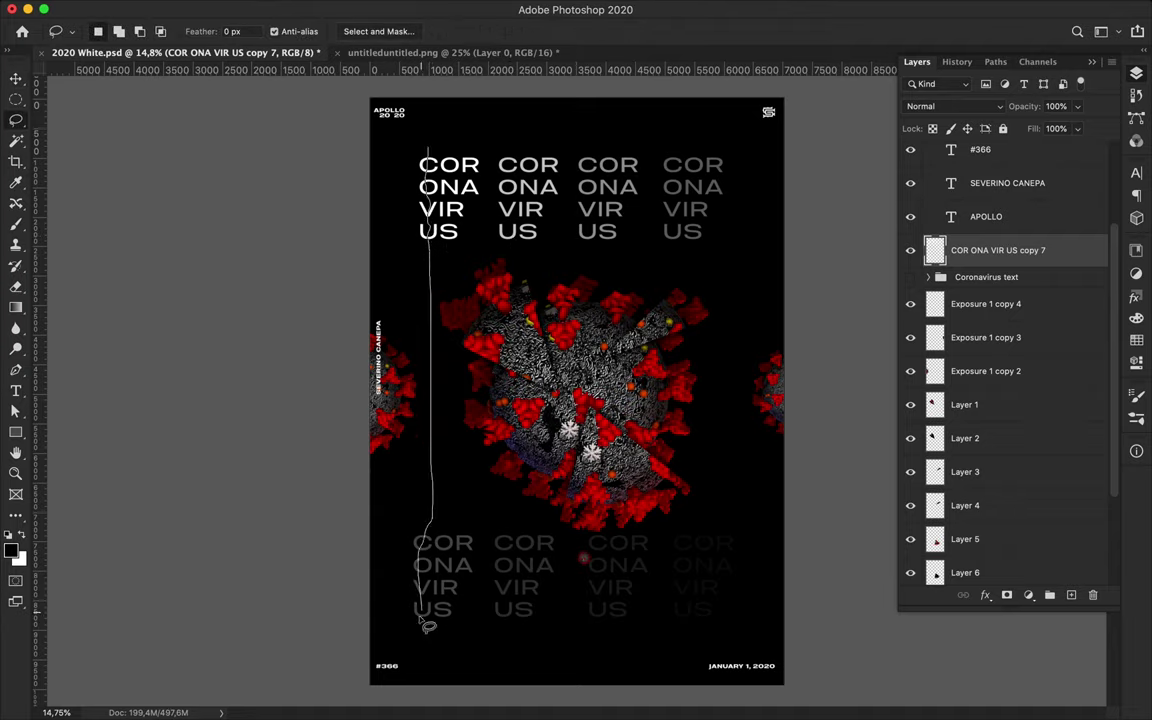
{"action": "key", "text": "ctrl+j"}
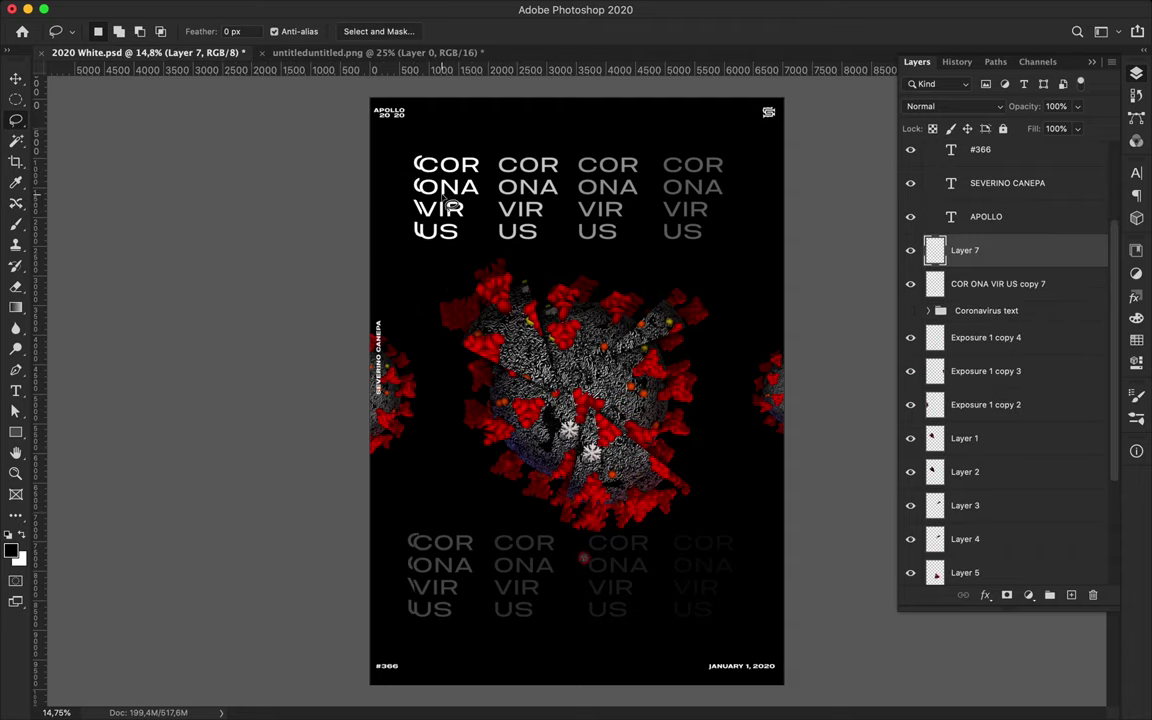
{"action": "key", "text": "ctrl+j"}
{"action": "key", "text": "Return"}
{"action": "left_click", "coordinate": [995, 284]}
{"action": "key", "text": "ctrl+j"}
Offset the copied text strips sideways to form a staggered repeat beneath the US line.
{"action": "key", "text": "v"}
{"action": "left_click_drag", "start_coordinate": [554, 222], "coordinate": [578, 234]}
{"action": "key", "text": "l"}
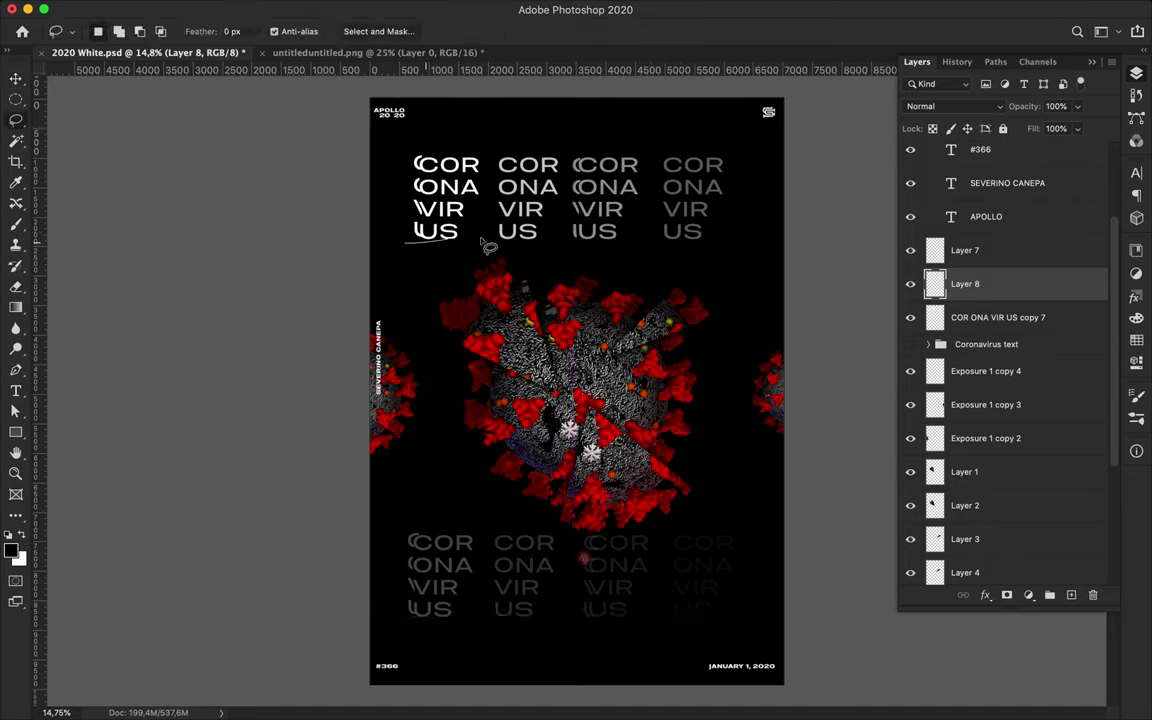
{"action": "key", "text": "ctrl+j"}
{"action": "key", "text": "v"}
{"action": "left_click_drag", "start_coordinate": [578, 249], "coordinate": [617, 252]}
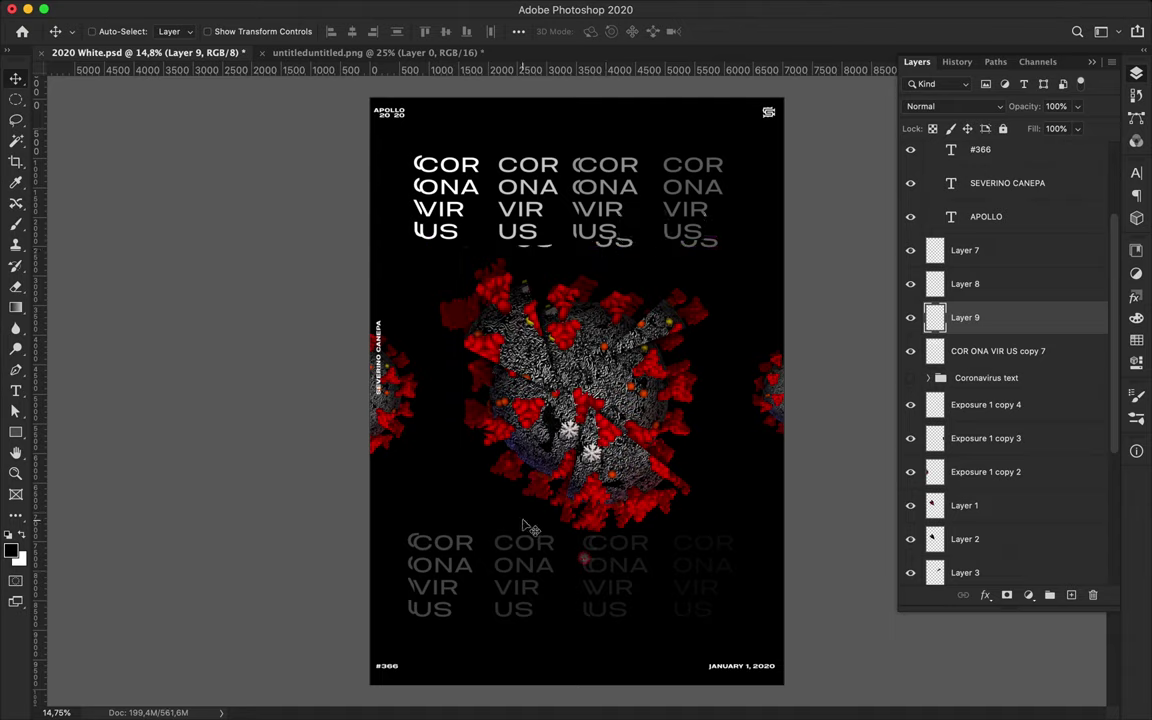
{"action": "scroll", "coordinate": [990, 555], "scroll_direction": "down", "scroll_amount": 5}
Draw a full-width #c80000 rectangle beneath the virus and shorten it to 804 px tall.
{"action": "left_click", "coordinate": [920, 538]}
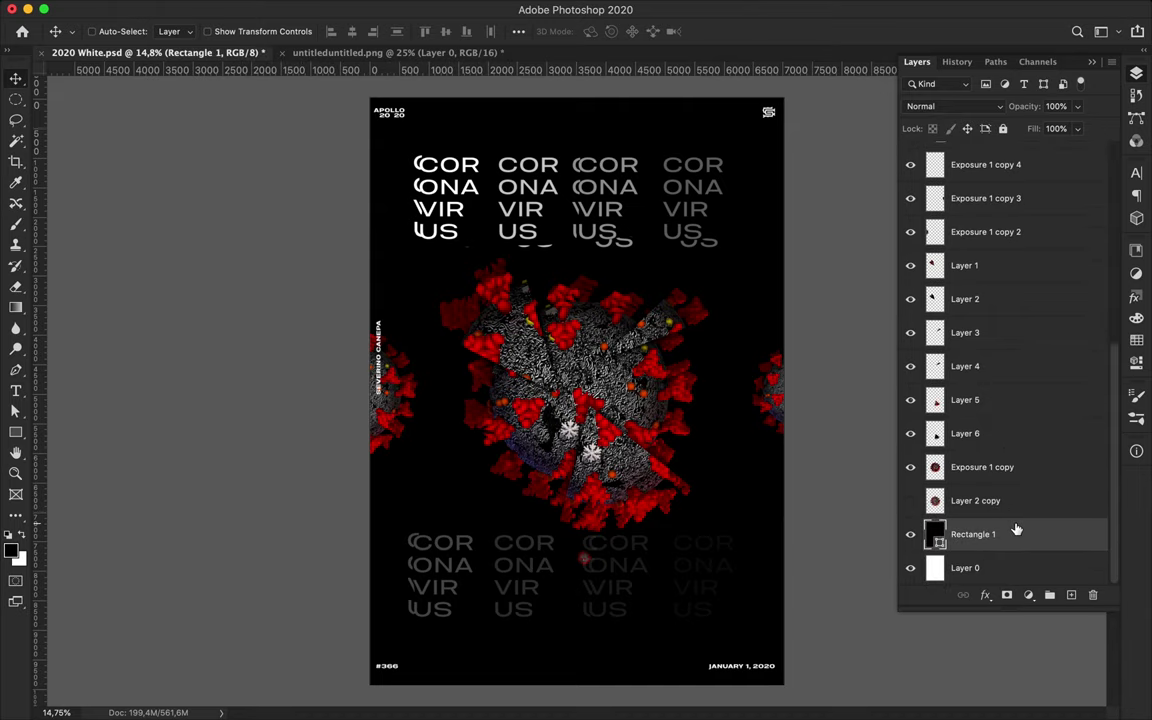
{"action": "key", "text": "u"}
{"action": "left_click_drag", "start_coordinate": [339, 485], "coordinate": [797, 585]}
{"action": "left_click", "coordinate": [177, 31]}
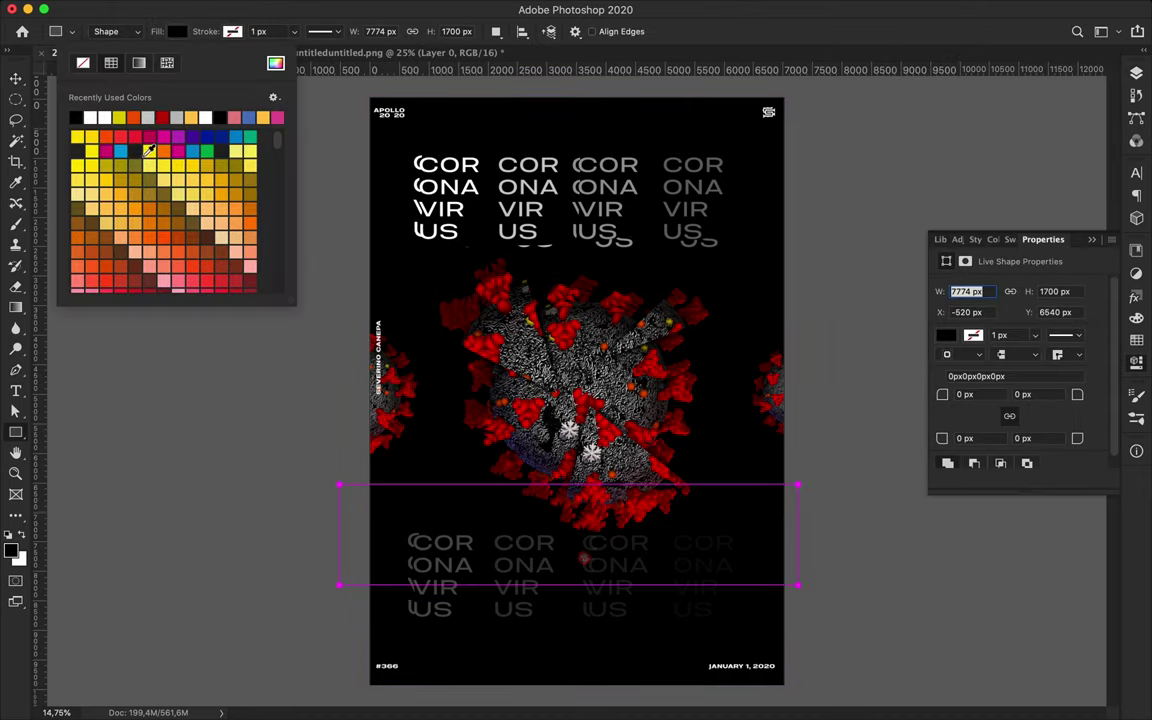
{"action": "left_click", "coordinate": [134, 136]}
{"action": "left_click", "coordinate": [276, 62]}
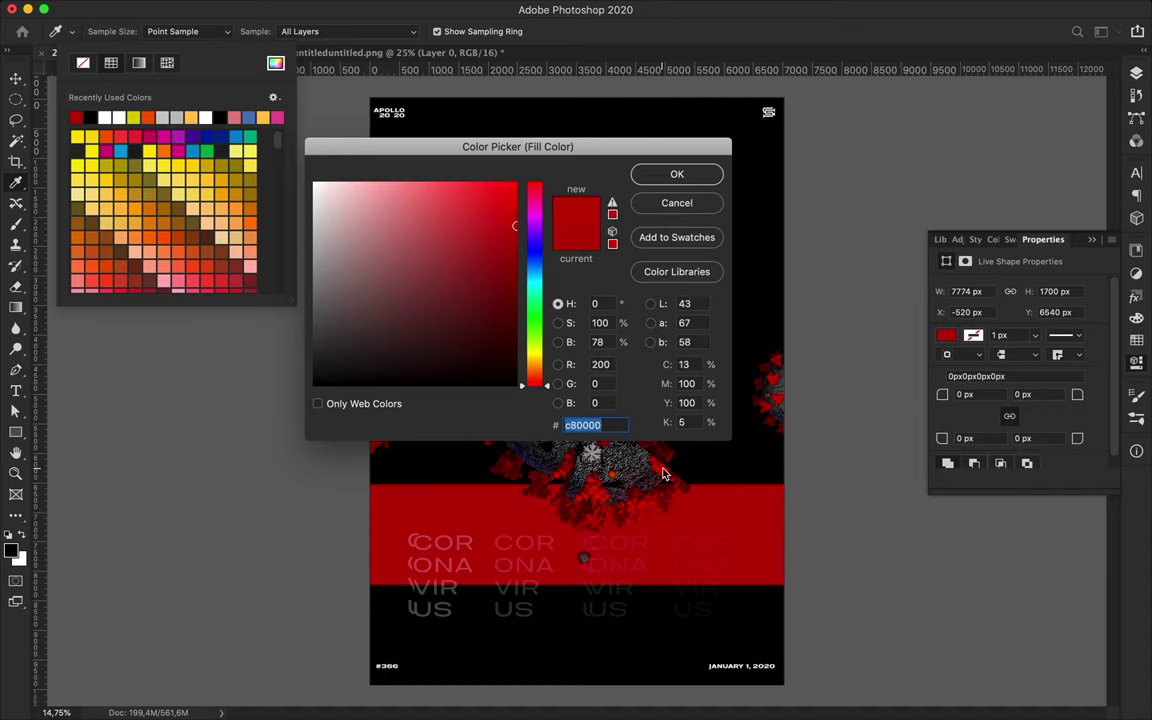
{"action": "key", "text": "Return"}
{"action": "key", "text": "v"}
{"action": "key", "text": "ctrl+t"}
{"action": "left_click_drag", "start_coordinate": [569, 585], "coordinate": [569, 531]}
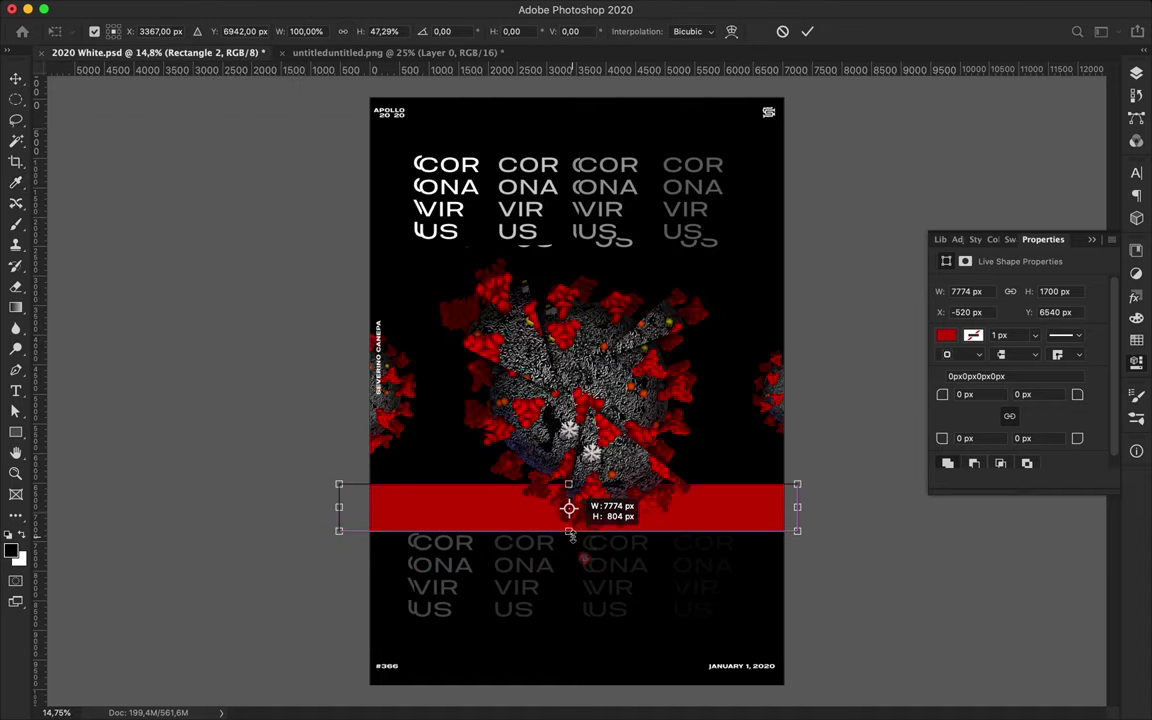
{"action": "key", "text": "Return"}
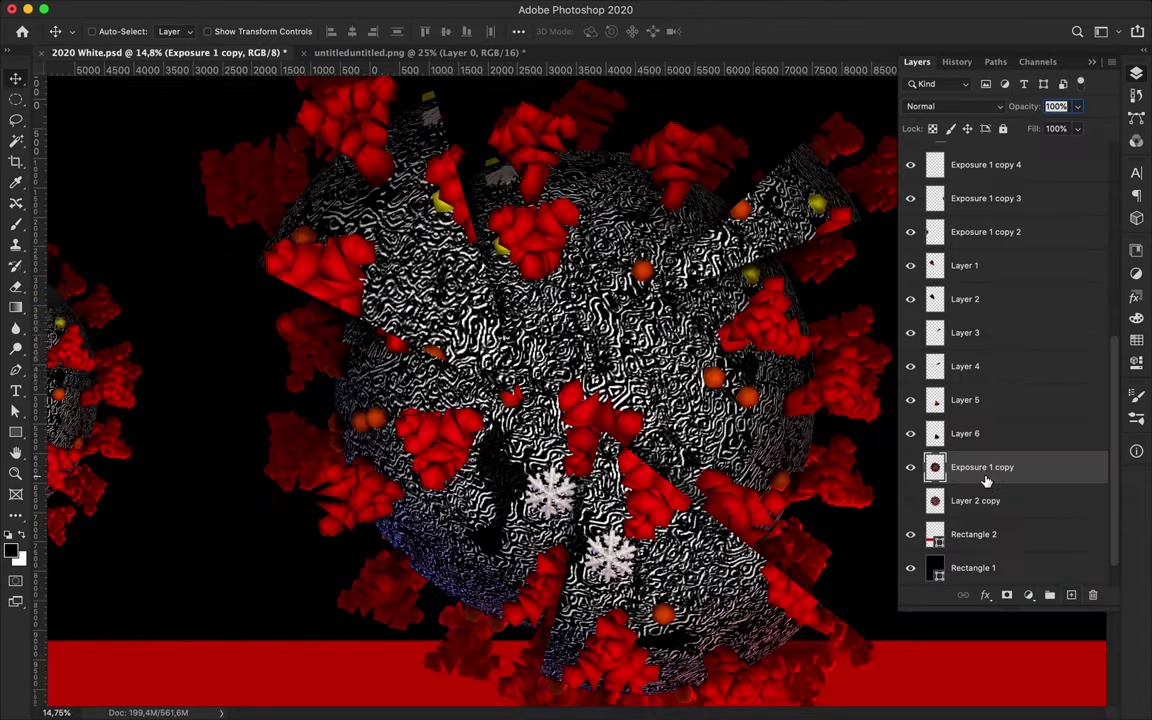
Paint a black copy of the virus shape on a new layer below it, offset down-right.
{"action": "left_click", "coordinate": [975, 500]}
{"action": "left_click", "coordinate": [1071, 595]}
{"action": "left_click", "coordinate": [935, 467], "text": "ctrl"}
{"action": "key", "text": "b"}
{"action": "mouse_move", "coordinate": [700, 415]}
{"action": "left_mouse_down"}
{"action": "mouse_move", "coordinate": [463, 296]}
{"action": "mouse_move", "coordinate": [604, 256]}
{"action": "left_mouse_up"}
{"action": "key", "text": "ctrl+d"}
{"action": "key", "text": "v"}
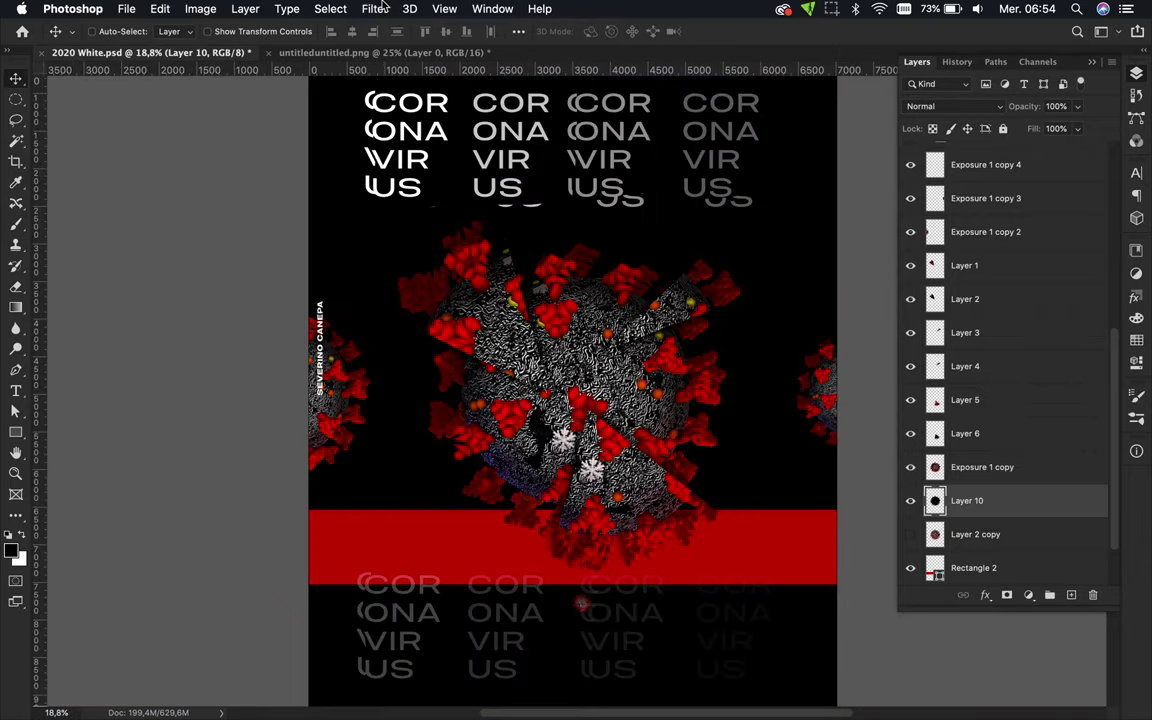
{"action": "left_click_drag", "start_coordinate": [500, 362], "coordinate": [556, 382]}
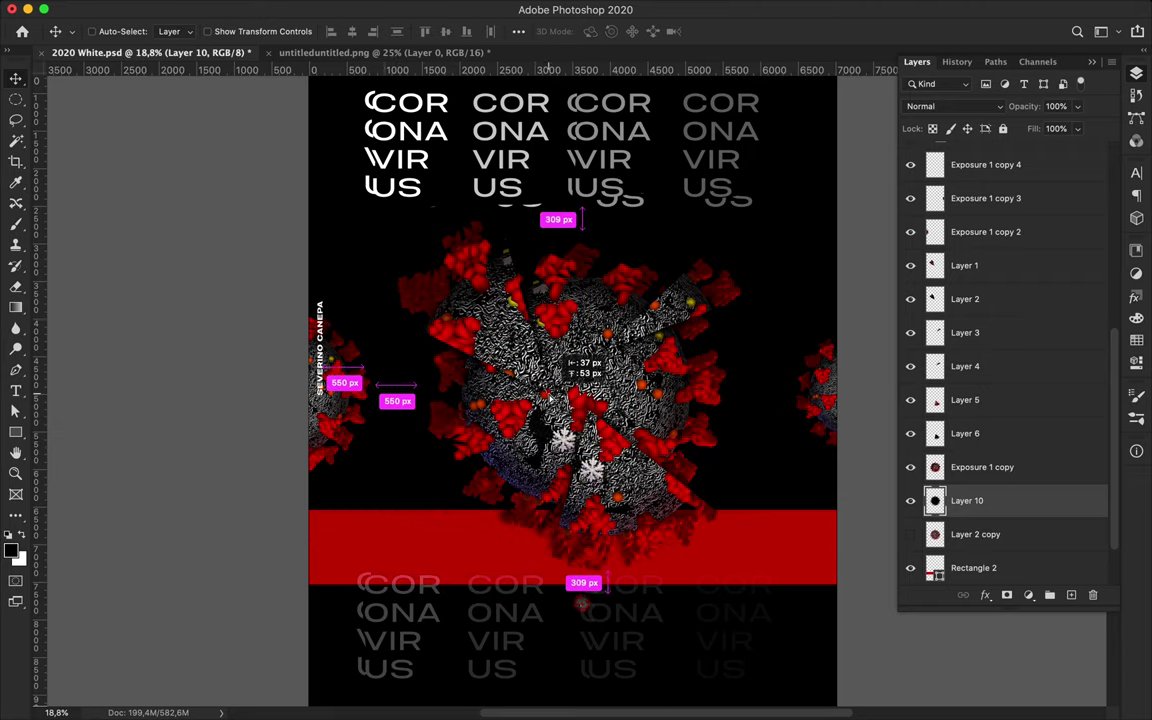
{"action": "left_click_drag", "start_coordinate": [553, 381], "coordinate": [553, 381]}
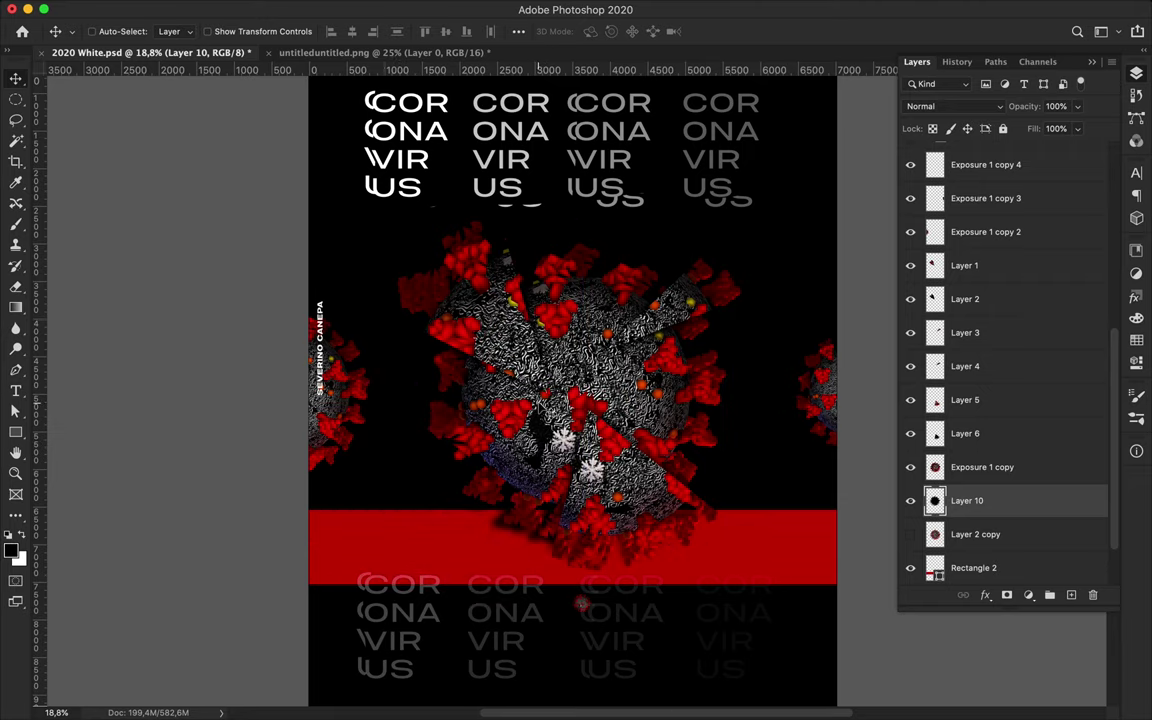
Soften the black shadow with a 117.8 px Gaussian Blur.
{"action": "left_click", "coordinate": [934, 437], "text": "ctrl"}
{"action": "key", "text": "b"}
{"action": "key", "text": "m"}
{"action": "key", "text": "ctrl+d"}
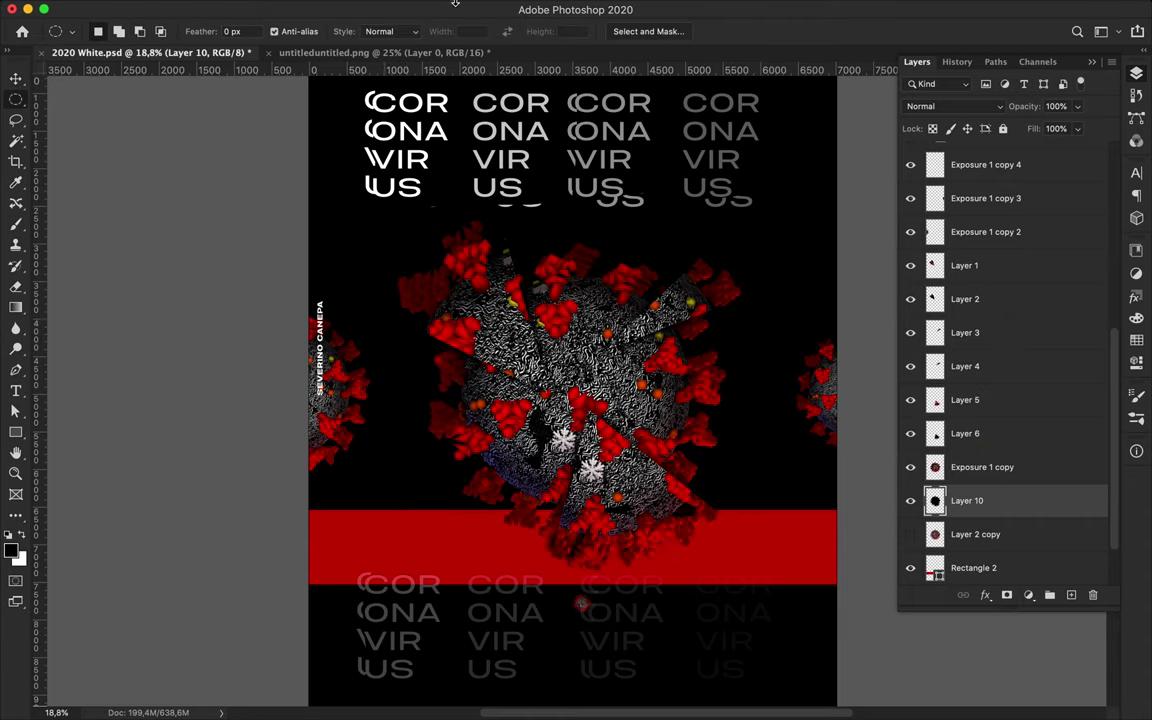
{"action": "key", "text": "v"}
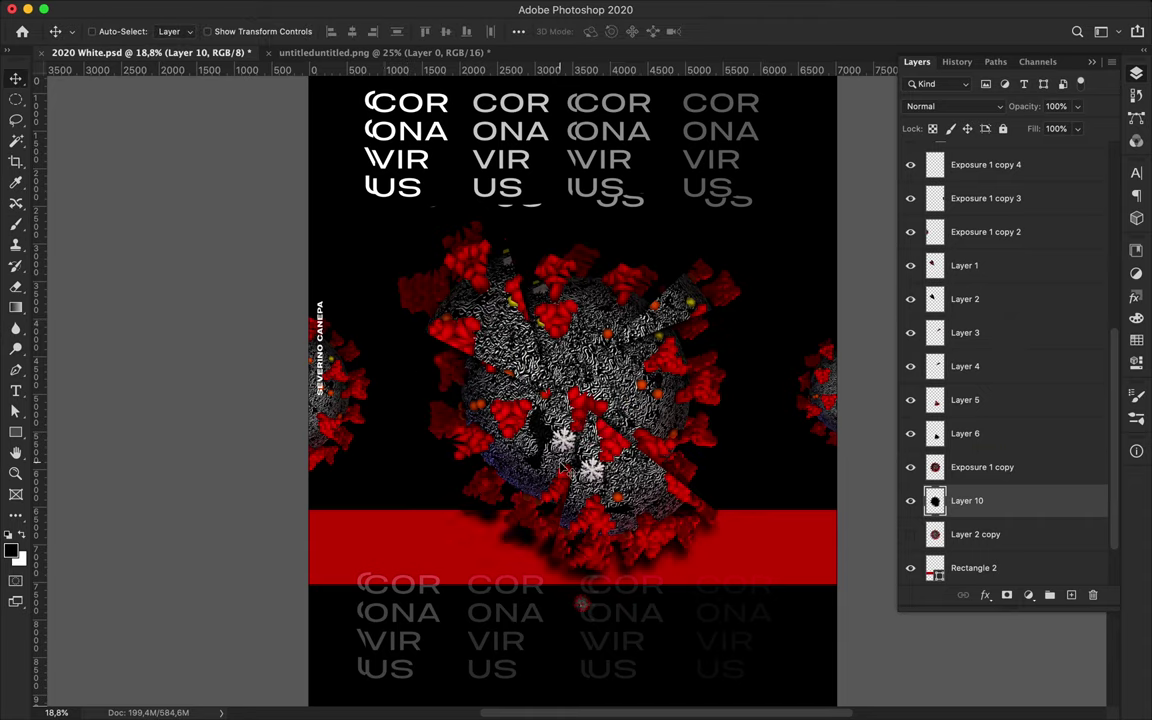
{"action": "left_click", "coordinate": [375, 8]}
{"action": "left_click", "coordinate": [386, 8]}
{"action": "mouse_move", "coordinate": [389, 229]}
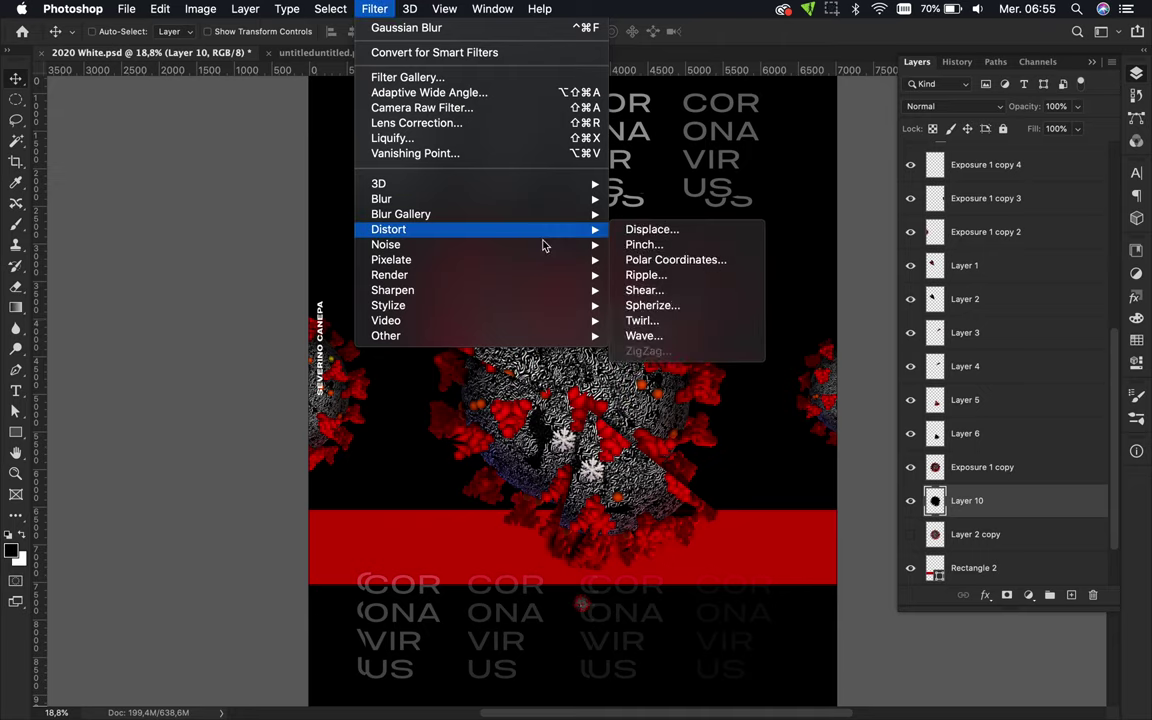
{"action": "left_click", "coordinate": [687, 262]}
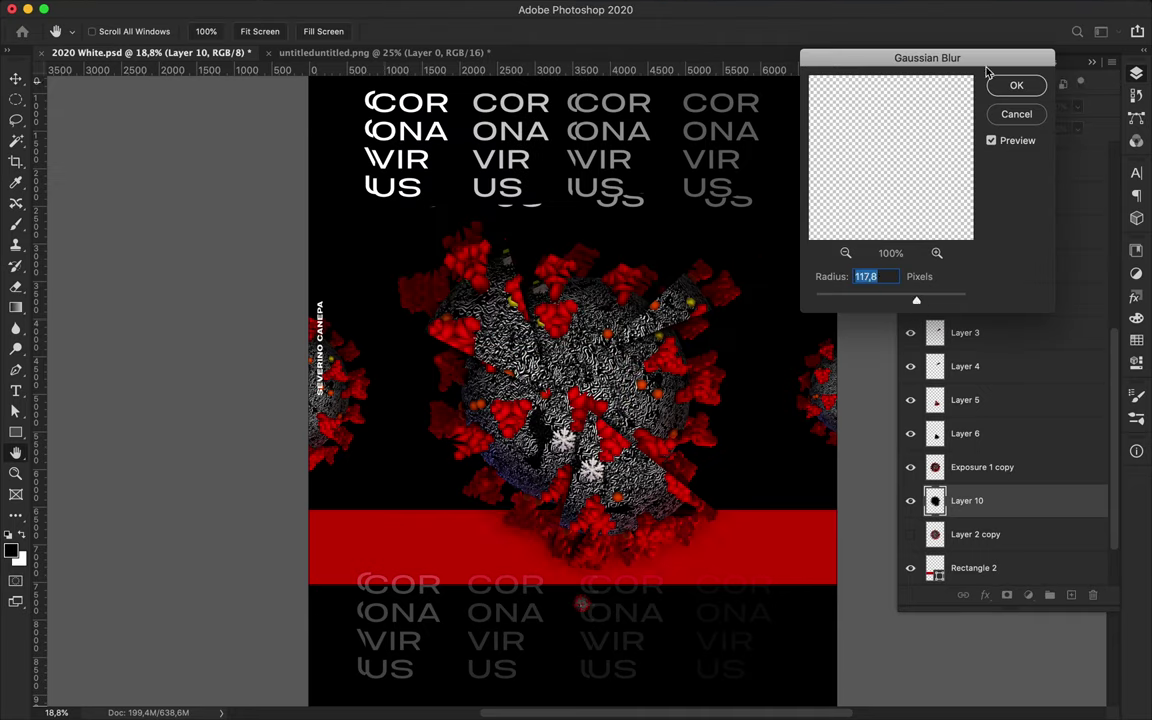
{"action": "key", "text": "Escape"}
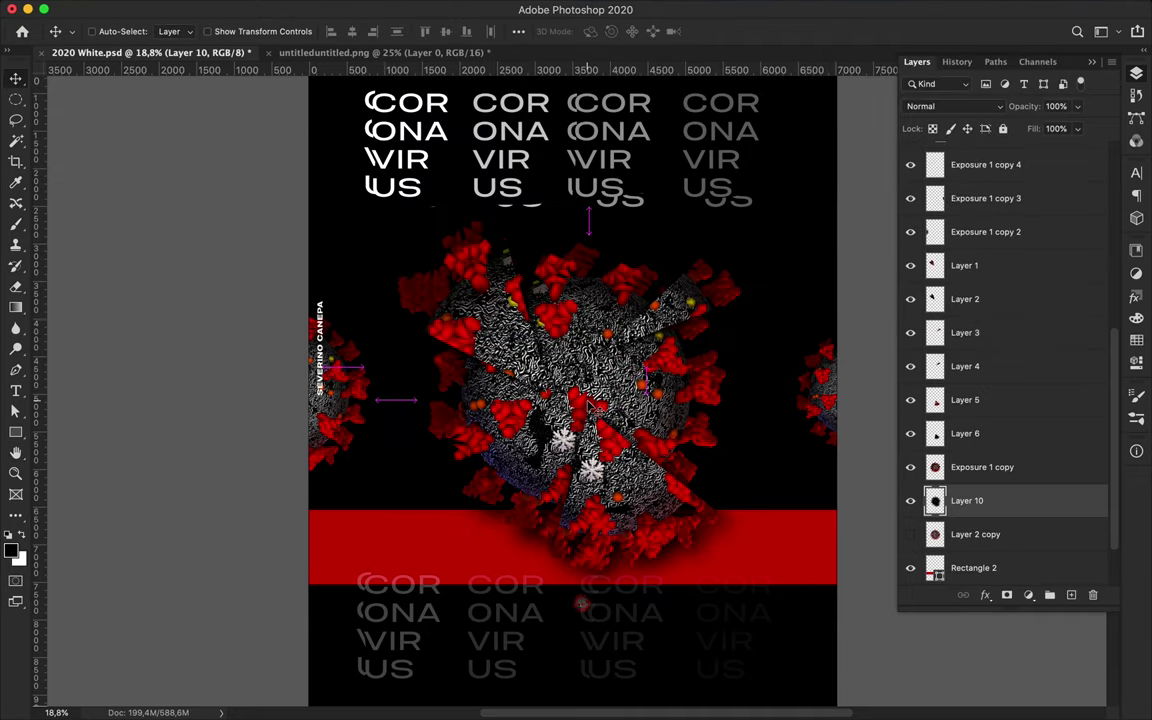
Sample an orange-red colour from the virus with the eyedropper.
{"action": "scroll", "coordinate": [748, 442], "scroll_direction": "up", "scroll_amount": 2}
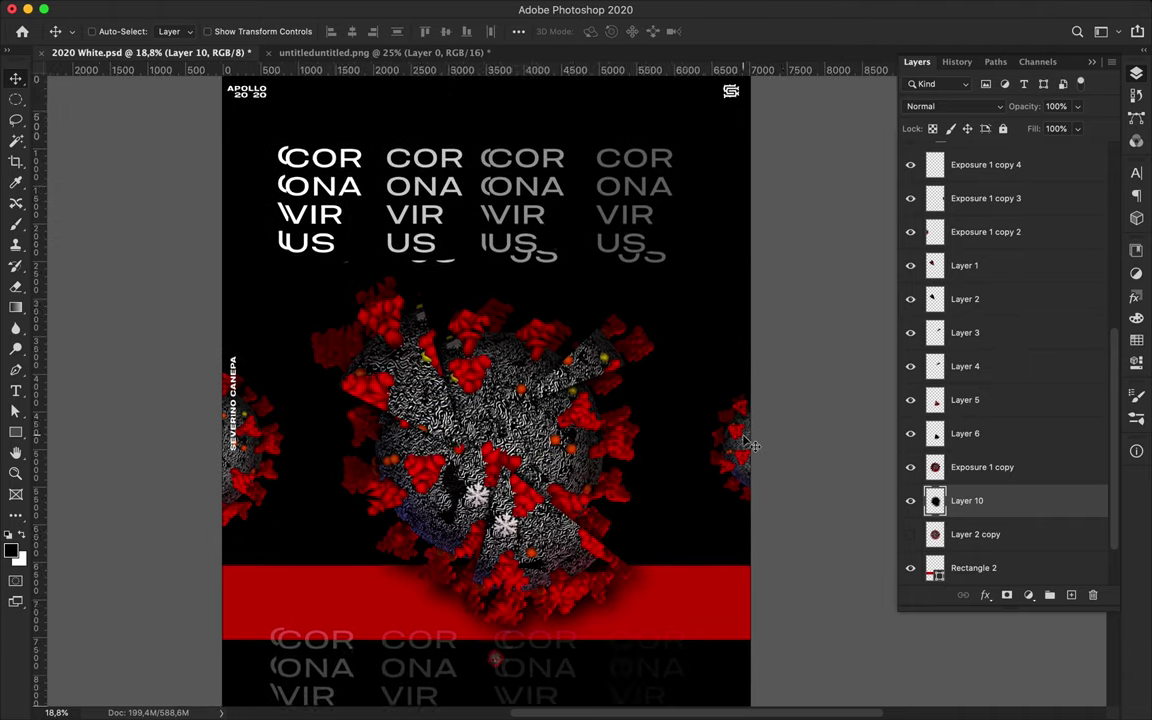
{"action": "key", "text": "i"}
{"action": "left_click_drag", "start_coordinate": [589, 347], "coordinate": [431, 363]}
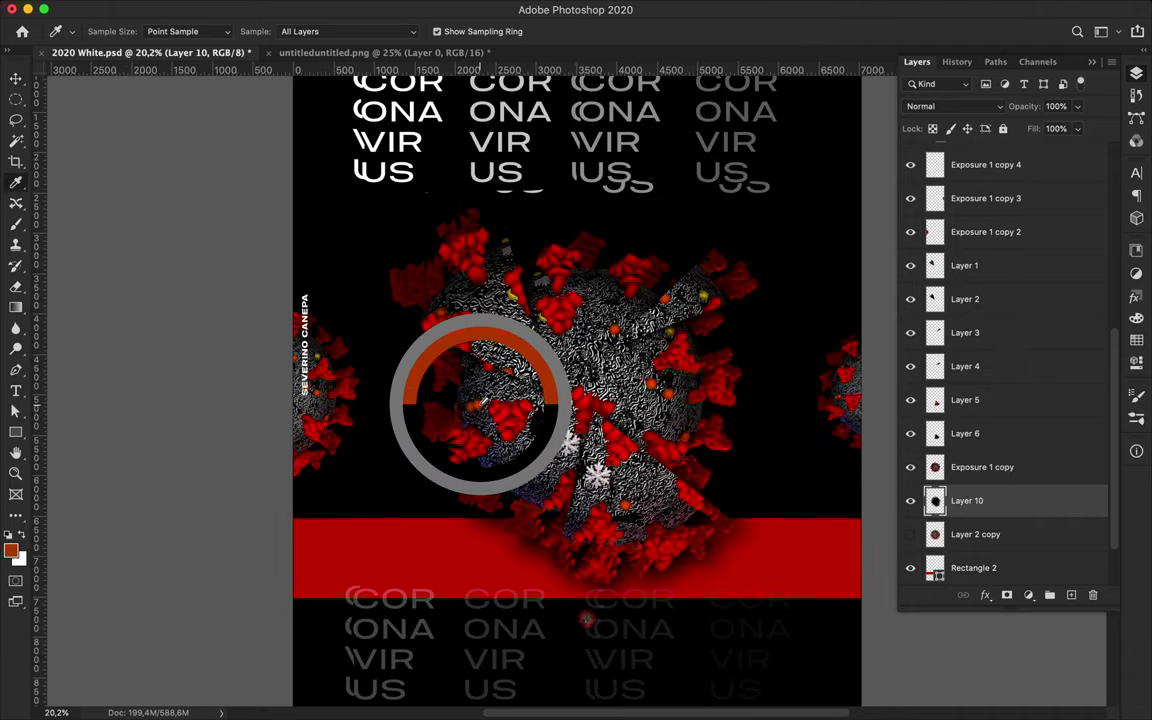
Draw a small thin bar above the red band filled with the sampled orange.
{"action": "scroll", "coordinate": [433, 453], "scroll_direction": "down", "scroll_amount": 2}
{"action": "key", "text": "m"}
{"action": "scroll", "coordinate": [314, 452], "scroll_direction": "up", "scroll_amount": 3}
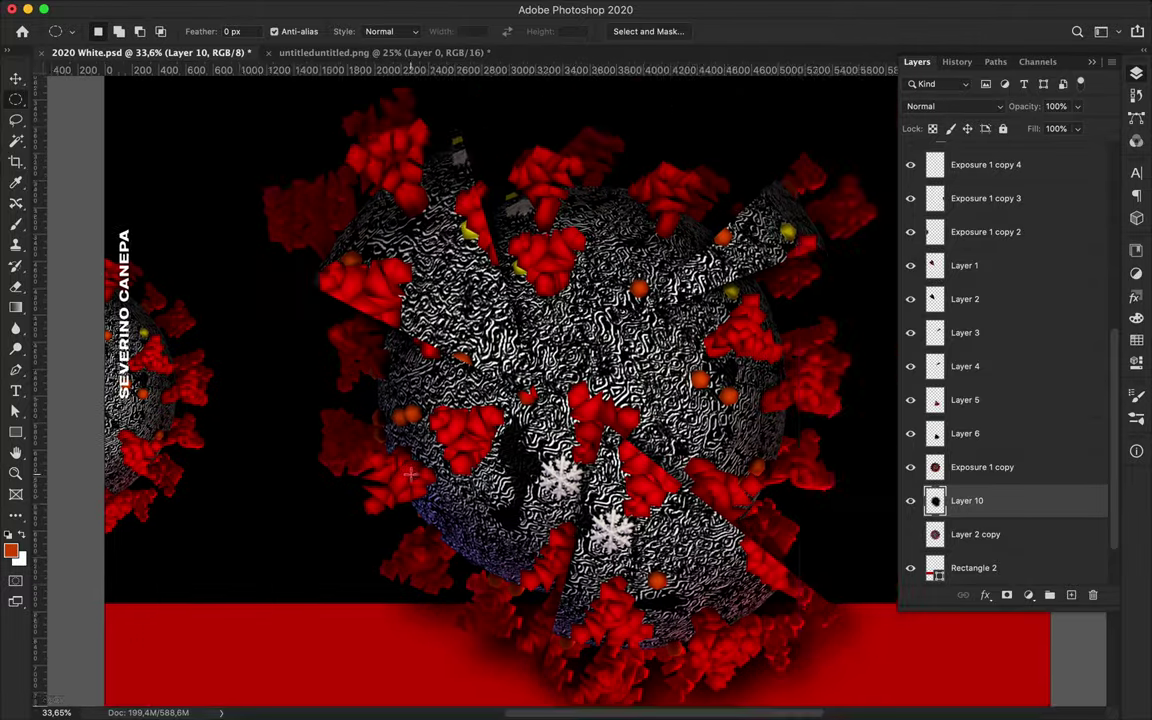
{"action": "scroll", "coordinate": [309, 519], "scroll_direction": "down", "scroll_amount": 1}
{"action": "key", "text": "u"}
{"action": "left_click_drag", "start_coordinate": [316, 521], "coordinate": [362, 532]}
{"action": "left_click", "coordinate": [177, 31]}
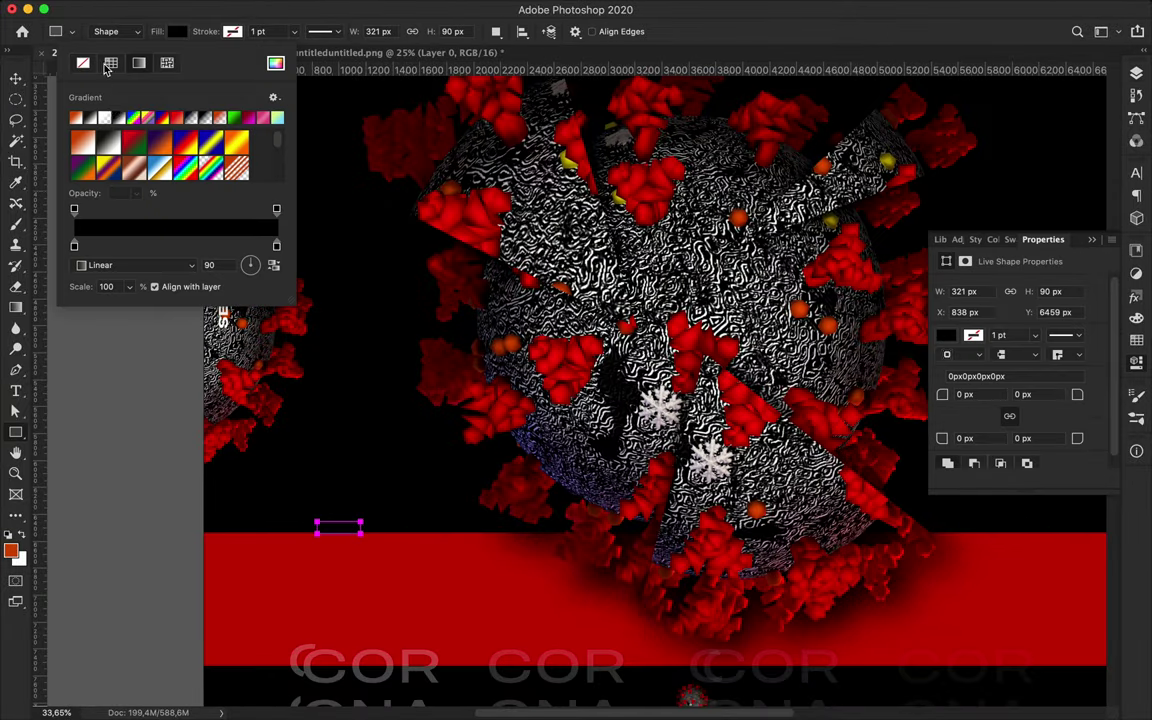
{"action": "left_click", "coordinate": [75, 72]}
{"action": "key", "text": "v"}
Duplicate the orange bar into several copies stacked along the band's top edge.
{"action": "mouse_move", "coordinate": [432, 528]}
{"action": "left_mouse_down"}
{"action": "mouse_move", "coordinate": [398, 530]}
{"action": "mouse_move", "coordinate": [391, 505]}
{"action": "mouse_move", "coordinate": [392, 528]}
{"action": "mouse_move", "coordinate": [1060, 528]}
{"action": "left_mouse_up"}
{"action": "left_click", "coordinate": [392, 505], "text": "shift"}
{"action": "scroll", "coordinate": [716, 512], "scroll_direction": "down", "scroll_amount": 2}
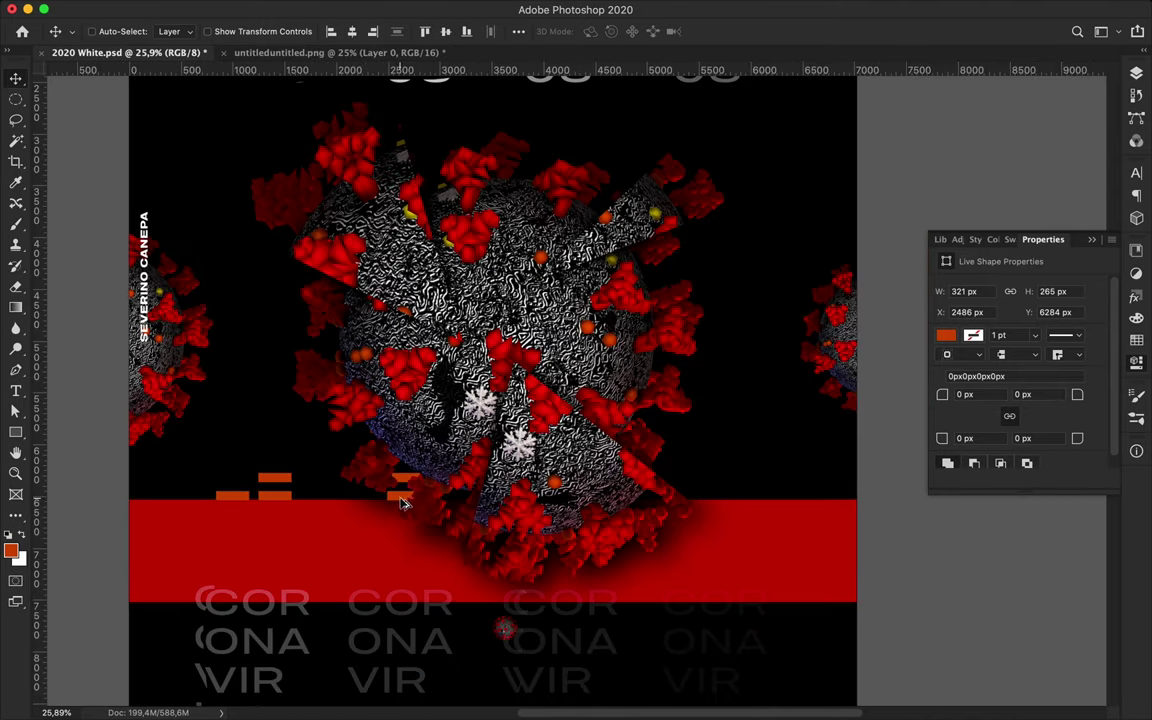
{"action": "left_click_drag", "start_coordinate": [735, 478], "coordinate": [735, 434]}
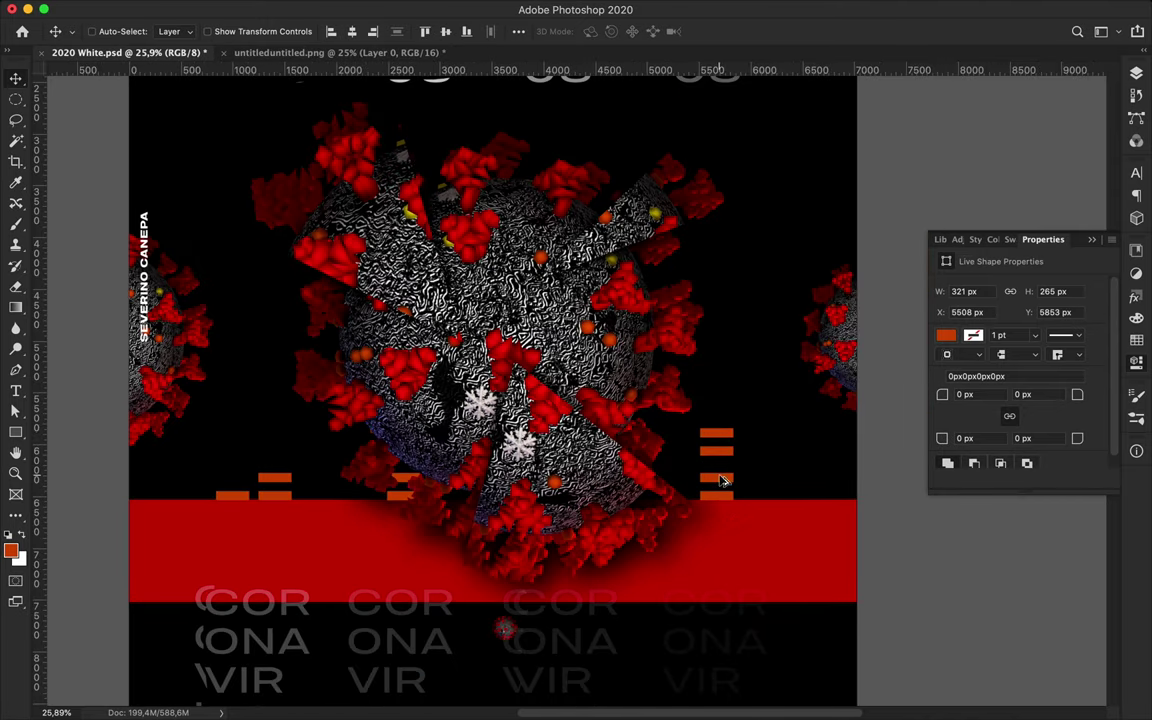
{"action": "mouse_move", "coordinate": [727, 480]}
{"action": "left_mouse_down"}
{"action": "mouse_move", "coordinate": [838, 501]}
{"action": "mouse_move", "coordinate": [815, 383]}
{"action": "mouse_move", "coordinate": [825, 452]}
{"action": "mouse_move", "coordinate": [190, 452]}
{"action": "left_mouse_up"}
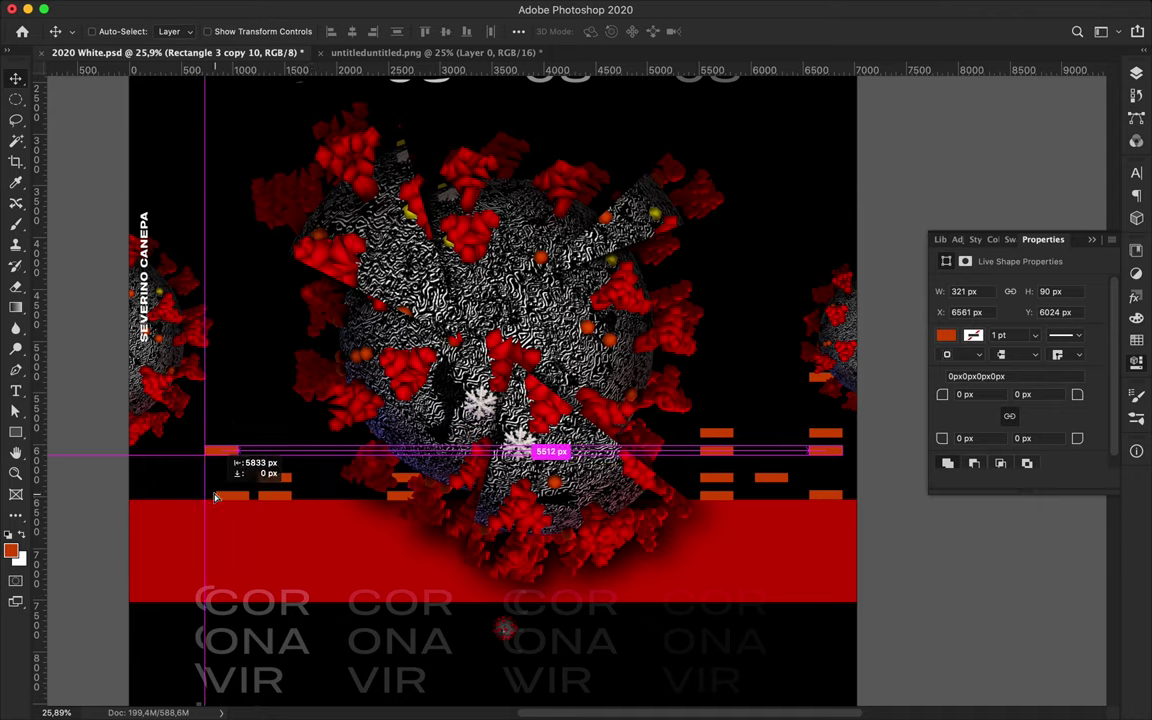
Widen two of the orange bars, one to about 1400 px.
{"action": "left_click", "coordinate": [285, 500], "text": "ctrl"}
{"action": "key", "text": "ctrl+t"}
{"action": "left_click_drag", "start_coordinate": [291, 495], "coordinate": [405, 495]}
{"action": "key", "text": "Return"}
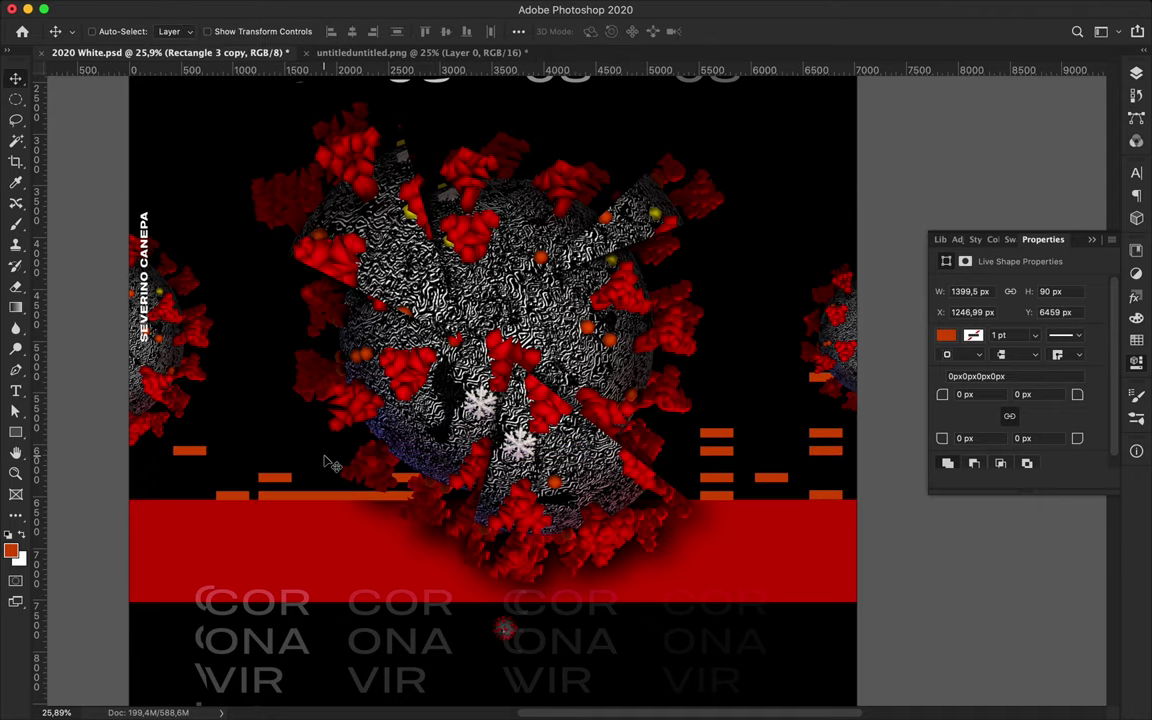
{"action": "key", "text": "ctrl+minus"}
{"action": "left_click", "coordinate": [683, 458], "text": "ctrl"}
{"action": "key", "text": "ctrl+t"}
{"action": "left_click_drag", "start_coordinate": [670, 458], "coordinate": [594, 458]}
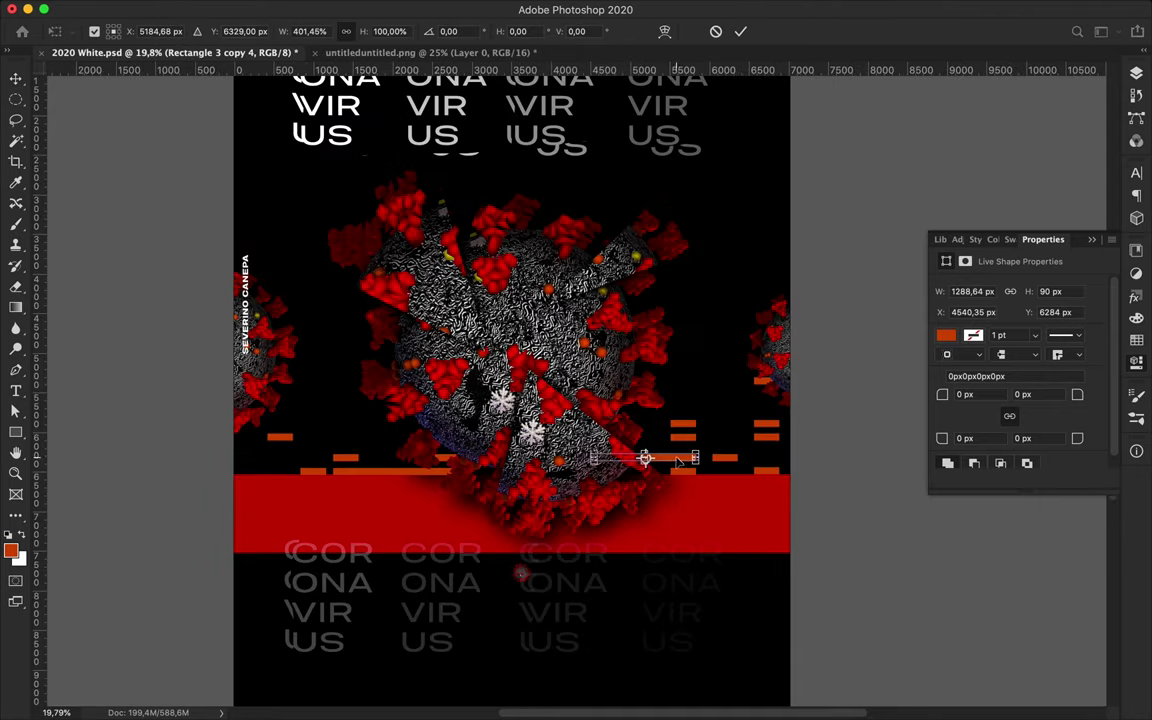
{"action": "key", "text": "Return"}
{"action": "key", "text": "ctrl+minus"}
Select all the orange bar layers and squash them together into thin dashes.
{"action": "key", "text": "F7"}
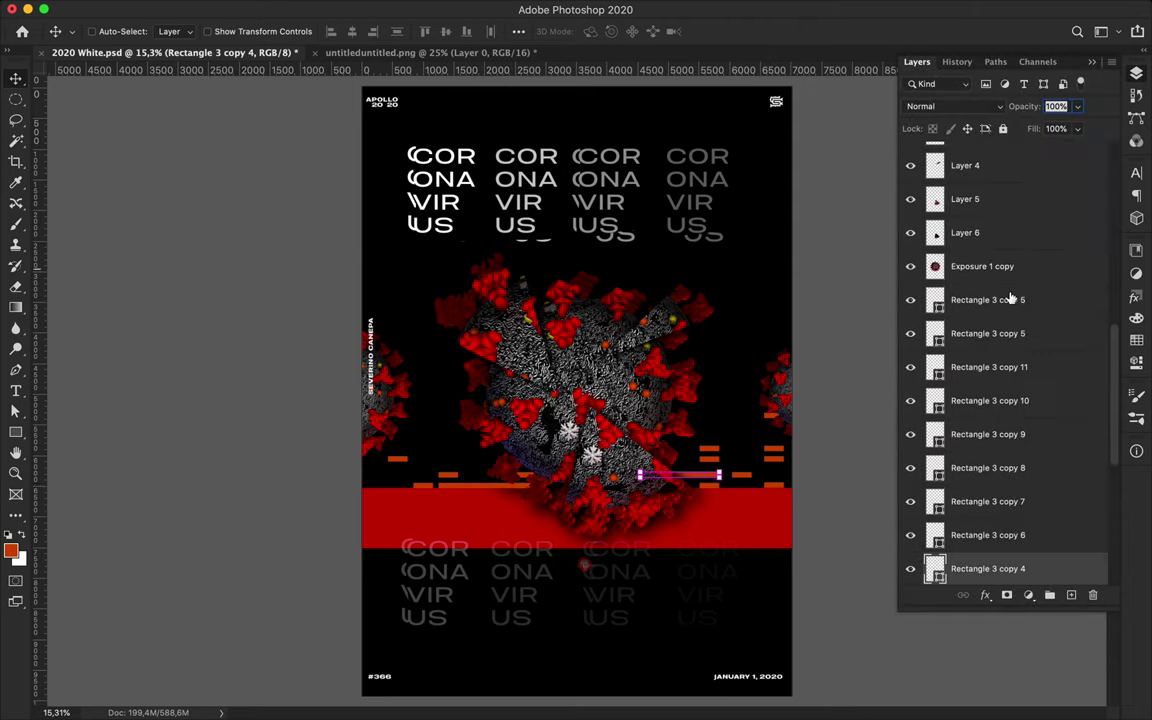
{"action": "scroll", "coordinate": [986, 400], "scroll_direction": "down", "scroll_amount": 5}
{"action": "left_click", "coordinate": [986, 458]}
{"action": "key", "text": "ctrl+t"}
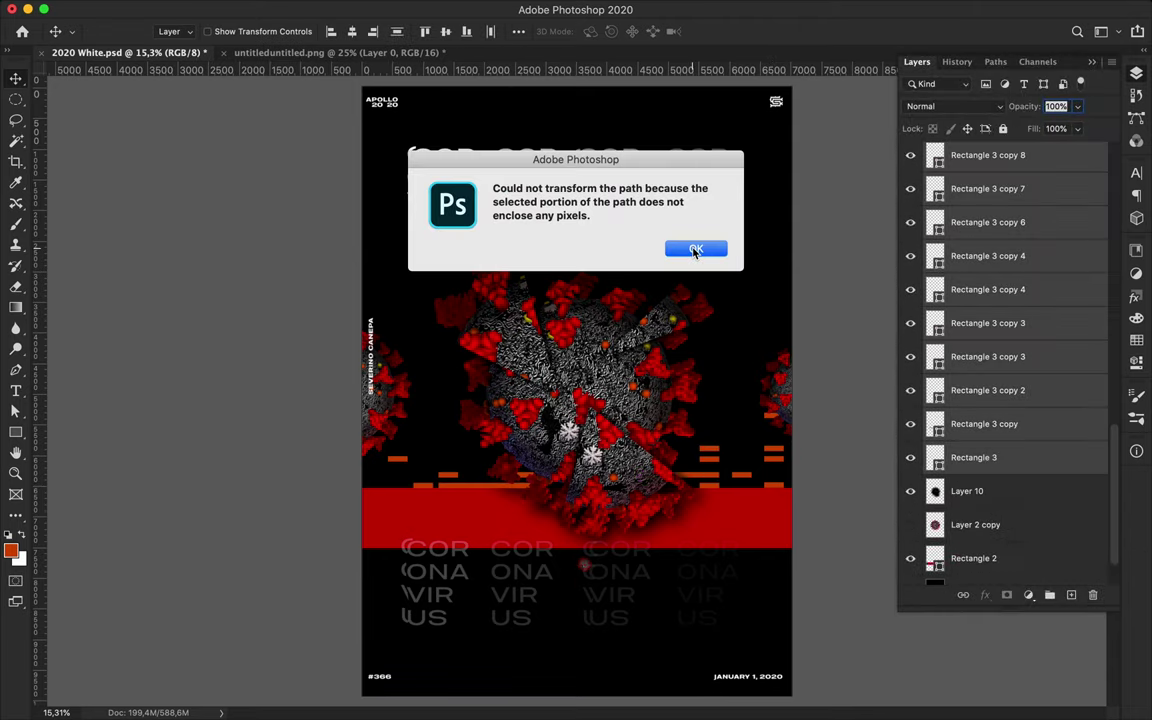
{"action": "left_click", "coordinate": [695, 250]}
{"action": "scroll", "coordinate": [993, 430], "scroll_direction": "up", "scroll_amount": 3}
{"action": "left_click", "coordinate": [985, 203], "text": "shift"}
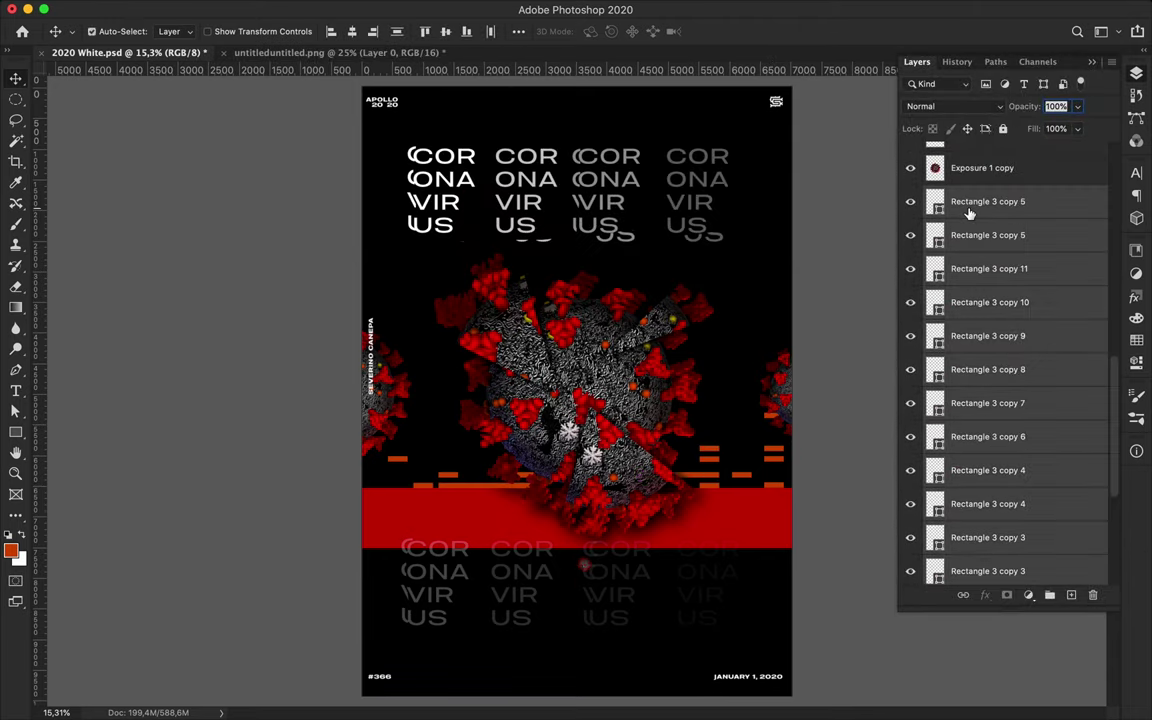
{"action": "key", "text": "ctrl+t"}
{"action": "left_click_drag", "start_coordinate": [586, 413], "coordinate": [587, 470]}
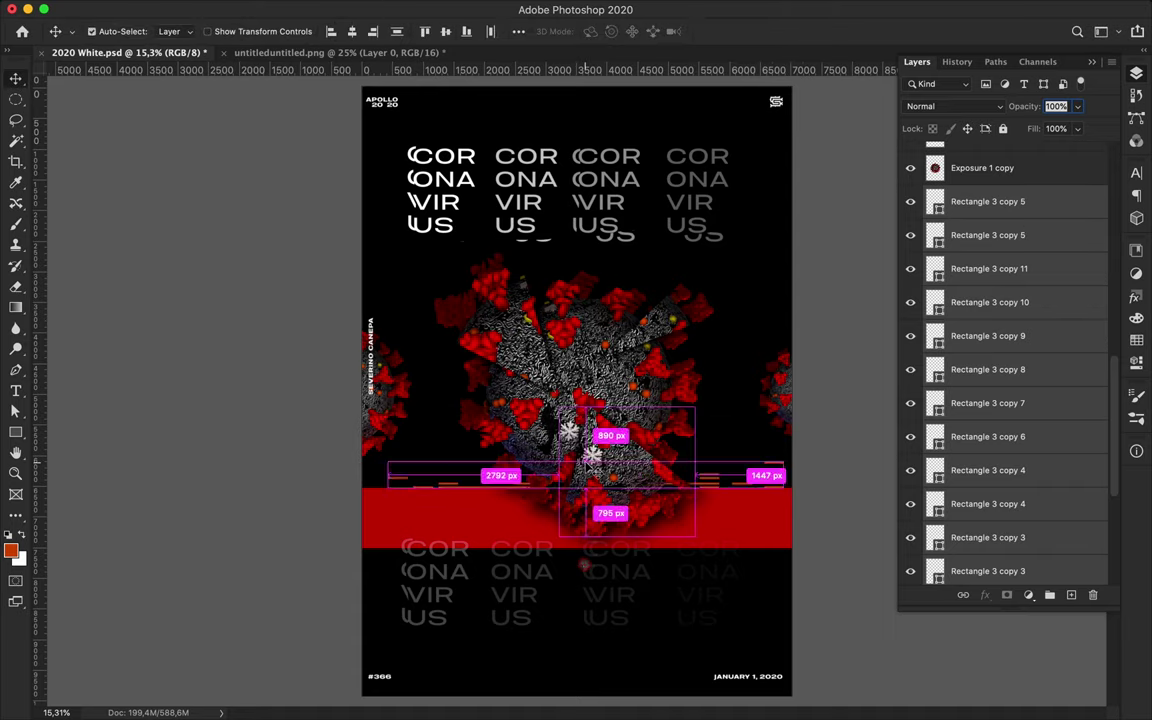
{"action": "key", "text": "Return"}
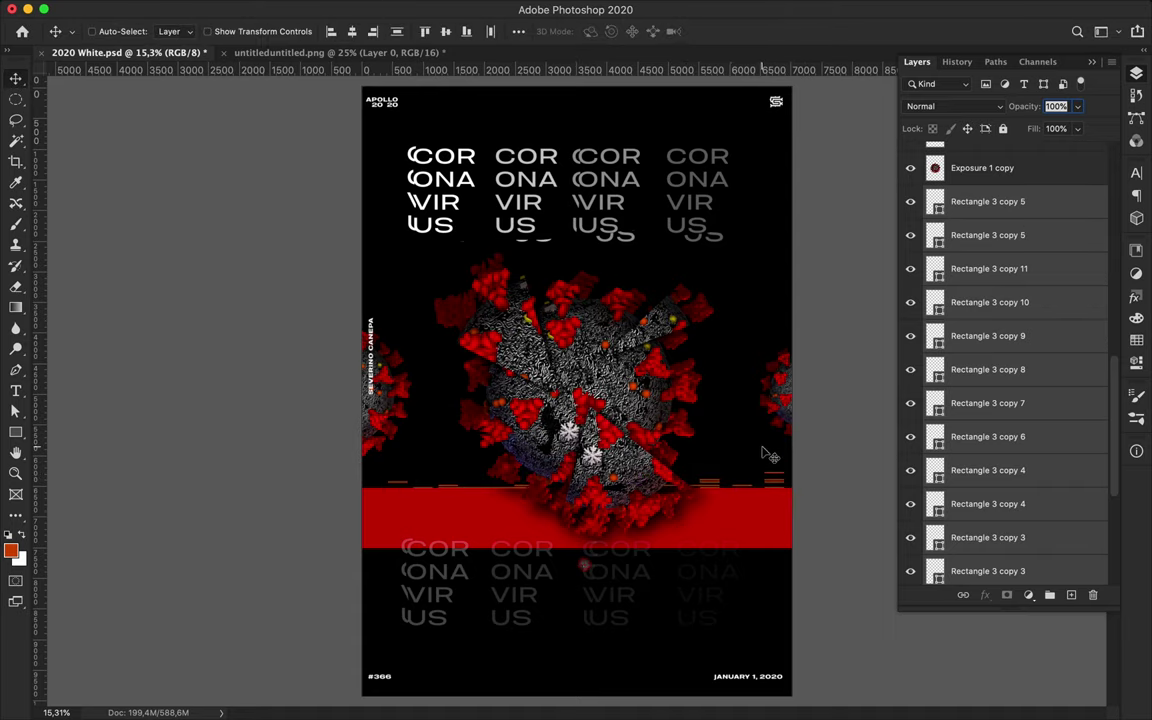
Draw a rectangle shape on the upper poster.
{"action": "key", "text": "m"}
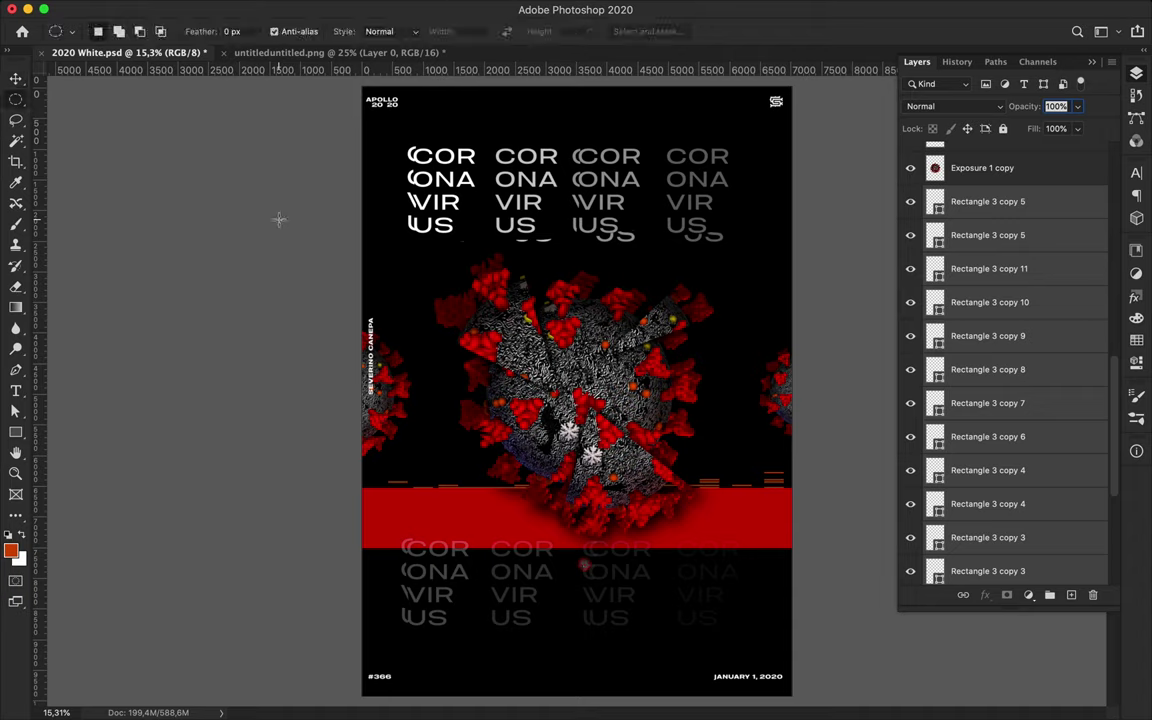
{"action": "key", "text": "u"}
{"action": "left_click_drag", "start_coordinate": [503, 297], "coordinate": [503, 297]}
Replace the stray rectangle with a large yellow circle placed left of the virus.
{"action": "key", "text": "ctrl+z"}
{"action": "right_click", "coordinate": [15, 432]}
{"action": "left_click", "coordinate": [80, 416]}
{"action": "left_click_drag", "start_coordinate": [423, 222], "coordinate": [618, 333]}
{"action": "key", "text": "v"}
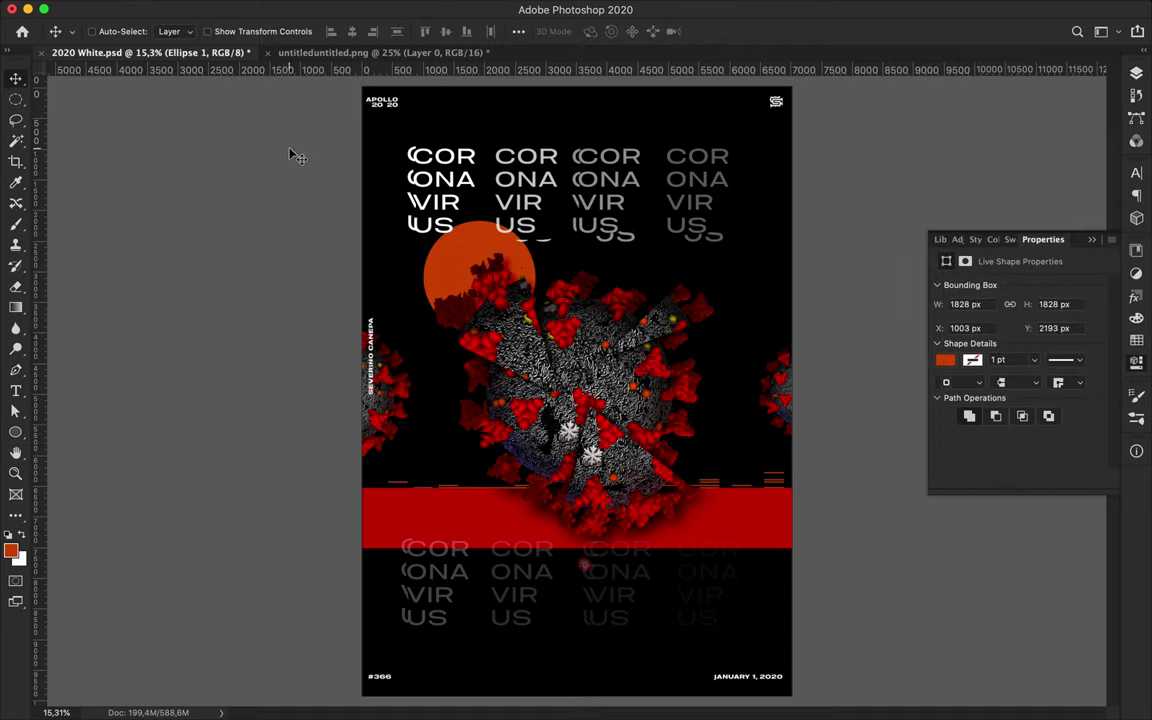
{"action": "key", "text": "u"}
{"action": "left_click", "coordinate": [229, 31]}
{"action": "left_click", "coordinate": [150, 125]}
{"action": "key", "text": "v"}
{"action": "mouse_move", "coordinate": [464, 256]}
{"action": "left_mouse_down"}
{"action": "mouse_move", "coordinate": [440, 302]}
{"action": "mouse_move", "coordinate": [707, 262]}
{"action": "left_mouse_up"}
Make an 895 px copy of the yellow circle beside the virus's right side.
{"action": "key", "text": "ctrl+t"}
{"action": "left_click_drag", "start_coordinate": [663, 222], "coordinate": [686, 244]}
{"action": "mouse_move", "coordinate": [708, 263]}
{"action": "left_mouse_down"}
{"action": "mouse_move", "coordinate": [690, 355]}
{"action": "mouse_move", "coordinate": [717, 422]}
{"action": "left_mouse_up"}
{"action": "key", "text": "Return"}
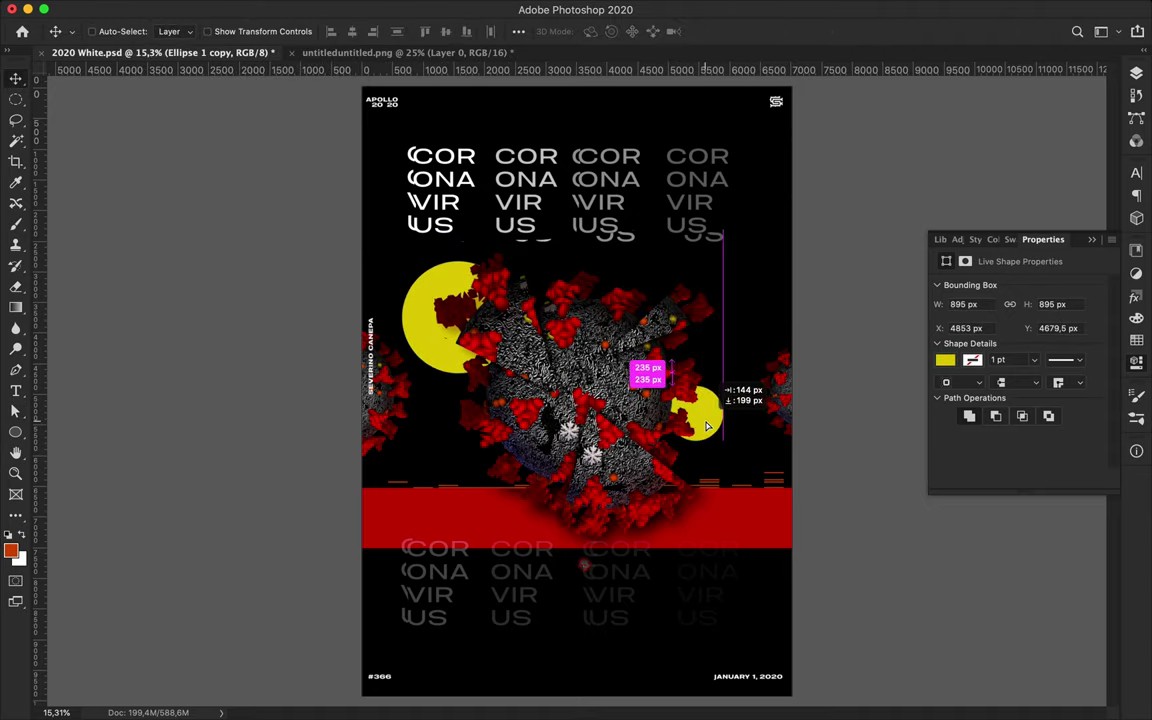
{"action": "left_click", "coordinate": [432, 355], "text": "ctrl+shift"}
Move Layer 10 up in the stack to just below Exposure 1 copy.
{"action": "key", "text": "F7"}
{"action": "scroll", "coordinate": [1012, 465], "scroll_direction": "down", "scroll_amount": 5}
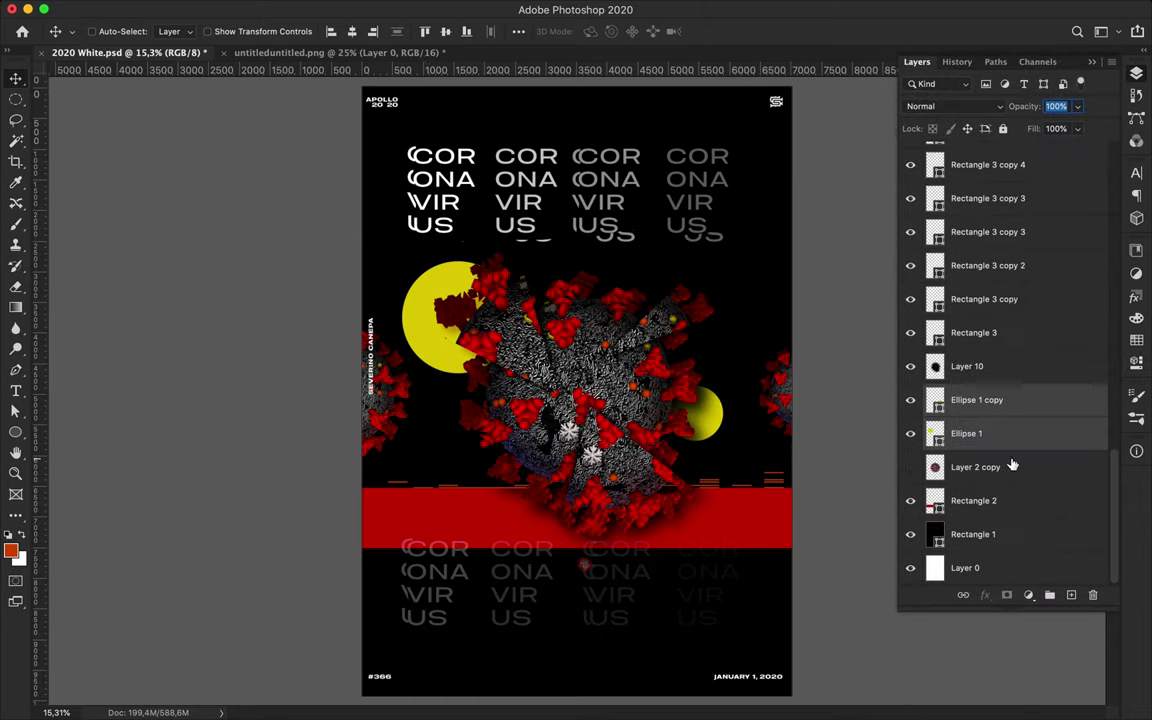
{"action": "left_click_drag", "start_coordinate": [967, 367], "coordinate": [967, 527]}
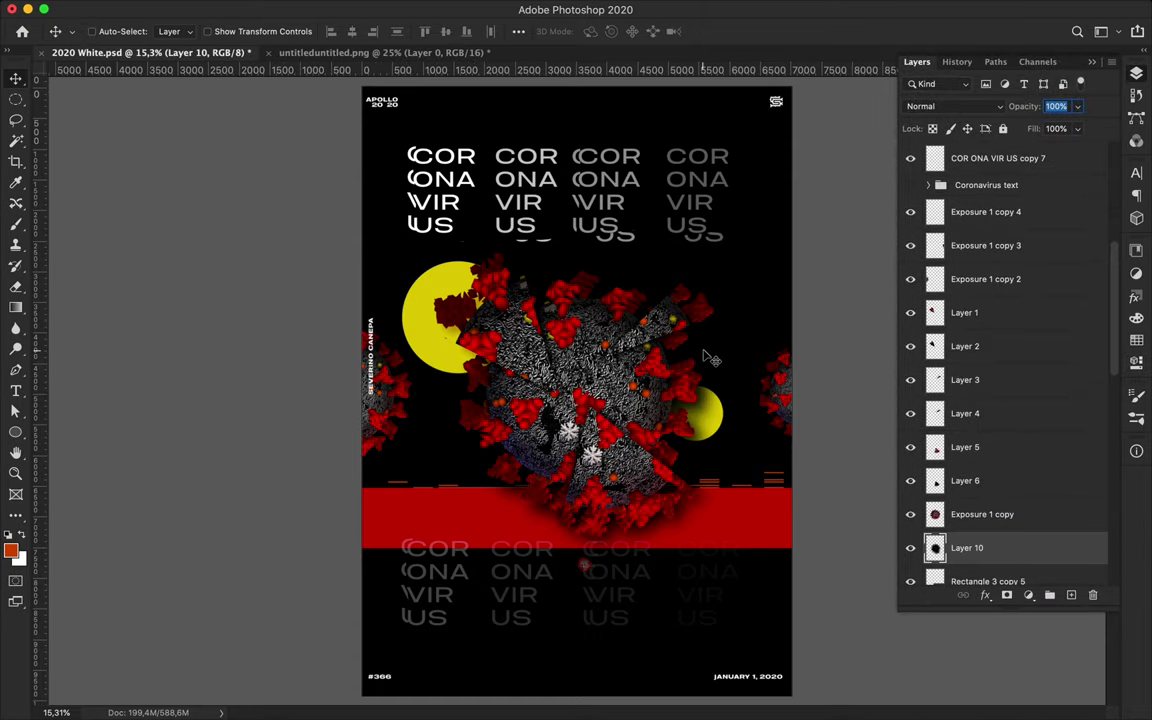
Lasso the first ONA row on Layer 1 and copy it to a new layer.
{"action": "left_click", "coordinate": [450, 355]}
{"action": "scroll", "coordinate": [450, 355], "scroll_direction": "up", "scroll_amount": 3}
{"action": "key", "text": "b"}
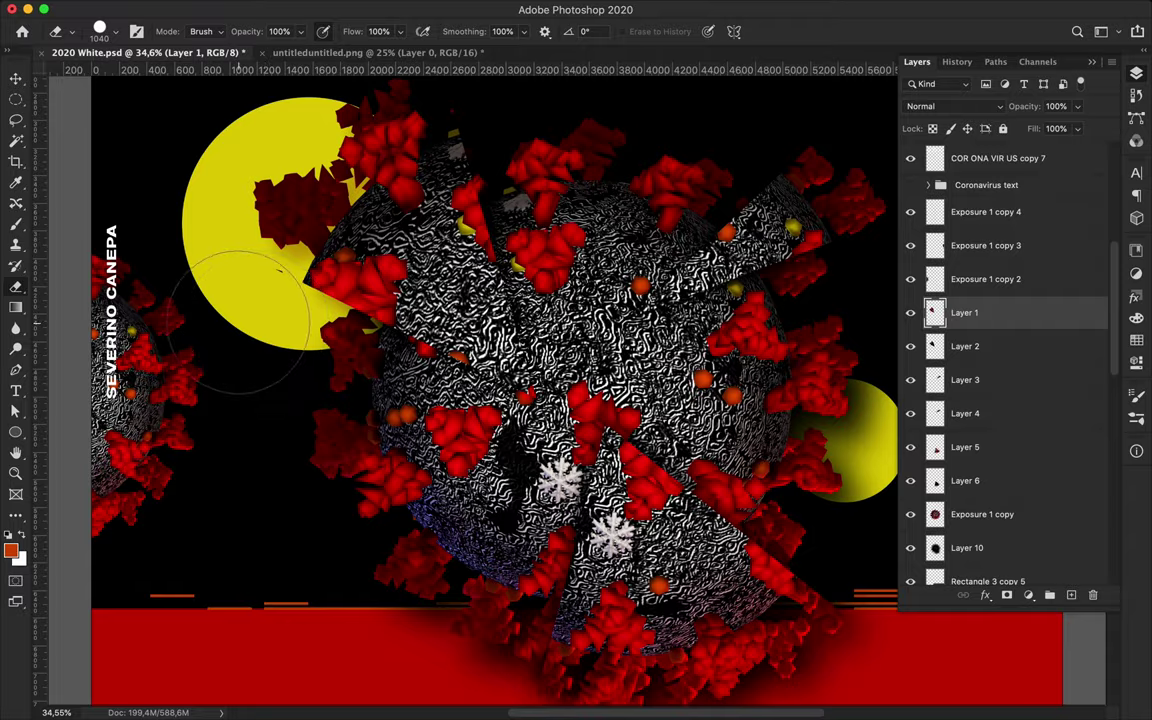
{"action": "scroll", "coordinate": [310, 425], "scroll_direction": "down", "scroll_amount": 3}
{"action": "key", "text": "v"}
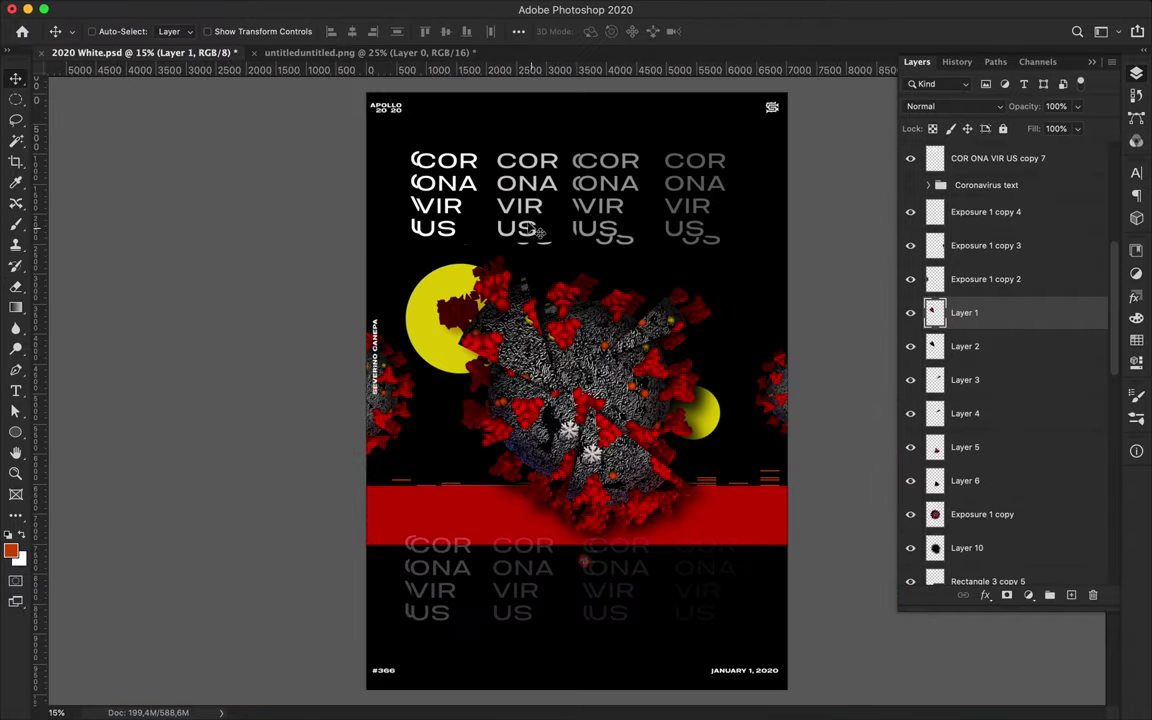
{"action": "key", "text": "l"}
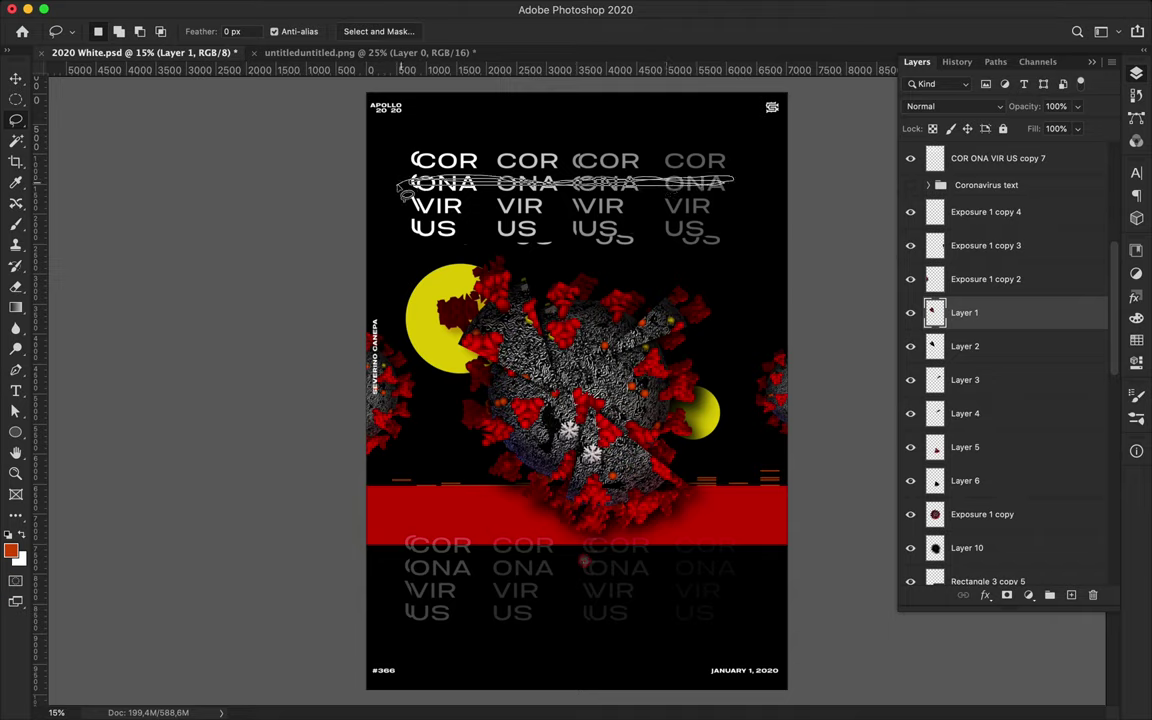
{"action": "key", "text": "ctrl+shift+c"}
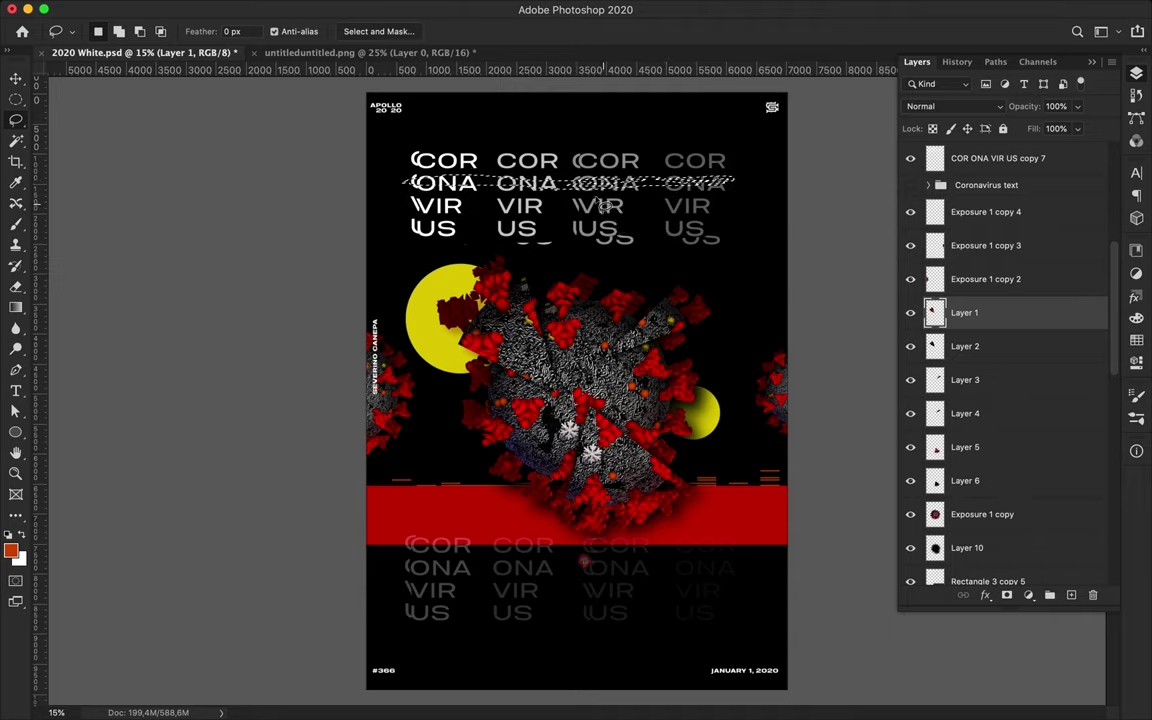
{"action": "key", "text": "ctrl+v"}
Stretch the copied ONA row to both edges of the poster.
{"action": "key", "text": "v"}
{"action": "key", "text": "ctrl+t"}
{"action": "left_click_drag", "start_coordinate": [410, 182], "coordinate": [358, 182]}
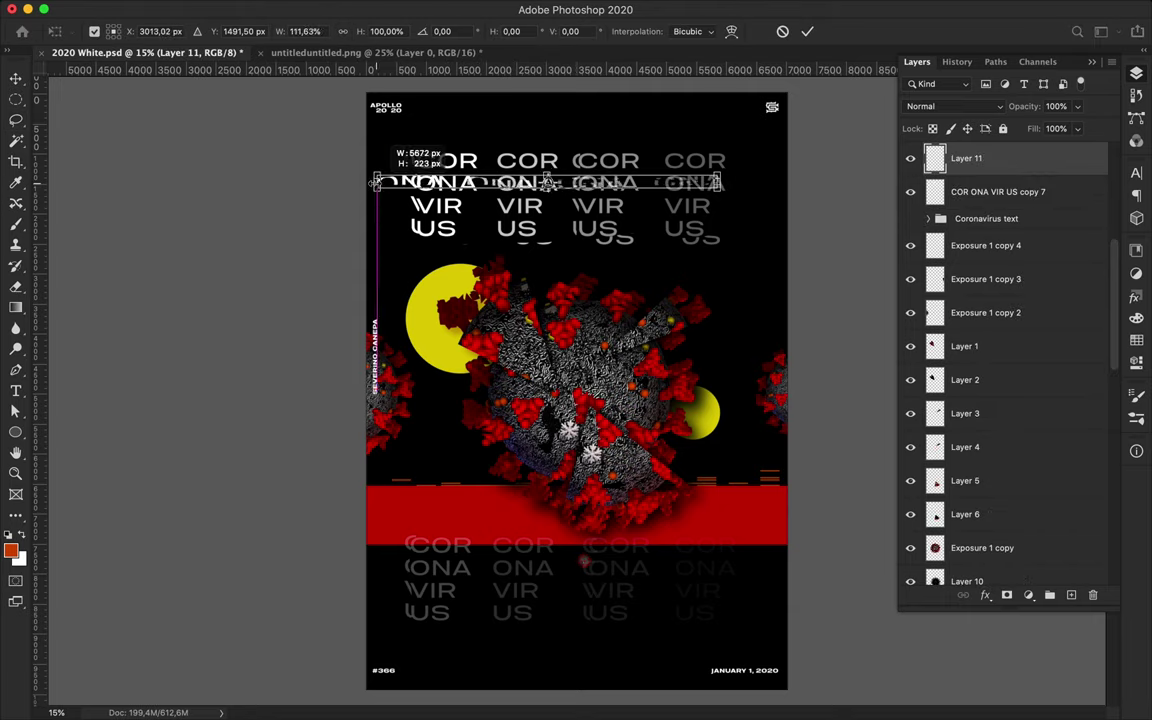
{"action": "left_click_drag", "start_coordinate": [719, 184], "coordinate": [785, 184]}
{"action": "key", "text": "Return"}
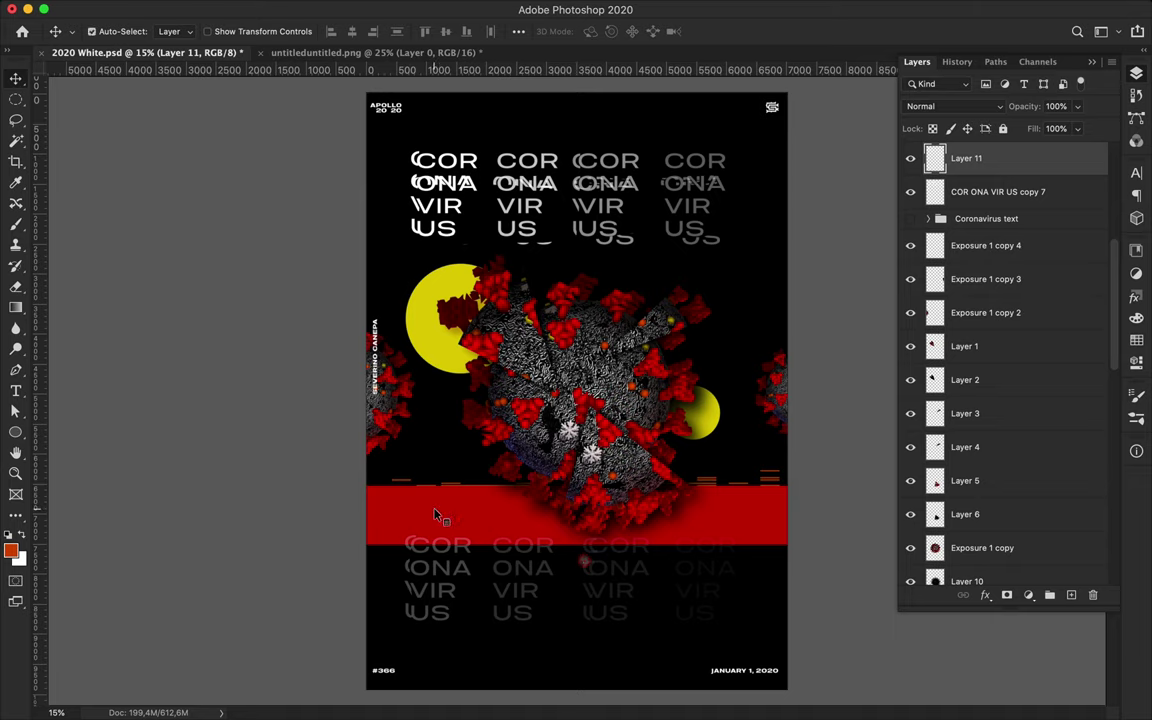
{"action": "double_click", "coordinate": [137, 247]}
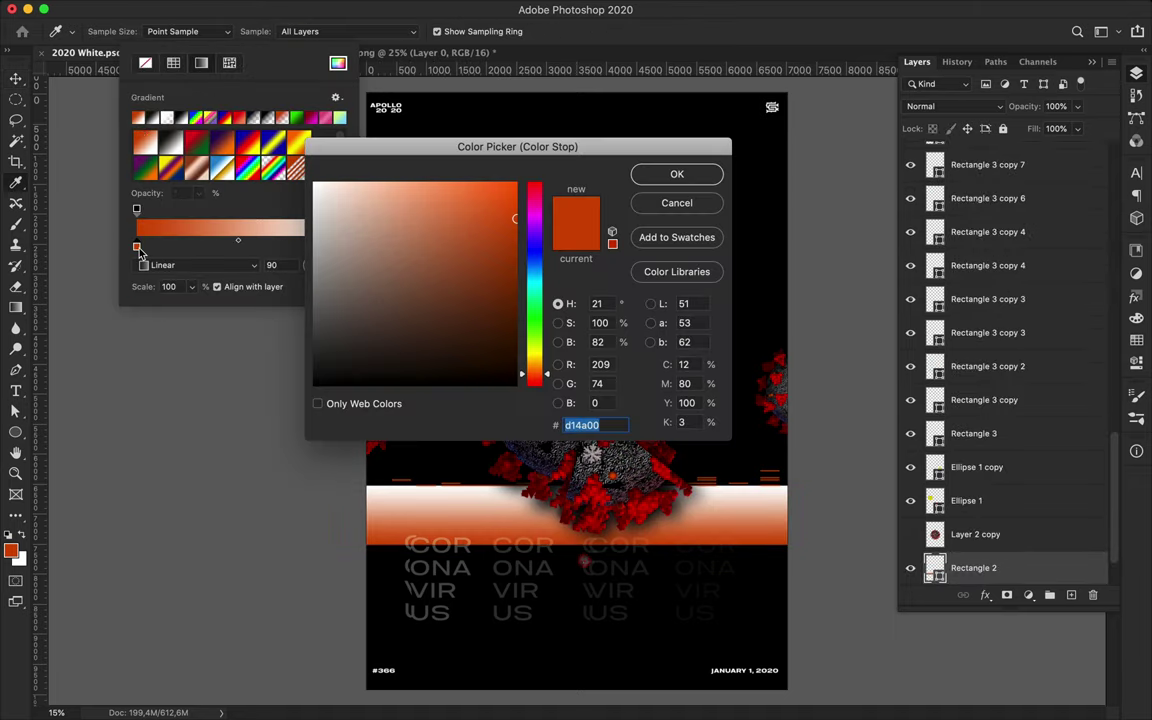
Set the band gradient's colour stops to red and black.
{"action": "left_click", "coordinate": [1136, 249]}
{"action": "left_click", "coordinate": [941, 262]}
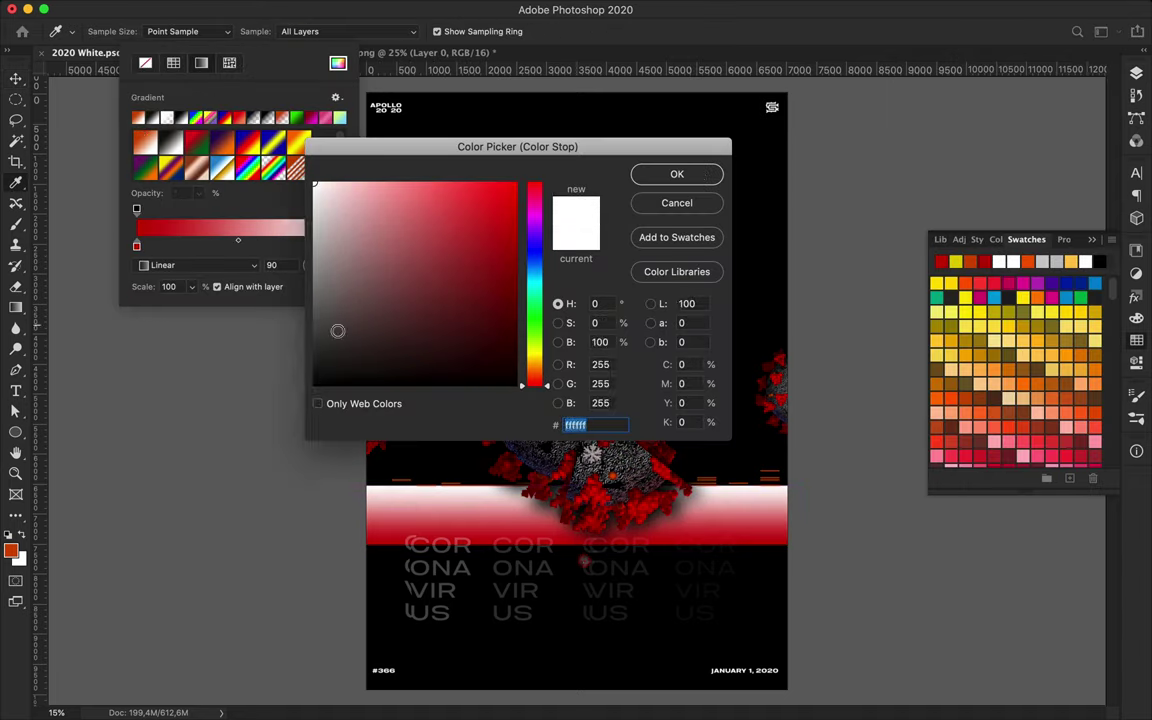
{"action": "left_click", "coordinate": [675, 175]}
Reverse the band's gradient so red sits on top.
{"action": "key", "text": "v"}
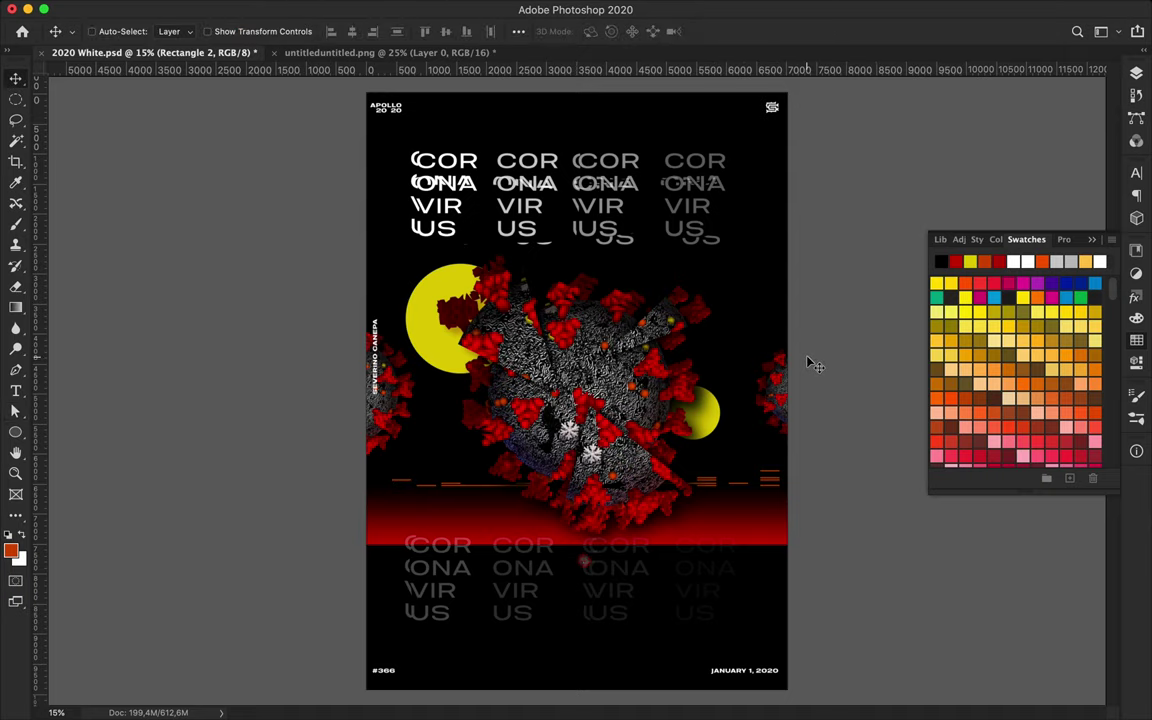
{"action": "key", "text": "a"}
{"action": "left_click", "coordinate": [237, 31]}
{"action": "left_click", "coordinate": [315, 272]}
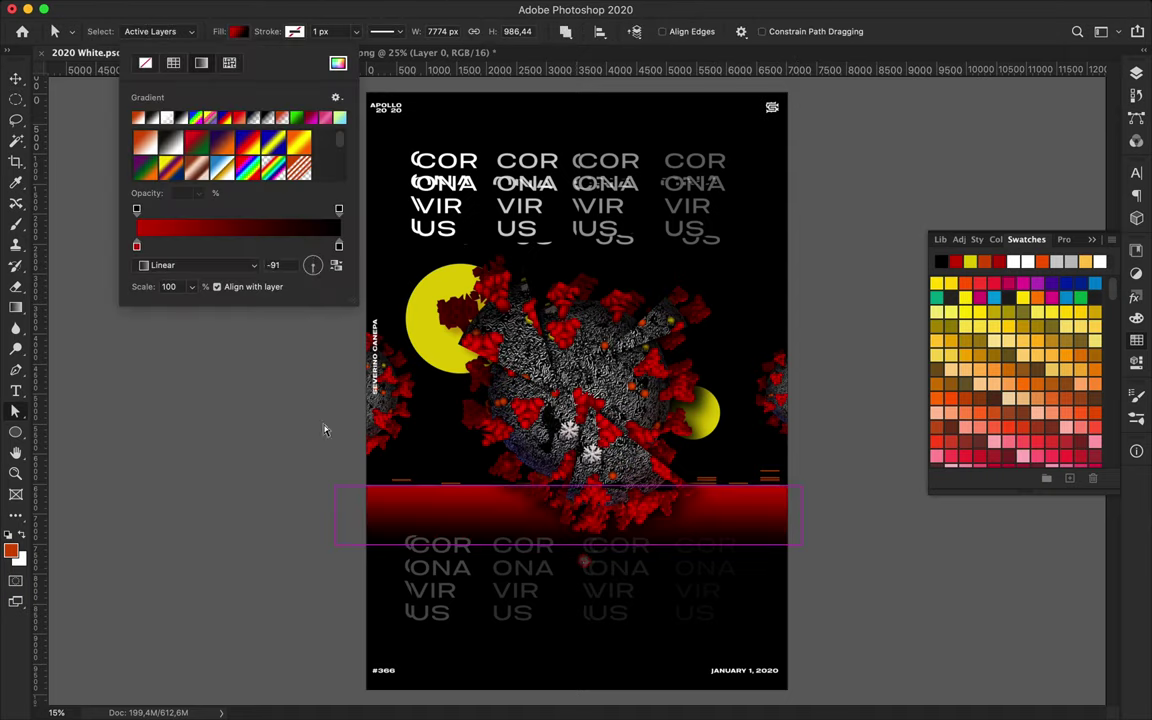
{"action": "left_click", "coordinate": [326, 432]}
{"action": "key", "text": "v"}
{"action": "key", "text": "a"}
{"action": "left_click", "coordinate": [237, 31]}
{"action": "left_click", "coordinate": [311, 268]}
{"action": "left_click", "coordinate": [297, 365]}
Change the band's gradient style to Reflected at 140% scale.
{"action": "left_click", "coordinate": [246, 32]}
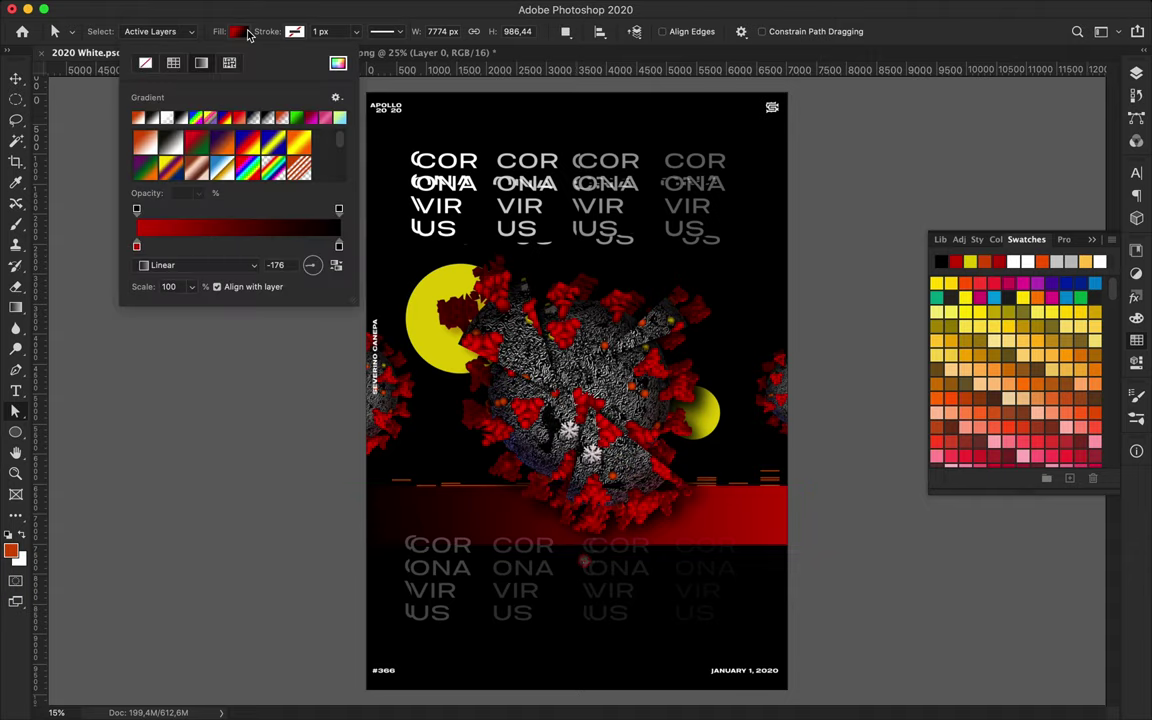
{"action": "left_click", "coordinate": [200, 265]}
{"action": "left_click", "coordinate": [236, 306]}
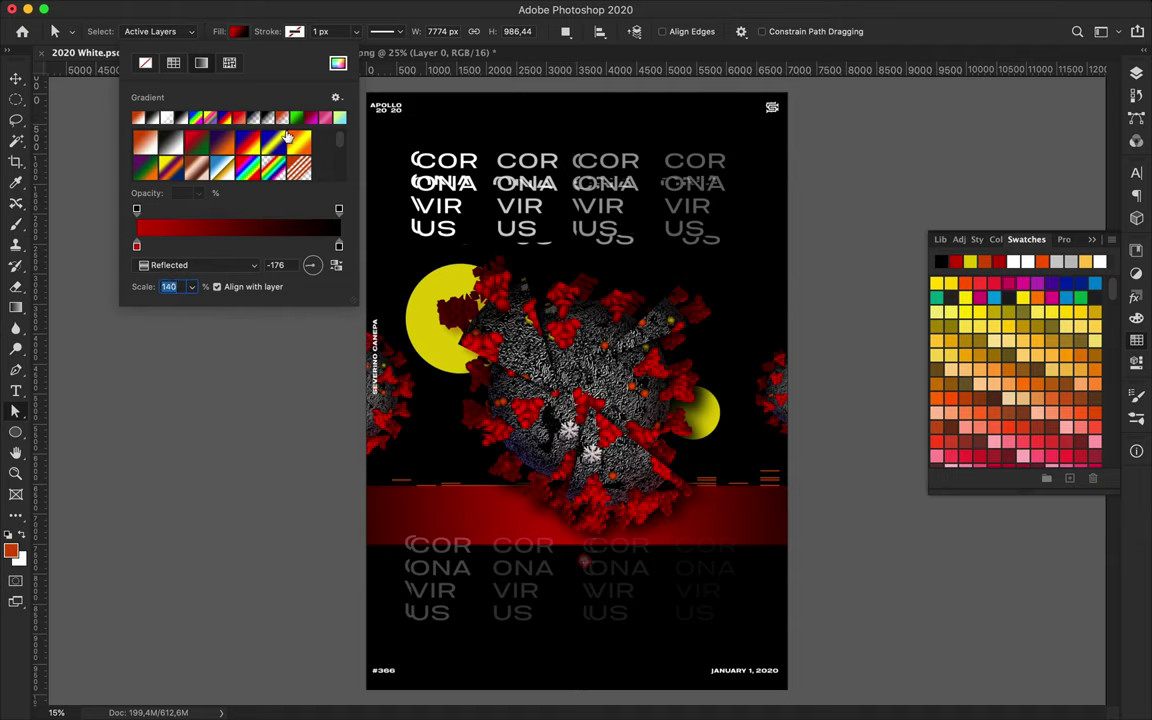
{"action": "key", "text": "Return"}
{"action": "key", "text": "v"}
{"action": "left_click", "coordinate": [520, 513]}
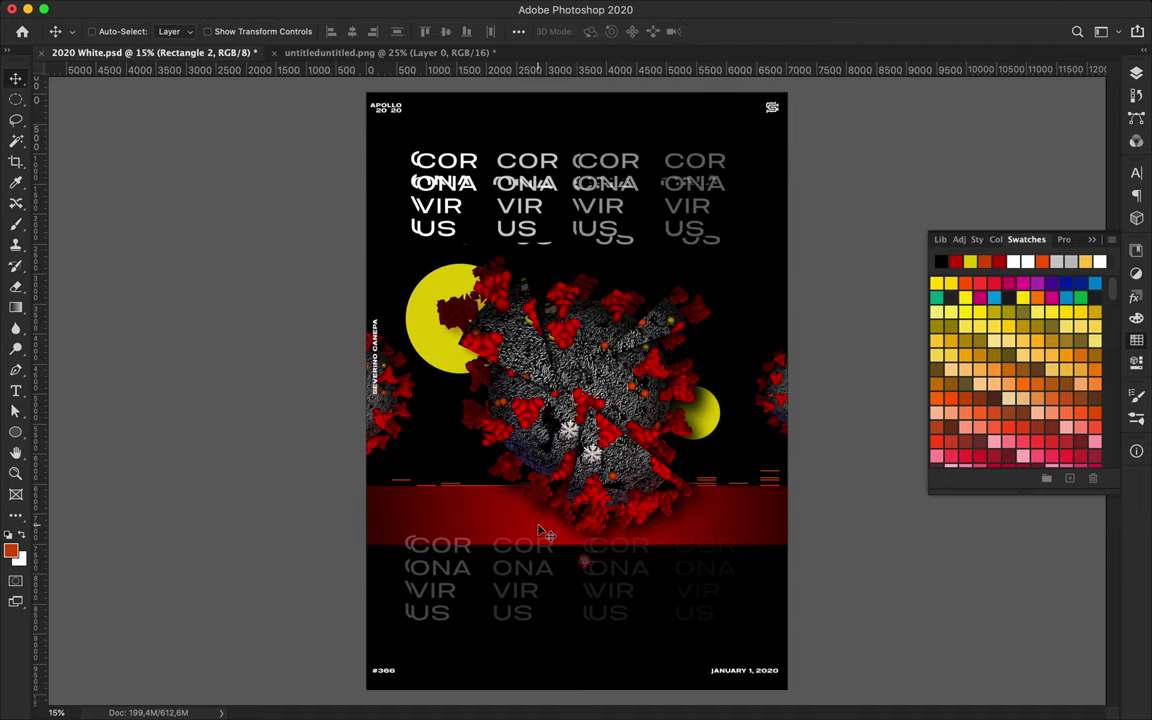
{"action": "scroll", "coordinate": [427, 330], "scroll_direction": "up", "scroll_amount": 1}
{"action": "scroll", "coordinate": [427, 330], "scroll_direction": "down", "scroll_amount": 3}
{"action": "scroll", "coordinate": [427, 330], "scroll_direction": "up", "scroll_amount": 3}
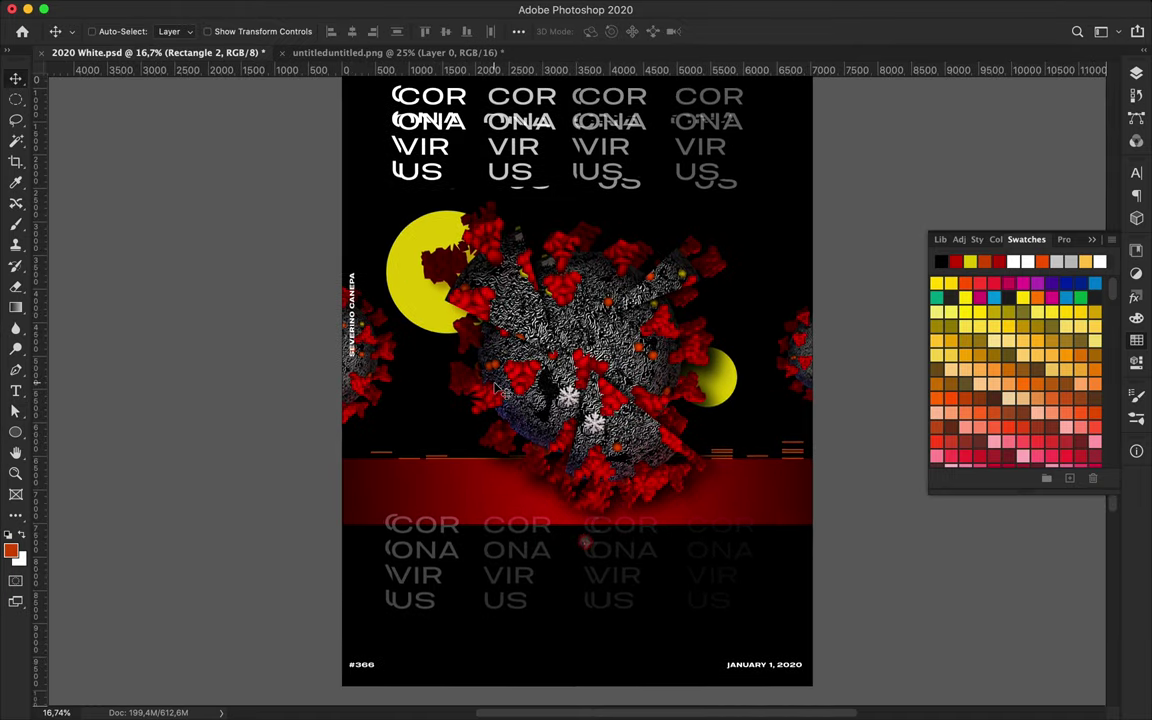
{"action": "scroll", "coordinate": [427, 330], "scroll_direction": "down", "scroll_amount": 1}
Draw a large circle over the virus with no fill and a yellow outline.
{"action": "key", "text": "u"}
{"action": "left_click_drag", "start_coordinate": [366, 168], "coordinate": [765, 567]}
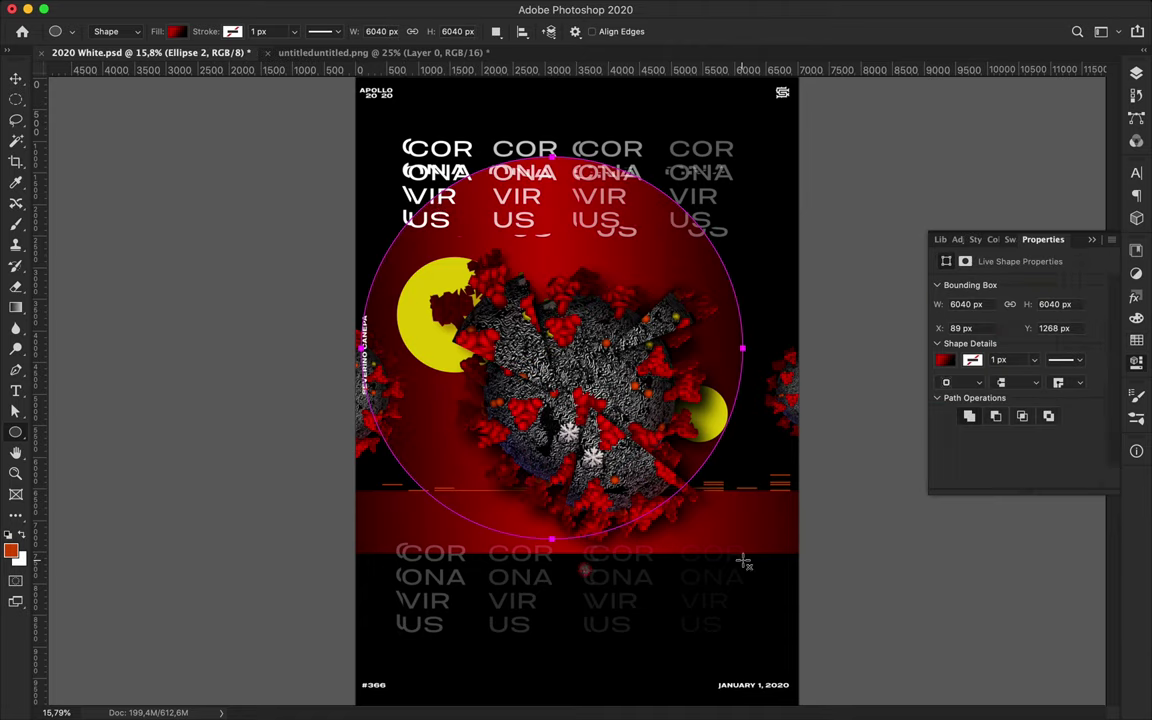
{"action": "key", "text": "v"}
{"action": "scroll", "coordinate": [547, 270], "scroll_direction": "up", "scroll_amount": 1}
{"action": "scroll", "coordinate": [547, 260], "scroll_direction": "down", "scroll_amount": 2}
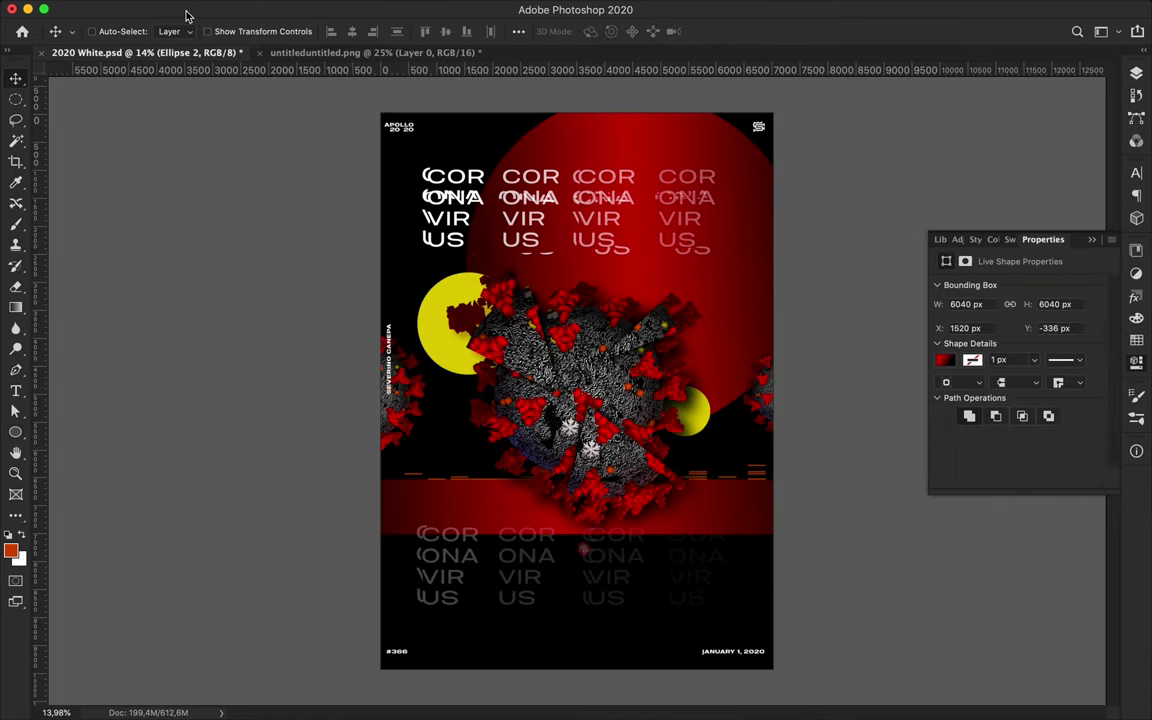
{"action": "key", "text": "a"}
{"action": "left_click", "coordinate": [238, 31]}
{"action": "left_click", "coordinate": [150, 62]}
{"action": "left_click", "coordinate": [293, 31]}
{"action": "key", "text": "Escape"}
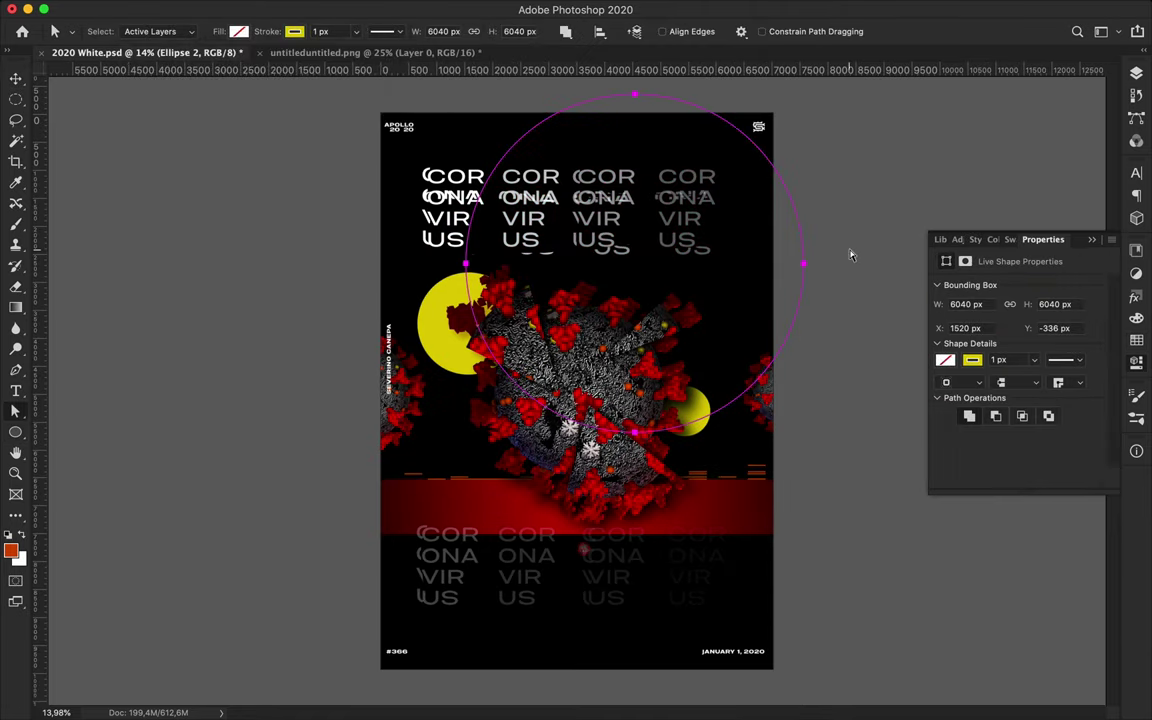
Enlarge the yellow circle outline to about 7055 px.
{"action": "scroll", "coordinate": [765, 225], "scroll_direction": "up", "scroll_amount": 3}
{"action": "scroll", "coordinate": [779, 213], "scroll_direction": "up", "scroll_amount": 2}
{"action": "scroll", "coordinate": [779, 213], "scroll_direction": "down", "scroll_amount": 1}
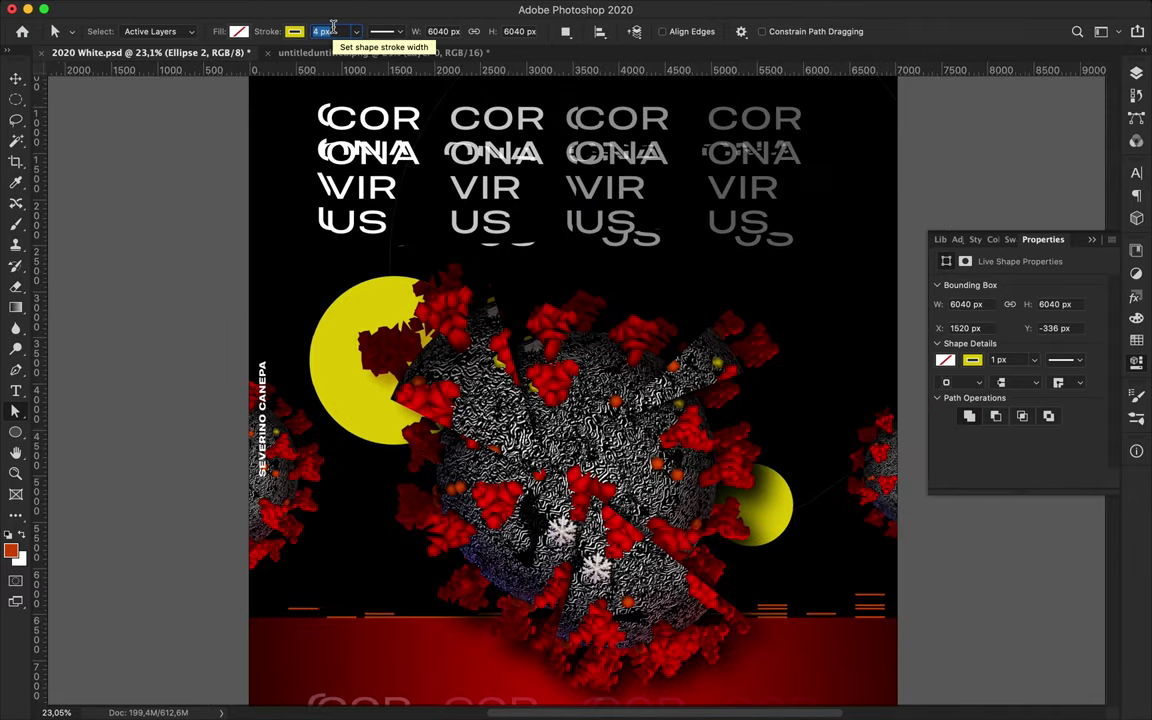
{"action": "scroll", "coordinate": [130, 465], "scroll_direction": "down", "scroll_amount": 2}
{"action": "key", "text": "ctrl+t"}
{"action": "left_click_drag", "start_coordinate": [795, 350], "coordinate": [815, 265]}
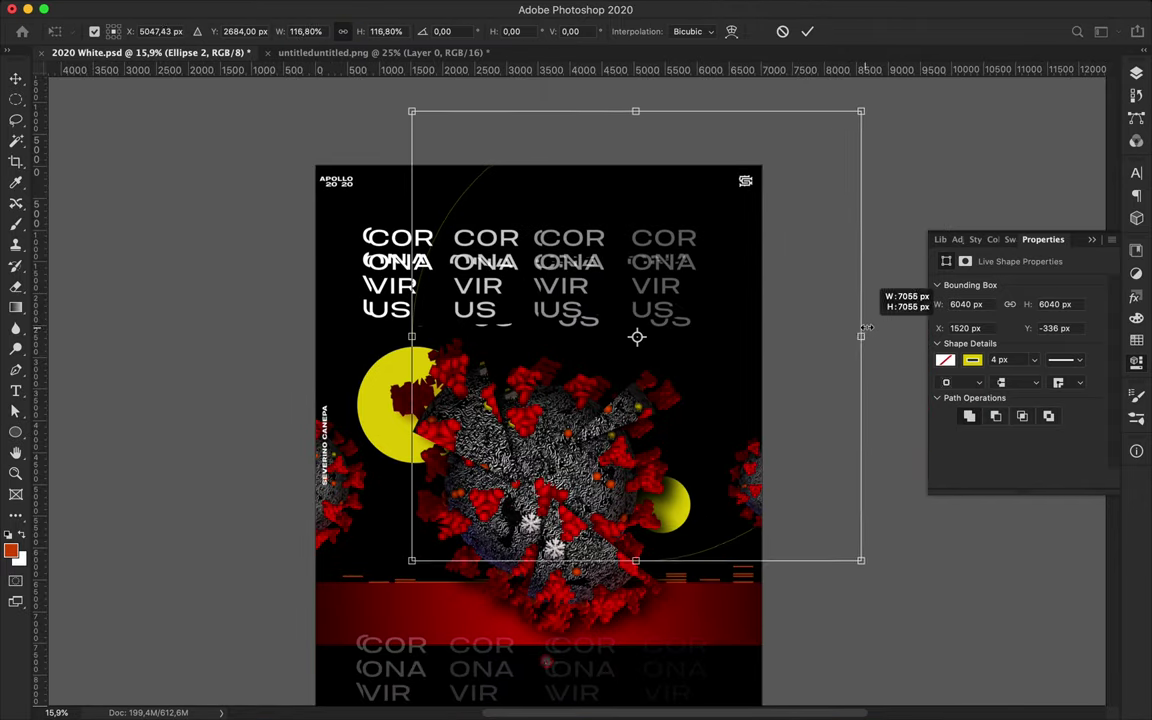
{"action": "key", "text": "Return"}
{"action": "scroll", "coordinate": [540, 370], "scroll_direction": "up", "scroll_amount": 3}
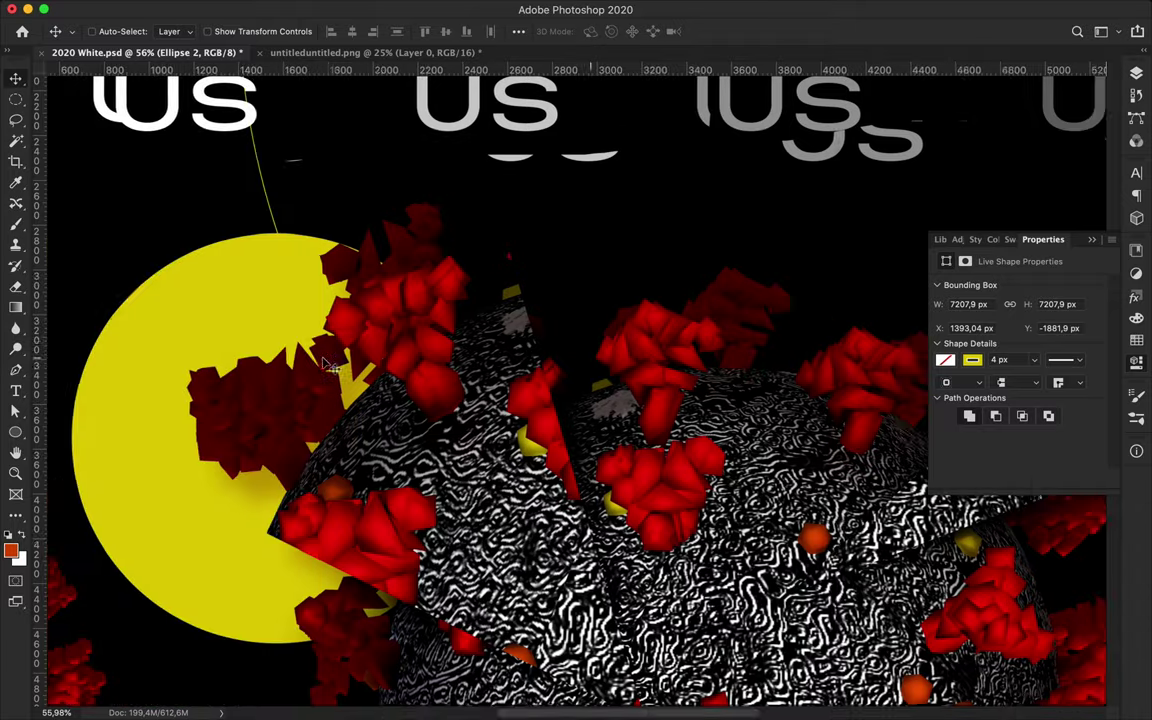
Erase the small stray mark above the left yellow circle.
{"action": "left_click", "coordinate": [620, 300]}
{"action": "scroll", "coordinate": [633, 278], "scroll_direction": "down", "scroll_amount": 1}
{"action": "key", "text": "e"}
{"action": "left_click", "coordinate": [456, 300]}
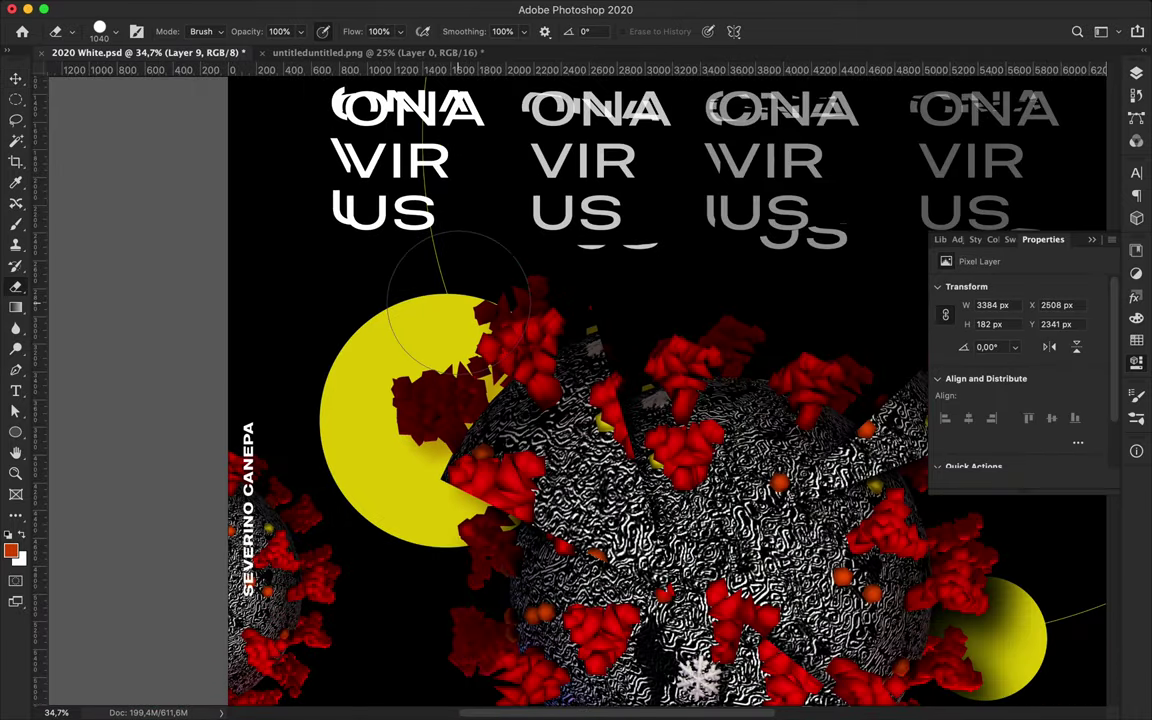
{"action": "scroll", "coordinate": [668, 295], "scroll_direction": "down", "scroll_amount": 2}
{"action": "key", "text": "v"}
{"action": "scroll", "coordinate": [670, 310], "scroll_direction": "down", "scroll_amount": 3}
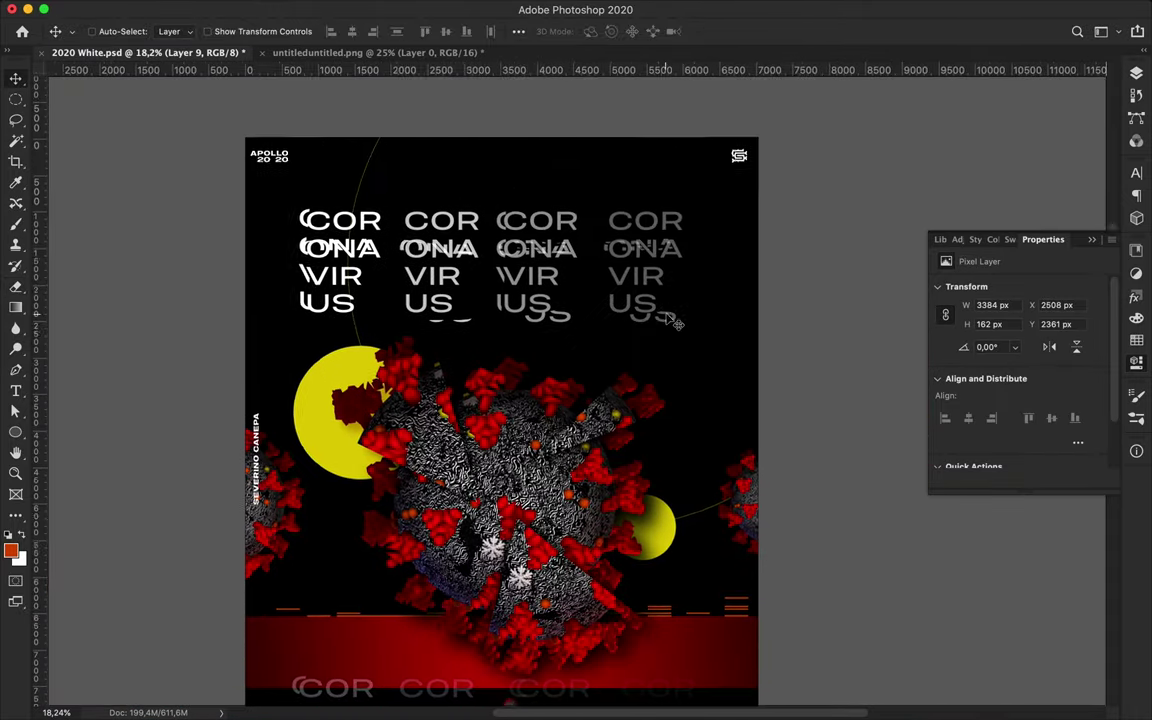
{"action": "scroll", "coordinate": [672, 320], "scroll_direction": "up", "scroll_amount": 1}
{"action": "scroll", "coordinate": [672, 322], "scroll_direction": "down", "scroll_amount": 2}
{"action": "scroll", "coordinate": [672, 322], "scroll_direction": "left", "scroll_amount": 2}
Draw a circle over the lower-left text with an 11 pt yellow outline.
{"action": "key", "text": "u"}
{"action": "left_click_drag", "start_coordinate": [373, 400], "coordinate": [548, 573]}
{"action": "left_click", "coordinate": [288, 29]}
{"action": "left_click", "coordinate": [138, 117]}
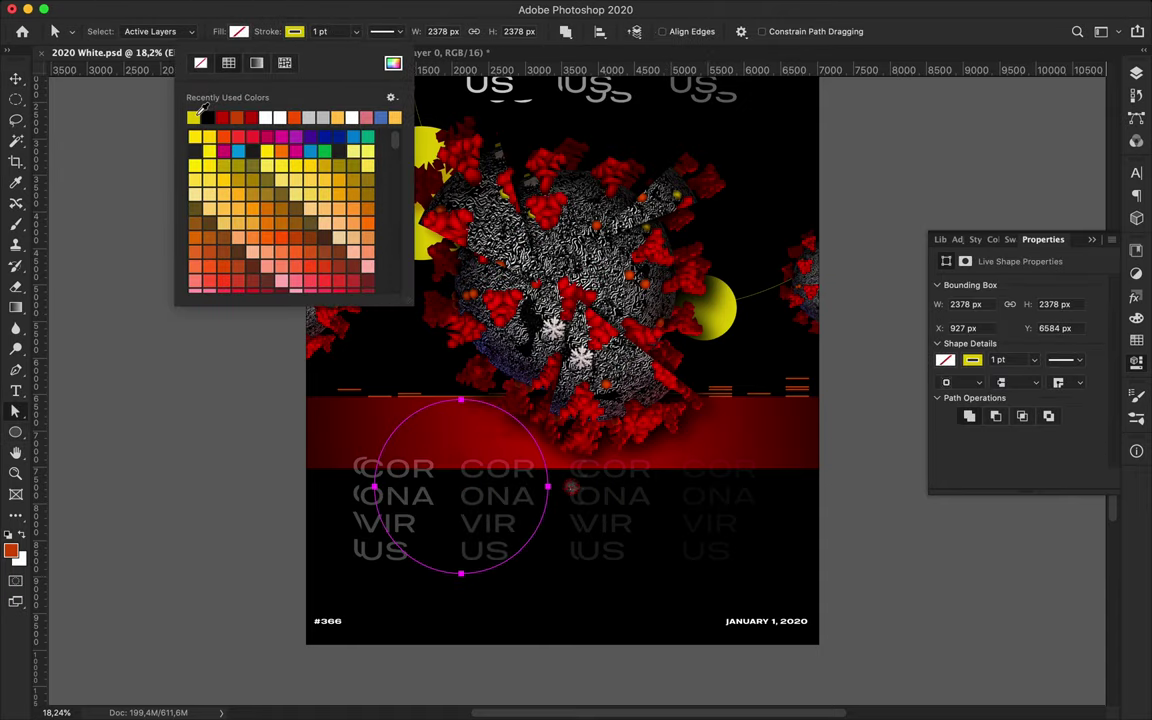
{"action": "left_click", "coordinate": [533, 453]}
{"action": "type", "text": "11"}
{"action": "key", "text": "Return"}
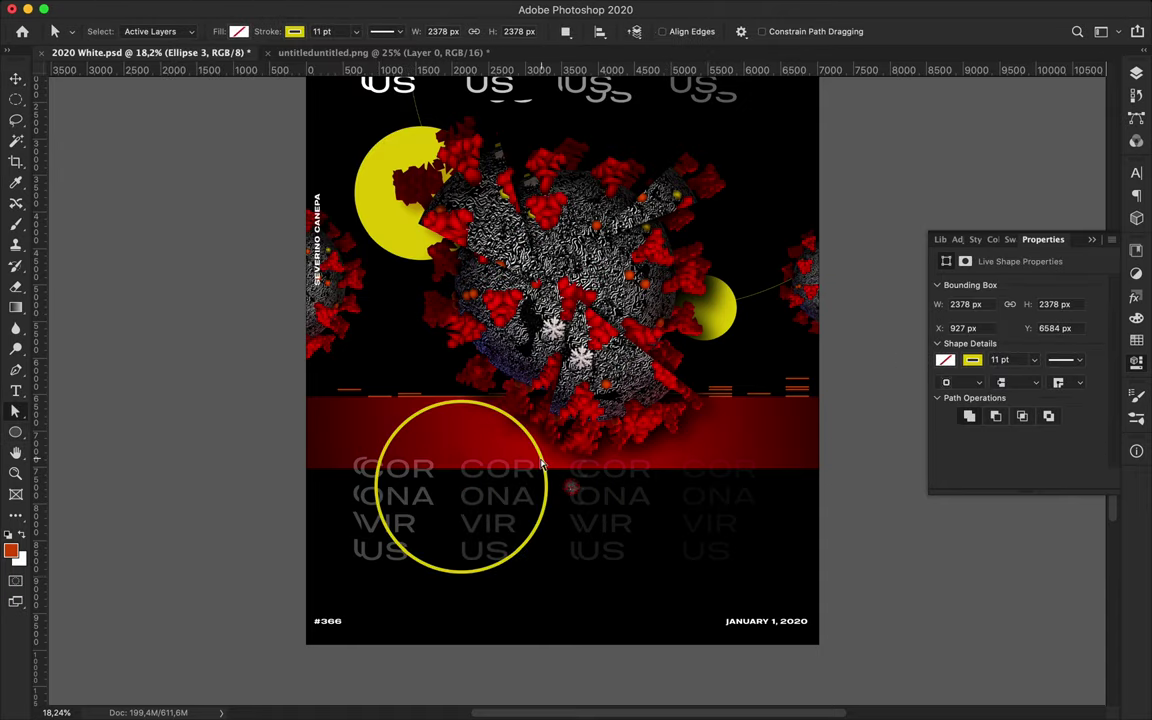
Delete two arcs of the circle and move the yellow arc to the virus centre.
{"action": "key", "text": "BackSpace"}
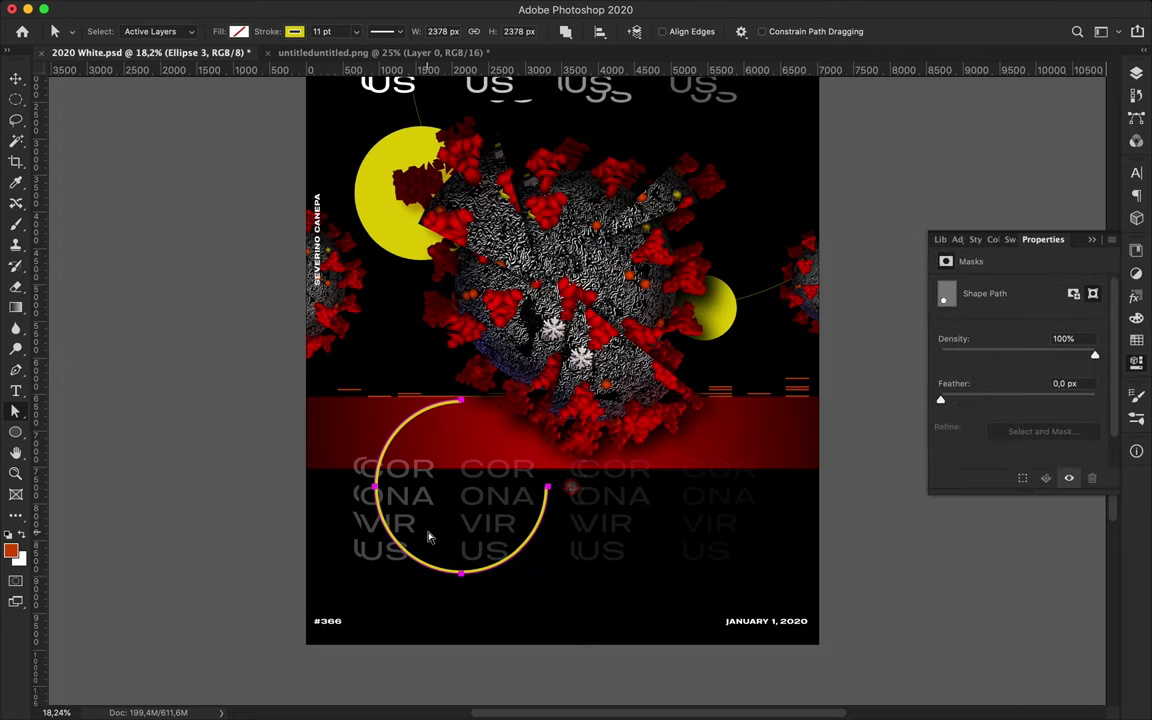
{"action": "key", "text": "BackSpace"}
{"action": "key", "text": "v"}
{"action": "left_click_drag", "start_coordinate": [519, 563], "coordinate": [611, 363]}
Move the Ellipse 3 ring below Layer 6 in the layer stack.
{"action": "key", "text": "F7"}
{"action": "left_click_drag", "start_coordinate": [1008, 153], "coordinate": [984, 377]}
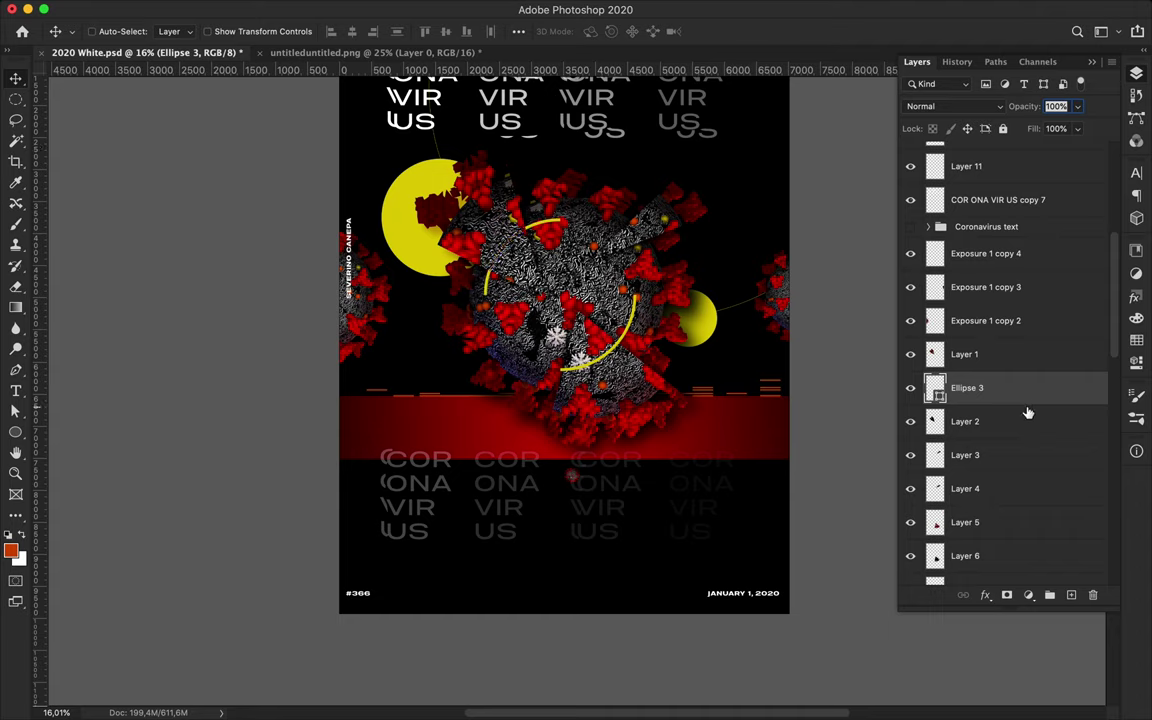
{"action": "scroll", "coordinate": [575, 350], "scroll_direction": "down", "scroll_amount": 2}
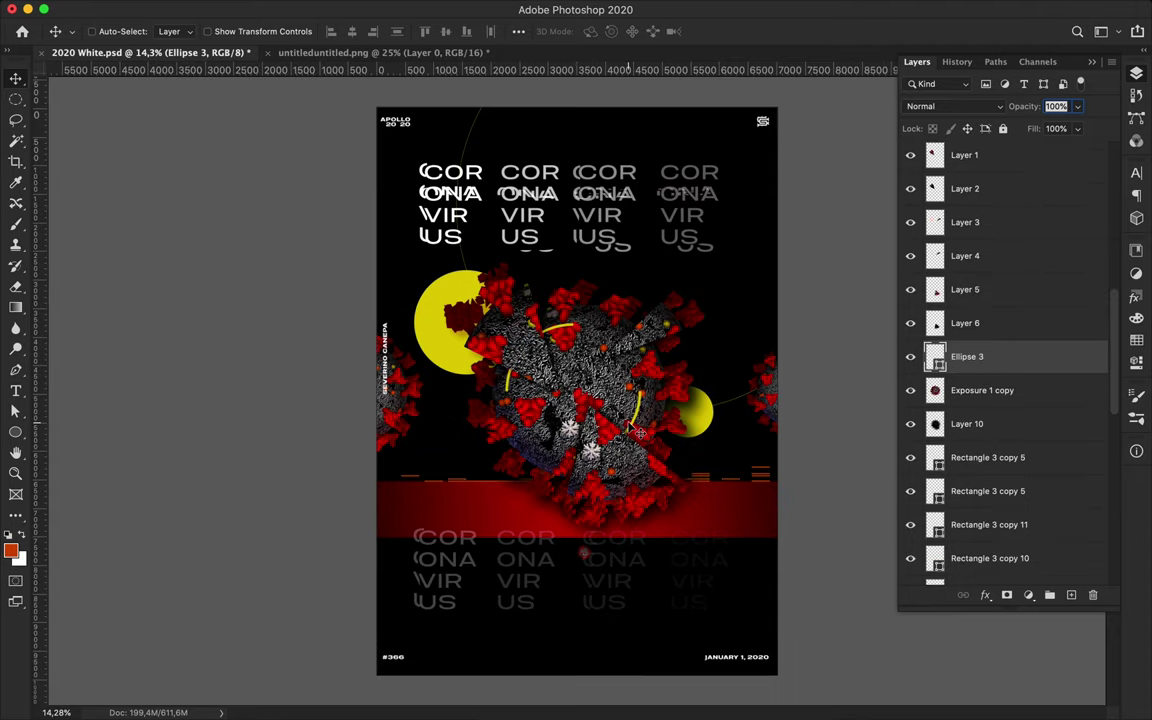
{"action": "scroll", "coordinate": [575, 350], "scroll_direction": "up", "scroll_amount": 2}
Duplicate the Ellipse 3 ring, rotating the copy about 85° and sizing it around the virus.
{"action": "key", "text": "ctrl+j"}
{"action": "key", "text": "ctrl+t"}
{"action": "mouse_move", "coordinate": [652, 287]}
{"action": "left_mouse_down"}
{"action": "mouse_move", "coordinate": [705, 170]}
{"action": "mouse_move", "coordinate": [660, 345]}
{"action": "mouse_move", "coordinate": [666, 314]}
{"action": "left_mouse_up"}
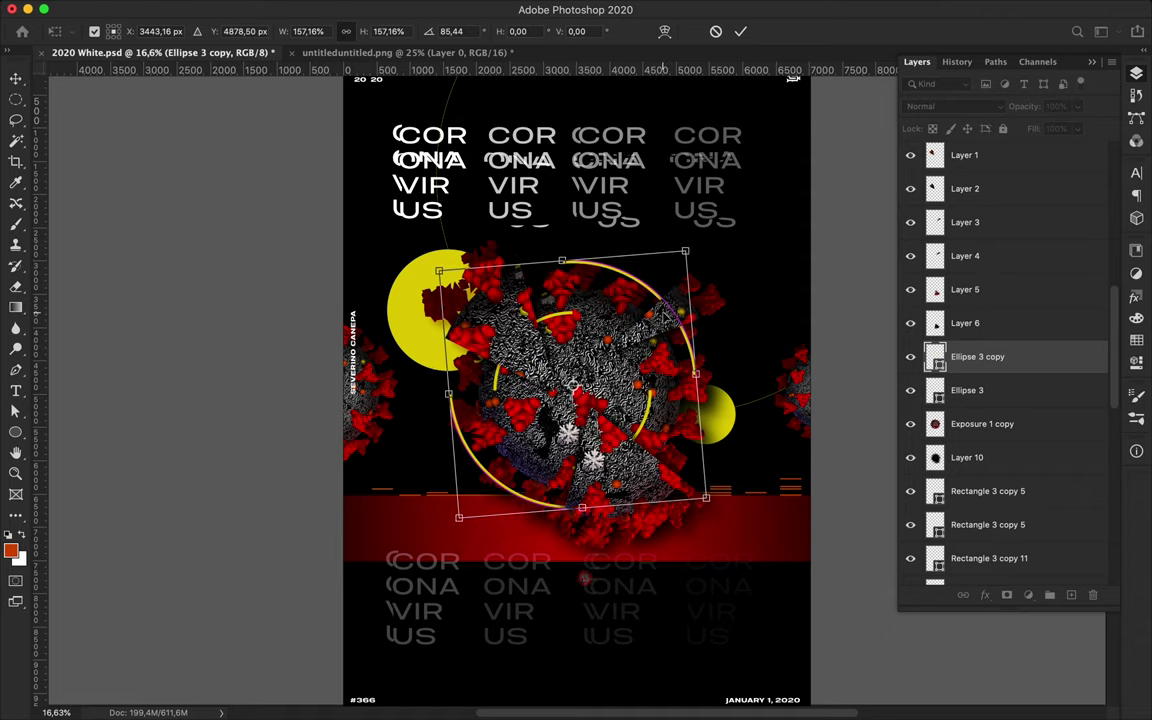
{"action": "left_click_drag", "start_coordinate": [459, 519], "coordinate": [487, 484]}
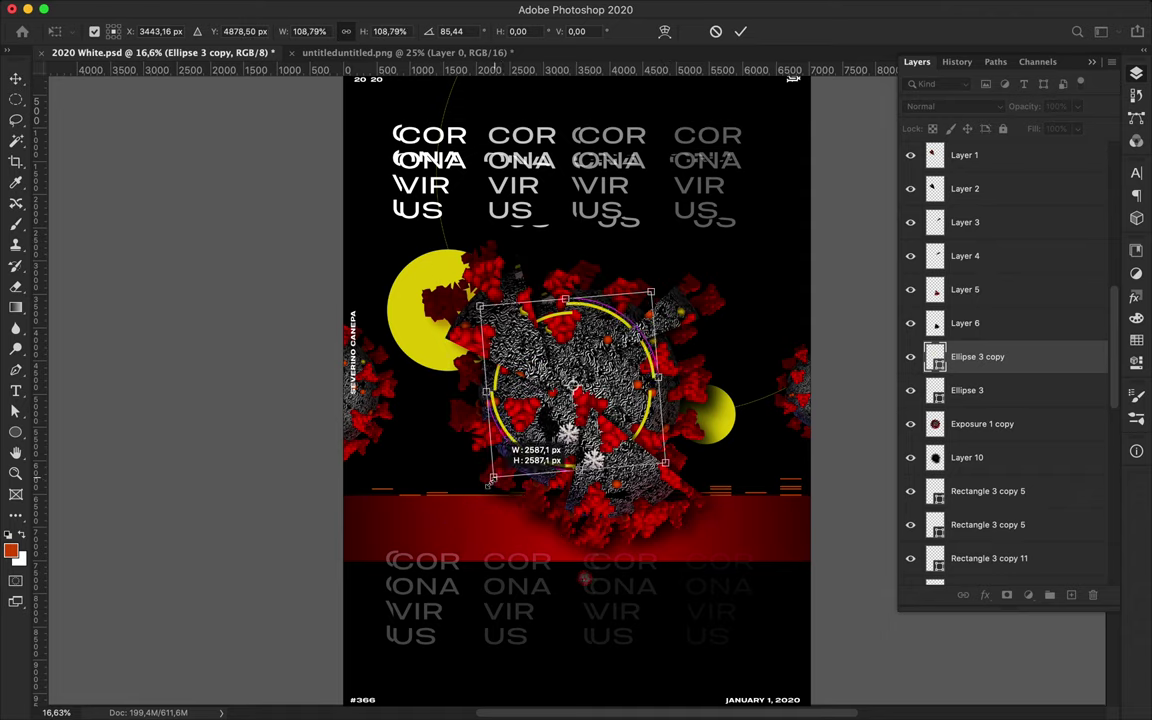
{"action": "key", "text": "Return"}
{"action": "key", "text": "a"}
{"action": "key", "text": "v"}
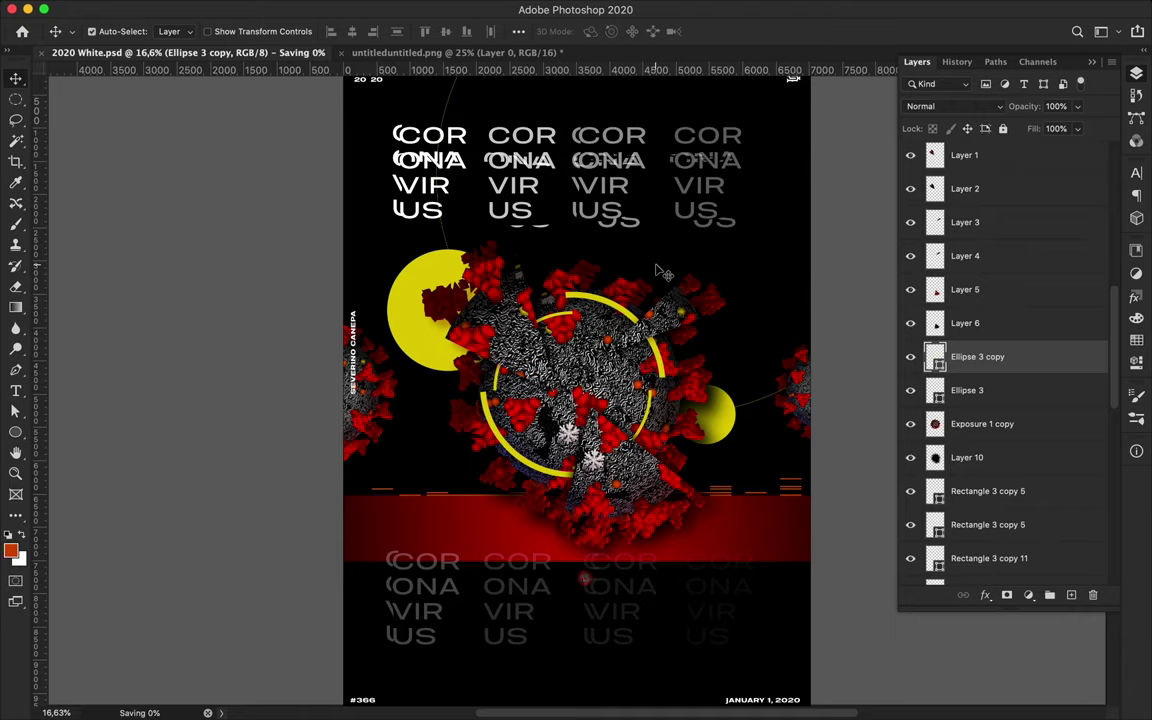
{"action": "scroll", "coordinate": [660, 270], "scroll_direction": "up", "scroll_amount": 5}
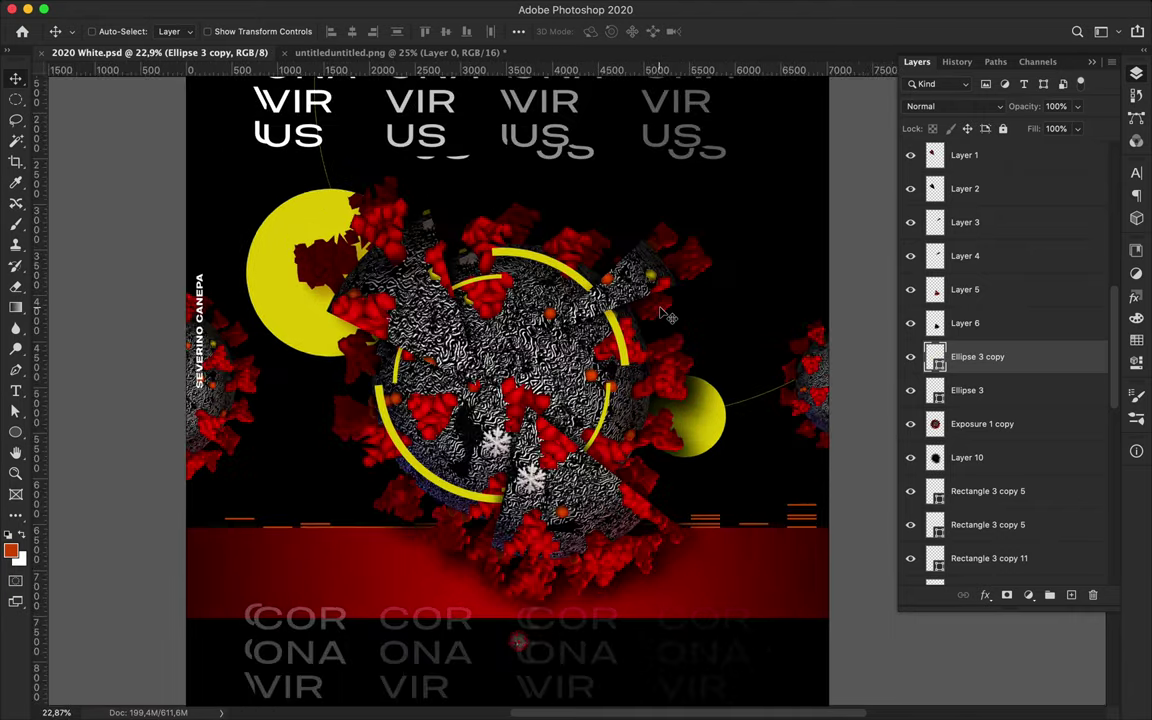
Apply a Wave distortion to the ring copy as a smart filter.
{"action": "scroll", "coordinate": [667, 316], "scroll_direction": "down", "scroll_amount": 1}
{"action": "left_click", "coordinate": [374, 8]}
{"action": "mouse_move", "coordinate": [390, 275]}
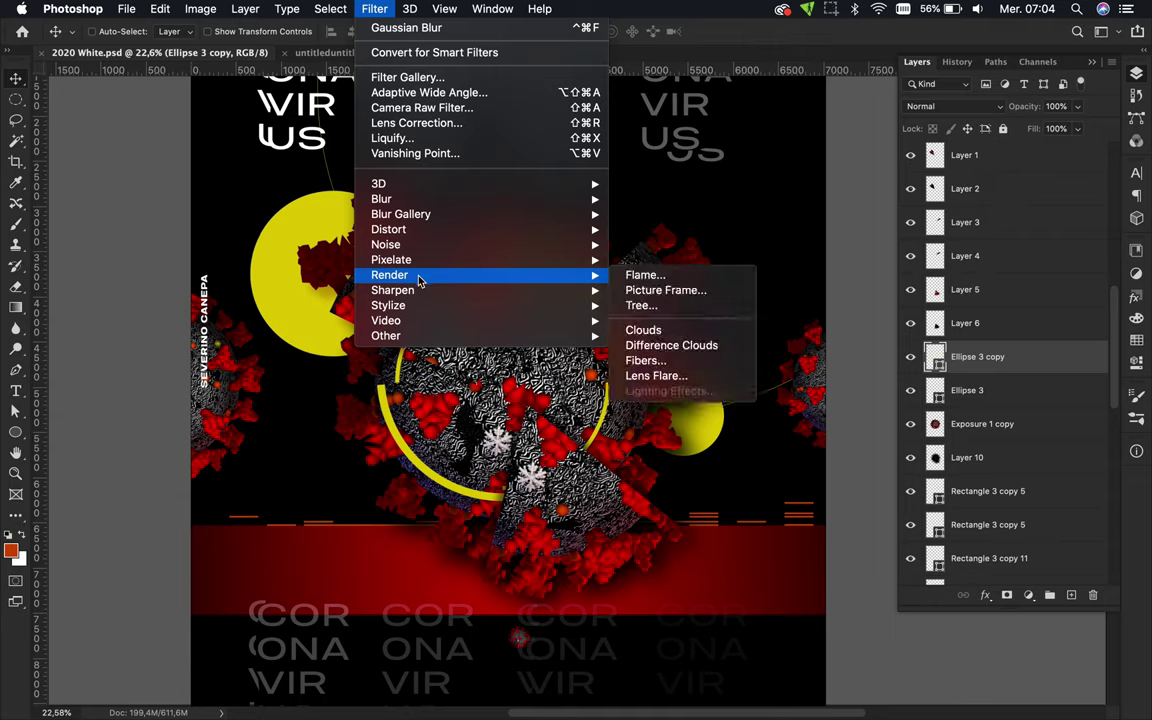
{"action": "left_click", "coordinate": [686, 335]}
{"action": "left_click", "coordinate": [660, 248]}
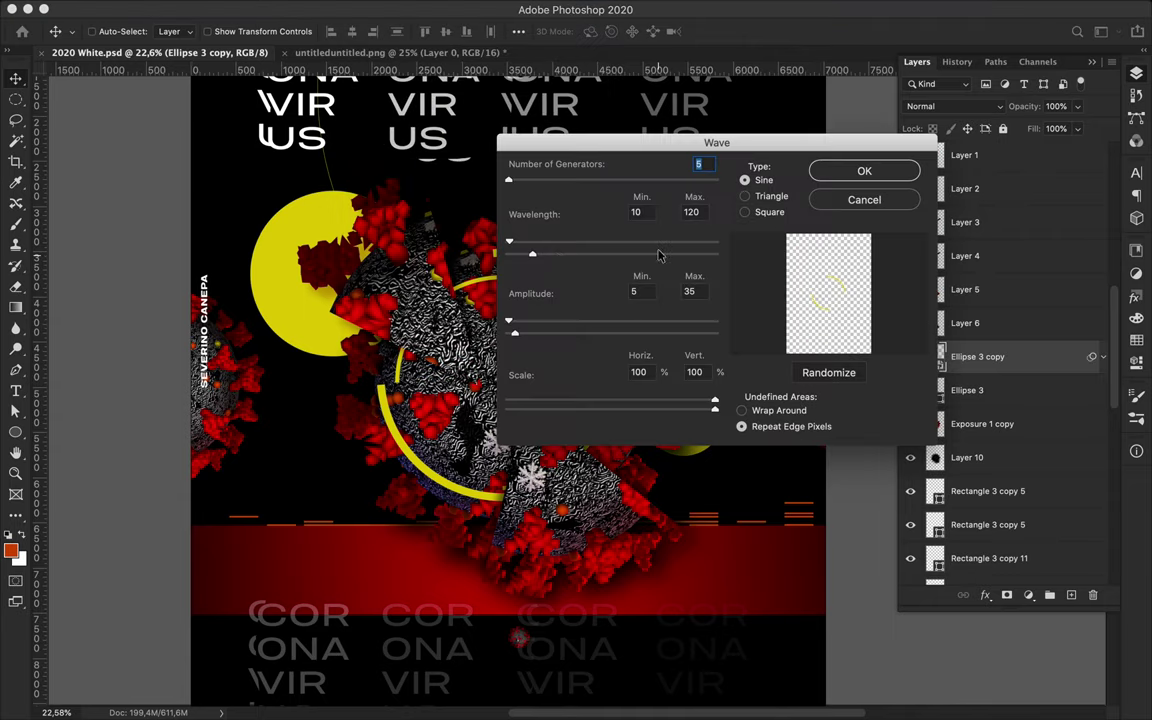
{"action": "left_click", "coordinate": [907, 170]}
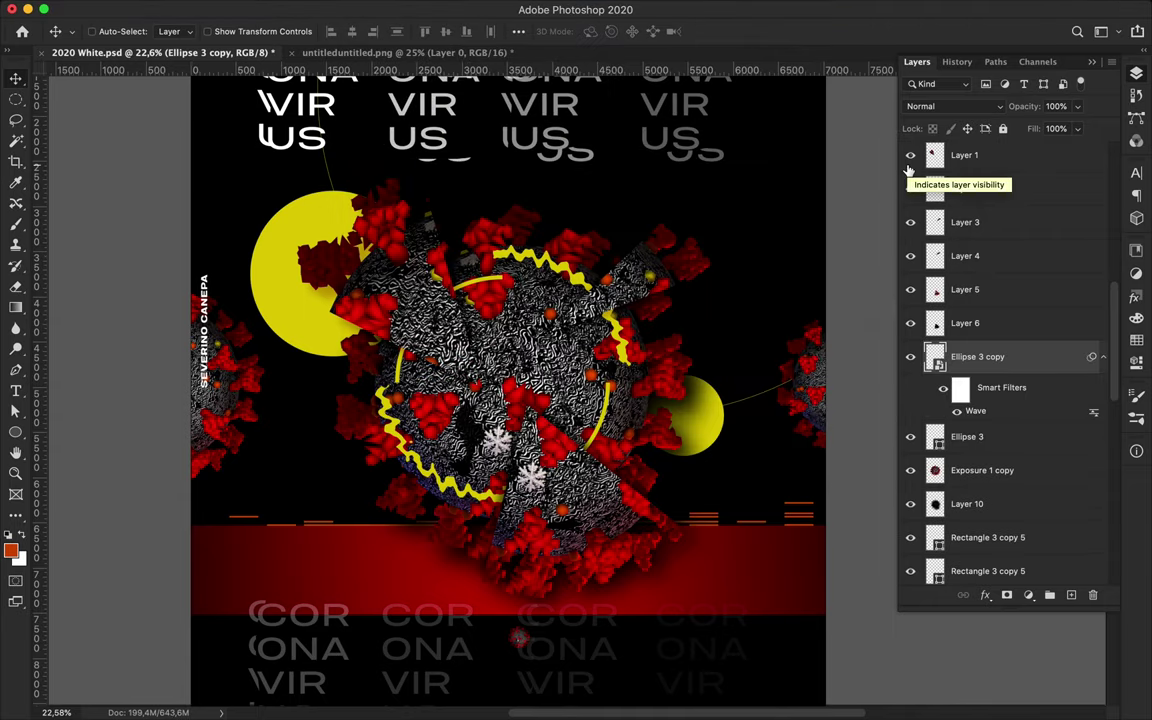
Undo the Wave distortion, restoring the smooth yellow ring.
{"action": "key", "text": "super+z"}
{"action": "scroll", "coordinate": [620, 216], "scroll_direction": "down", "scroll_amount": 5}
{"action": "scroll", "coordinate": [590, 284], "scroll_direction": "up", "scroll_amount": 1}
{"action": "scroll", "coordinate": [605, 310], "scroll_direction": "up", "scroll_amount": 3}
{"action": "scroll", "coordinate": [617, 316], "scroll_direction": "down", "scroll_amount": 2}
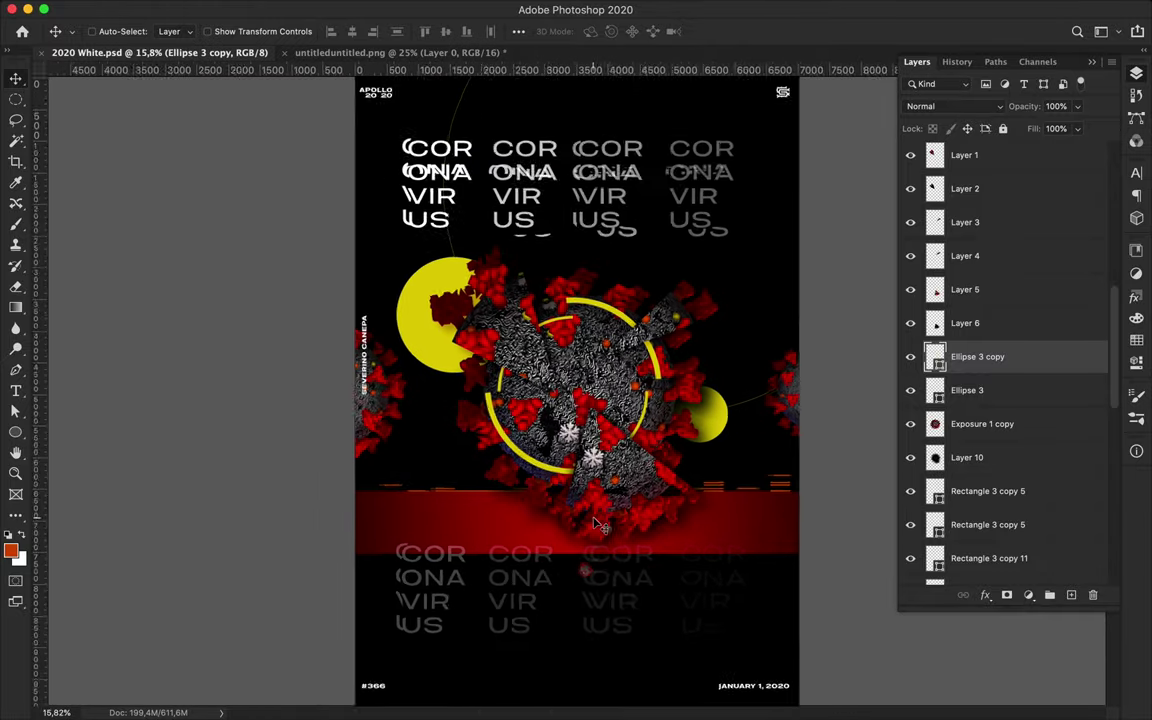
{"action": "scroll", "coordinate": [553, 327], "scroll_direction": "up", "scroll_amount": 1}
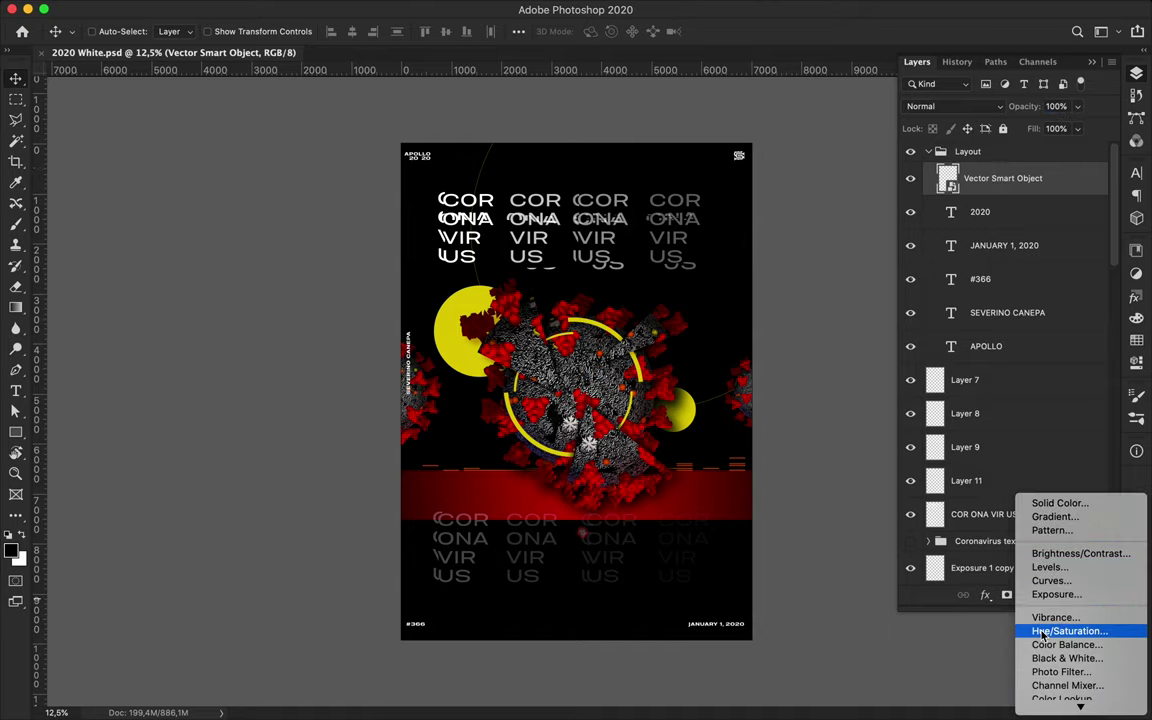
Add a Hue/Saturation adjustment layer with Hue -116, turning reds blue.
{"action": "left_click", "coordinate": [1042, 631]}
{"action": "left_click_drag", "start_coordinate": [1018, 347], "coordinate": [962, 349]}
{"action": "scroll", "coordinate": [575, 330], "scroll_direction": "up", "scroll_amount": 3}
Shrink the upper-left magenta circle and move it up-left.
{"action": "left_click", "coordinate": [1136, 73]}
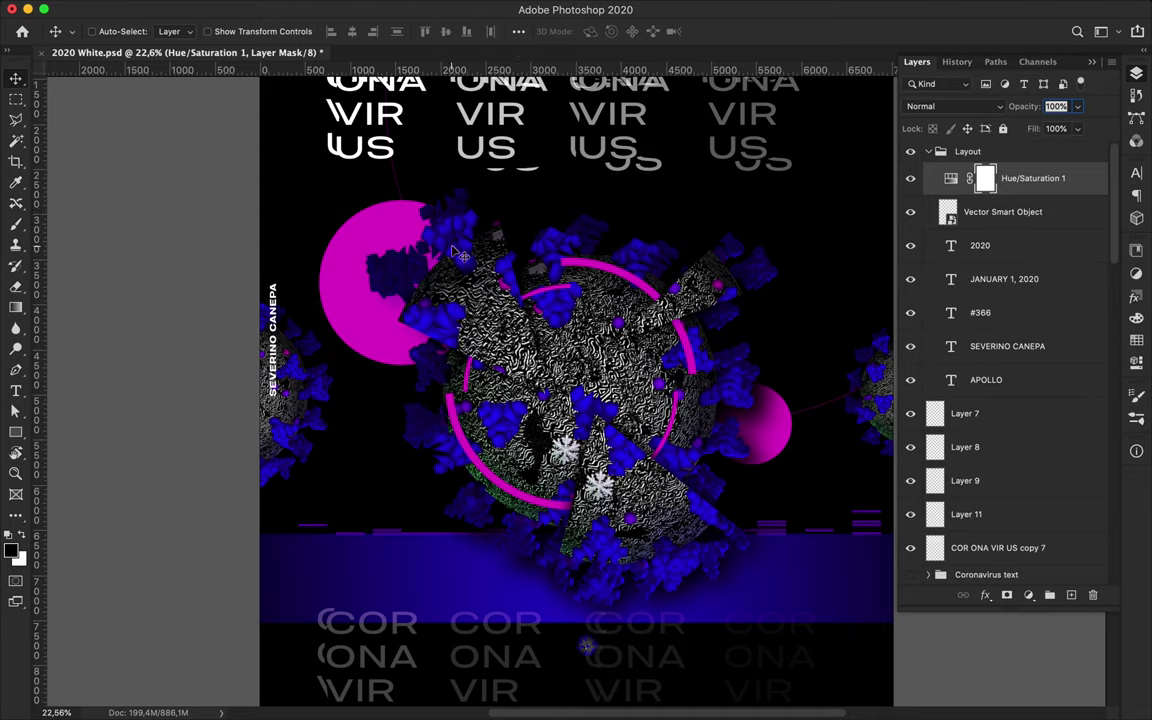
{"action": "left_click", "coordinate": [383, 234], "text": "ctrl"}
{"action": "key", "text": "ctrl+t"}
{"action": "left_click_drag", "start_coordinate": [316, 293], "coordinate": [360, 249]}
{"action": "key", "text": "Return"}
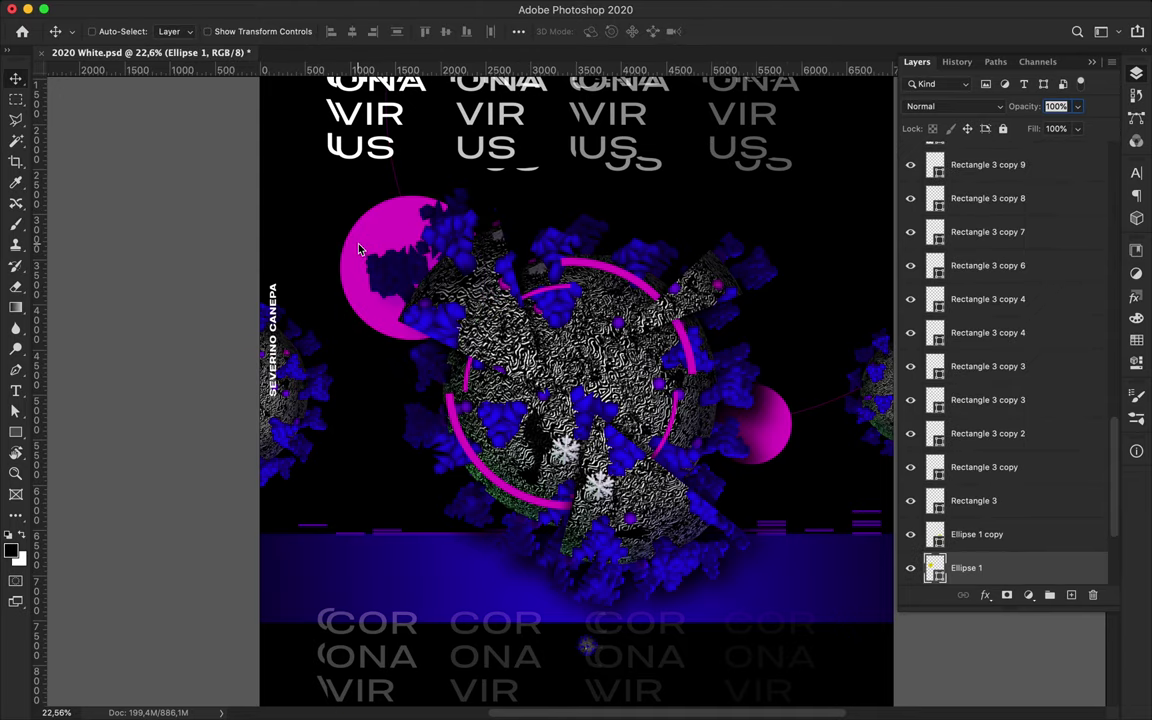
Switch to the Brush tool and browse the colour swatches.
{"action": "key", "text": "b"}
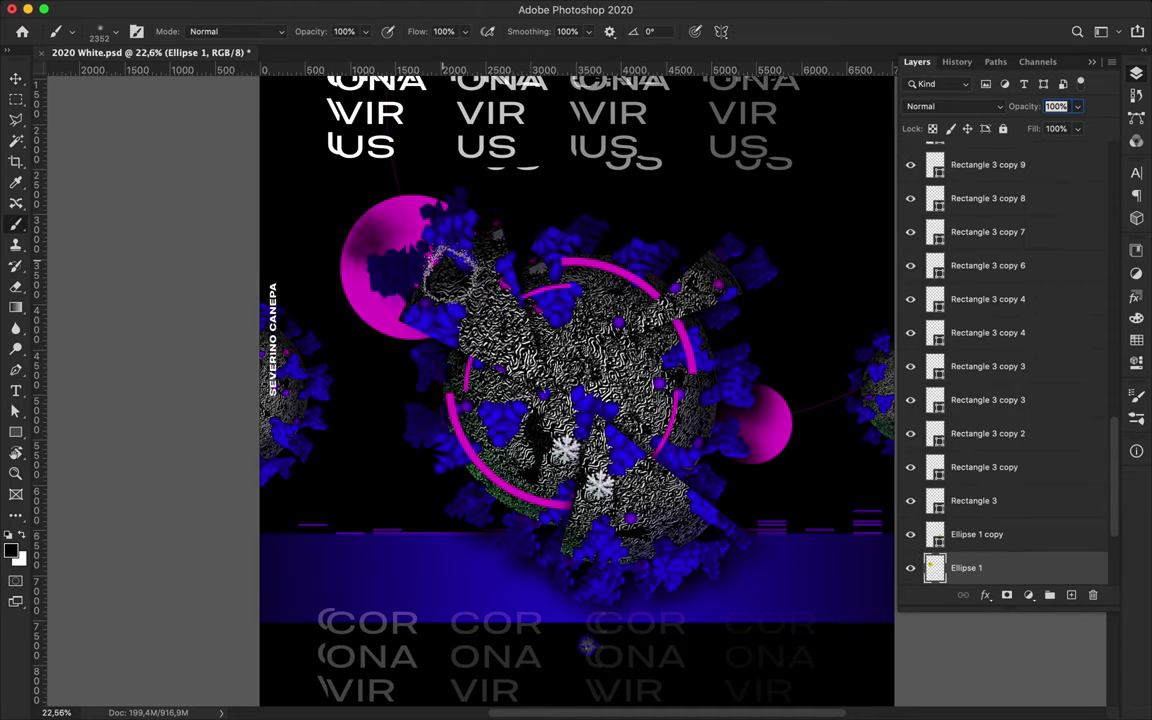
{"action": "left_click", "coordinate": [1136, 272]}
{"action": "left_click", "coordinate": [1136, 73]}
{"action": "left_click", "coordinate": [1136, 340]}
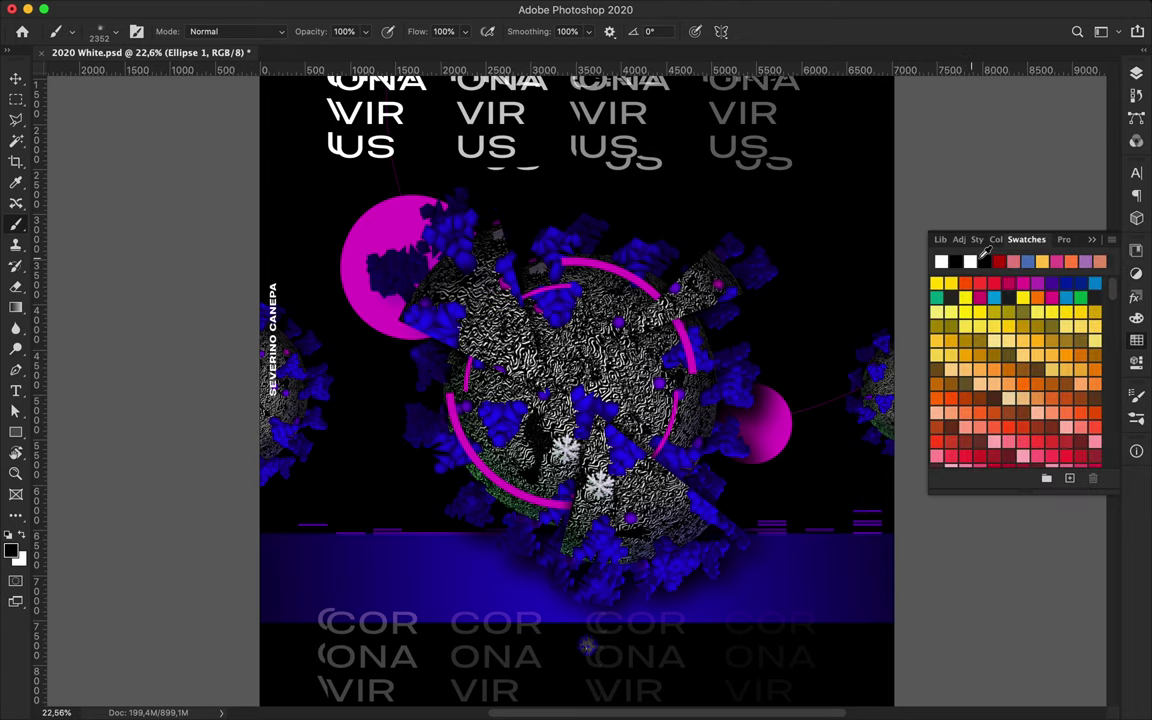
{"action": "key", "text": "v"}
{"action": "key", "text": "a"}
{"action": "key", "text": "b"}
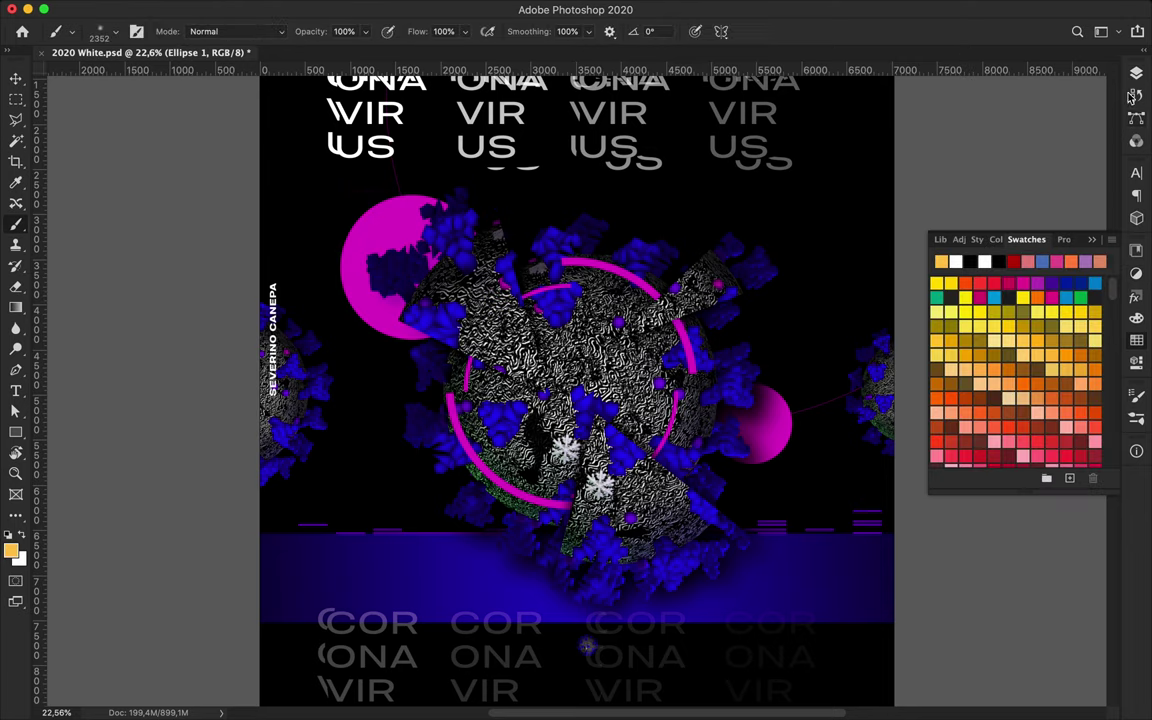
Sample the orange-red poster colour with the Eyedropper while Hue/Saturation is hidden.
{"action": "left_click_drag", "start_coordinate": [1123, 203], "coordinate": [979, 278]}
{"action": "left_click", "coordinate": [909, 179]}
{"action": "key", "text": "i"}
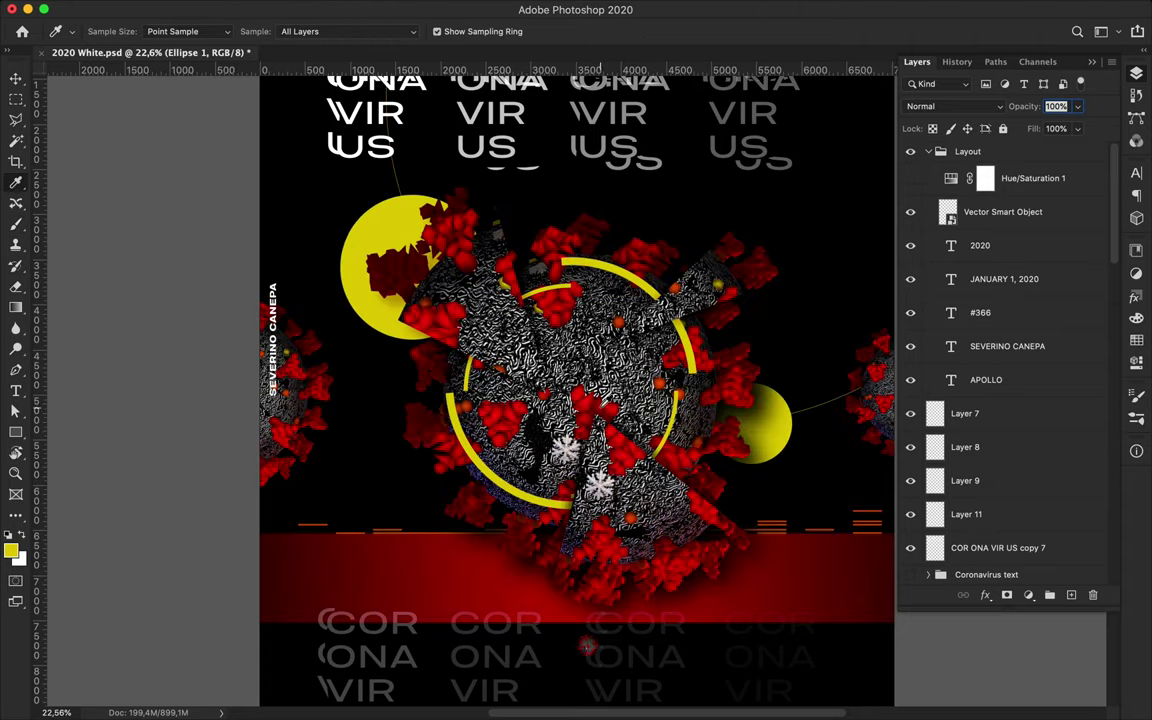
{"action": "left_click", "coordinate": [778, 523]}
{"action": "left_click", "coordinate": [910, 179]}
{"action": "key", "text": "b"}
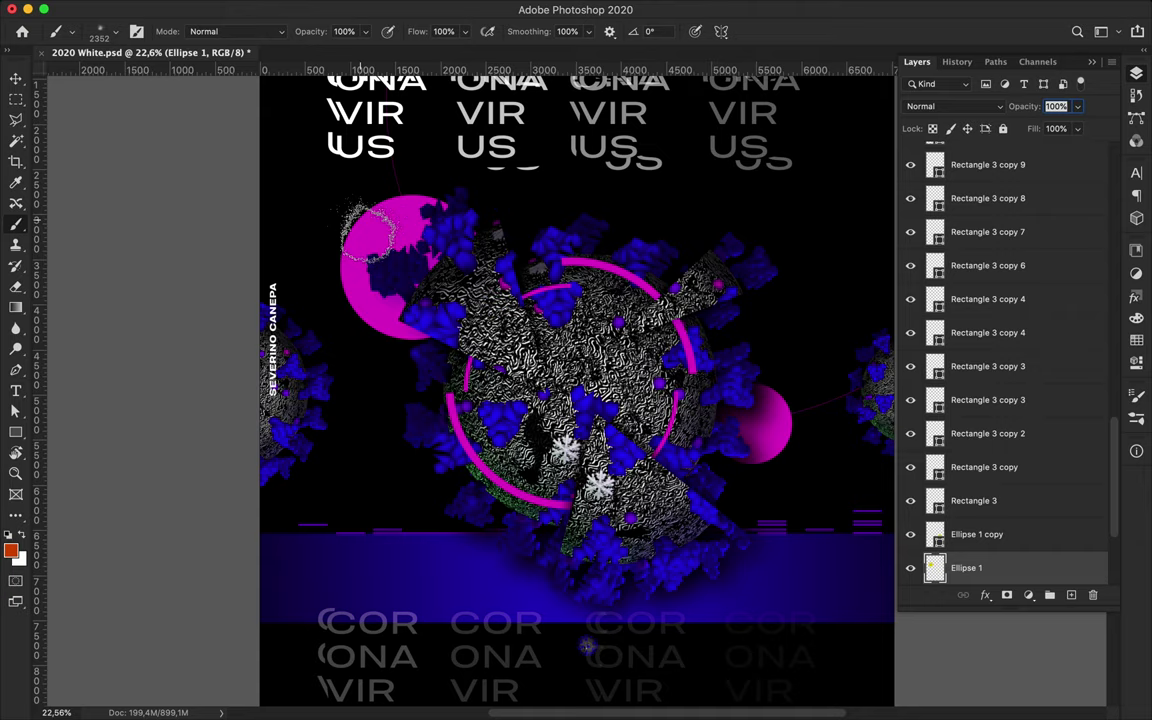
{"action": "left_click", "coordinate": [1136, 339]}
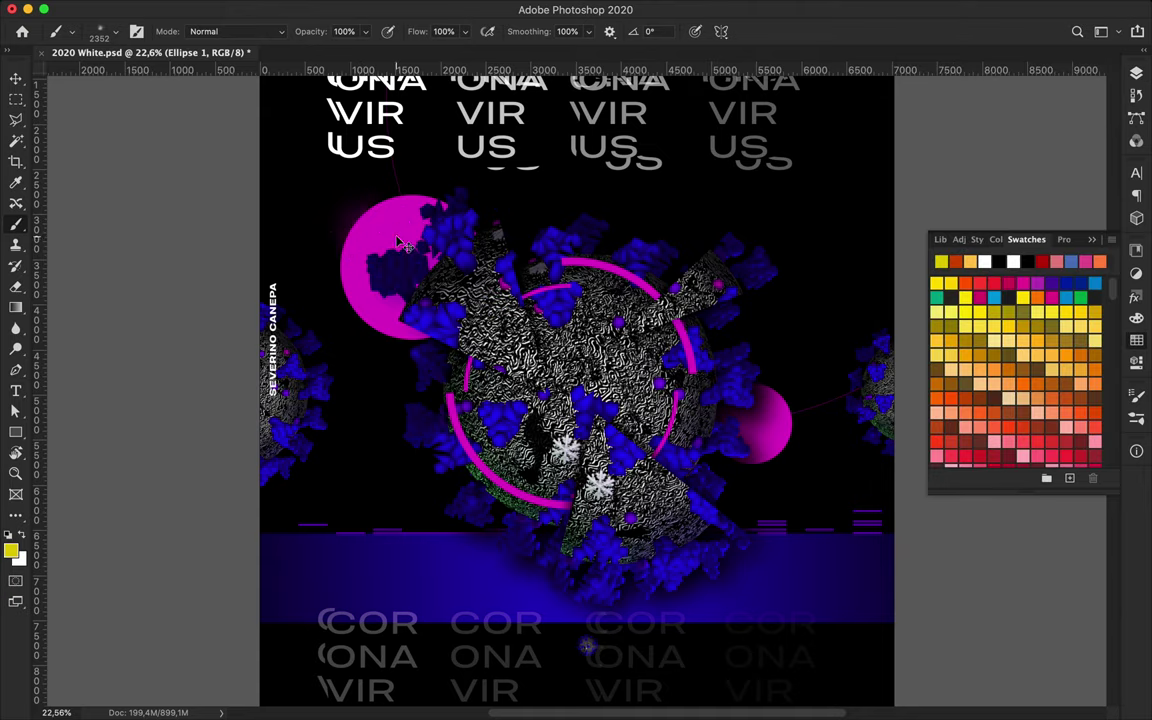
{"action": "key", "text": "v"}
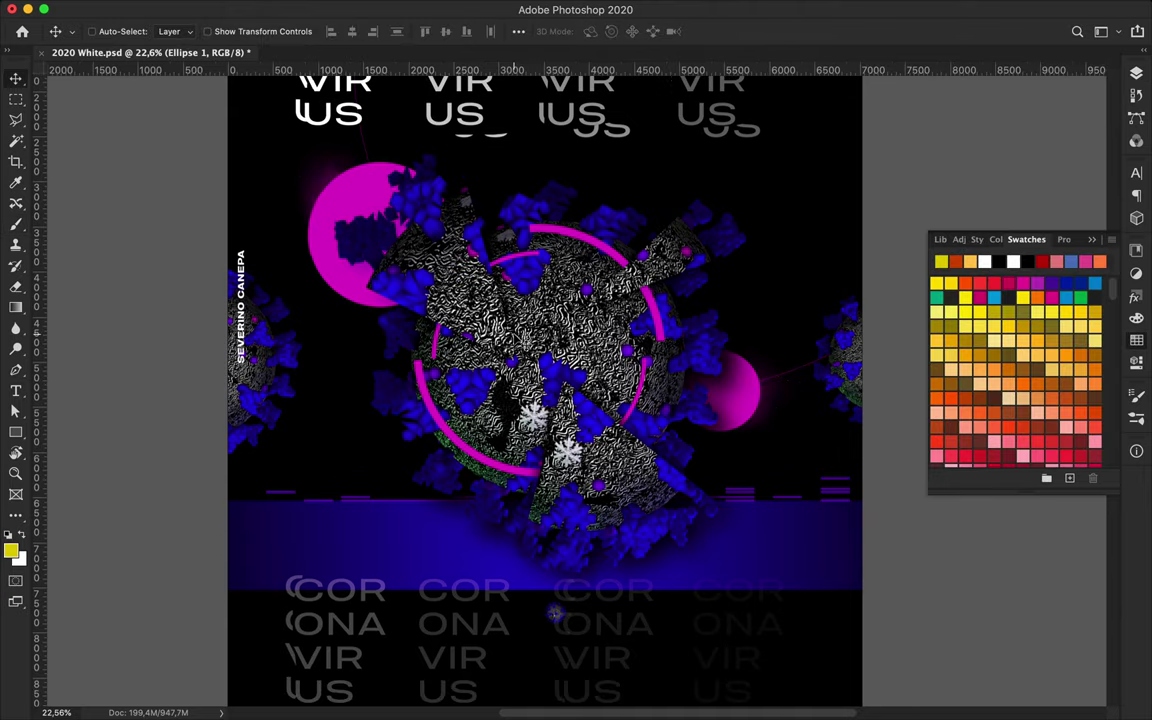
Group the COR ONA VIR US copy 7 layer into Group 1 and hide it.
{"action": "scroll", "coordinate": [485, 443], "scroll_direction": "down", "scroll_amount": 3}
{"action": "key", "text": "F7"}
{"action": "left_click", "coordinate": [997, 548]}
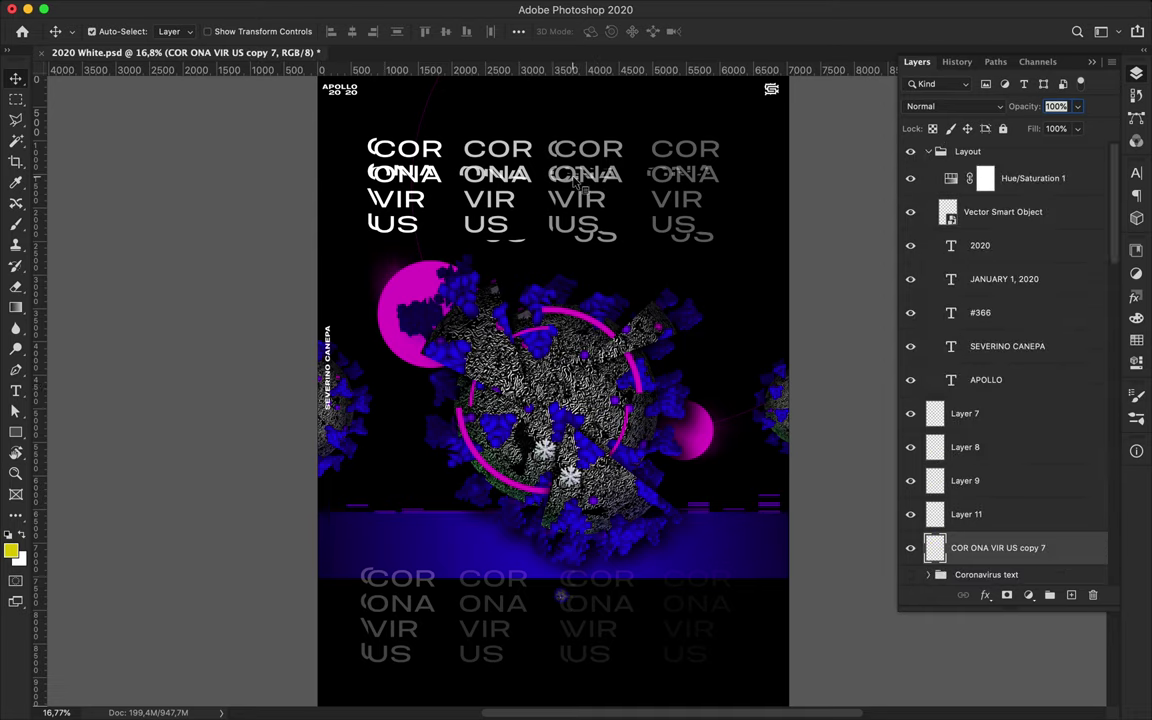
{"action": "scroll", "coordinate": [1000, 450], "scroll_direction": "down", "scroll_amount": 3}
{"action": "key", "text": "ctrl+g"}
{"action": "left_click", "coordinate": [910, 294]}
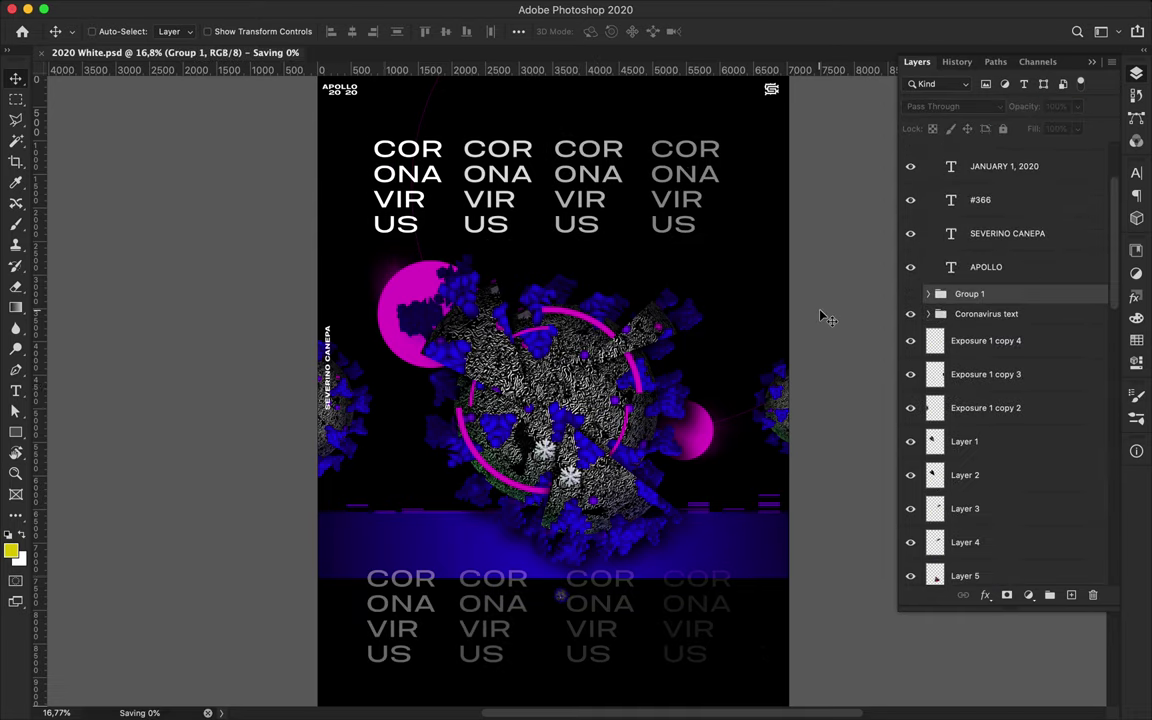
Select the COR ONA VIR US text layers in the Coronavirus group and change their font style.
{"action": "left_click", "coordinate": [928, 314]}
{"action": "left_click", "coordinate": [1015, 341]}
{"action": "scroll", "coordinate": [1000, 400], "scroll_direction": "down", "scroll_amount": 3}
{"action": "left_click", "coordinate": [1020, 405], "text": "shift"}
{"action": "left_click", "coordinate": [1136, 172]}
{"action": "left_click", "coordinate": [1080, 187]}
{"action": "left_click", "coordinate": [1058, 292]}
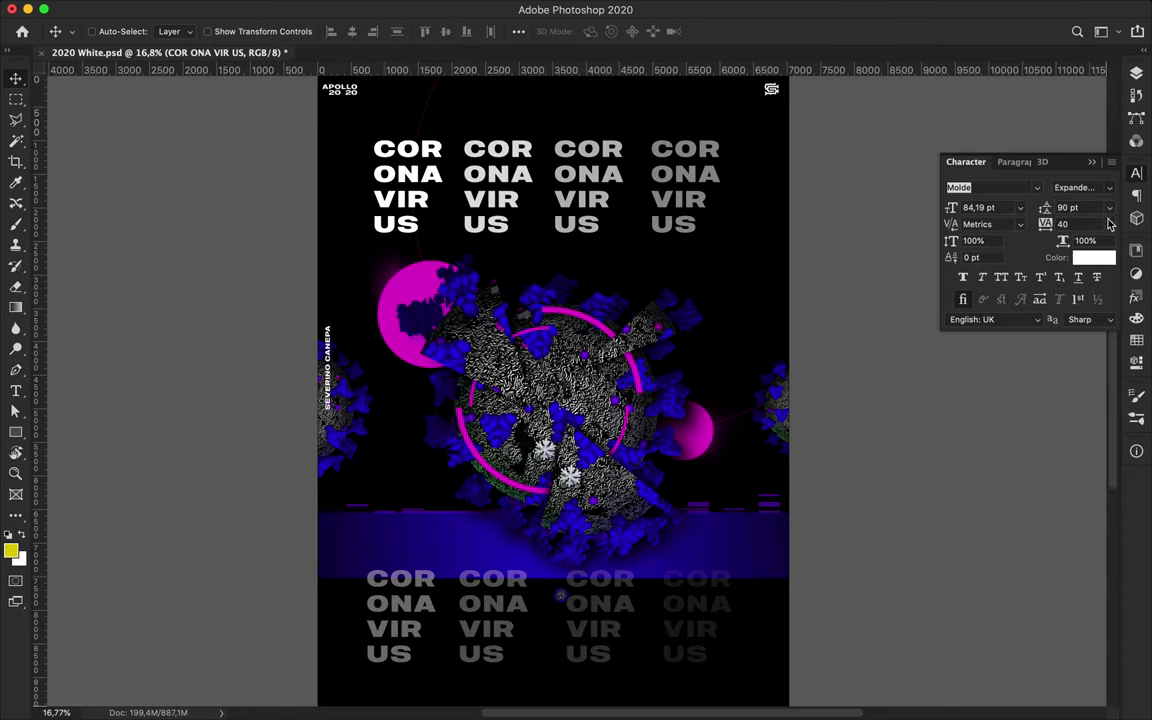
Make the first text column Expanded-Medium and the second a thin Expanded style.
{"action": "left_click", "coordinate": [1080, 187]}
{"action": "left_click", "coordinate": [960, 71]}
{"action": "left_click", "coordinate": [1080, 187]}
{"action": "scroll", "coordinate": [1030, 90], "scroll_direction": "up", "scroll_amount": 3}
{"action": "left_click", "coordinate": [1013, 121]}
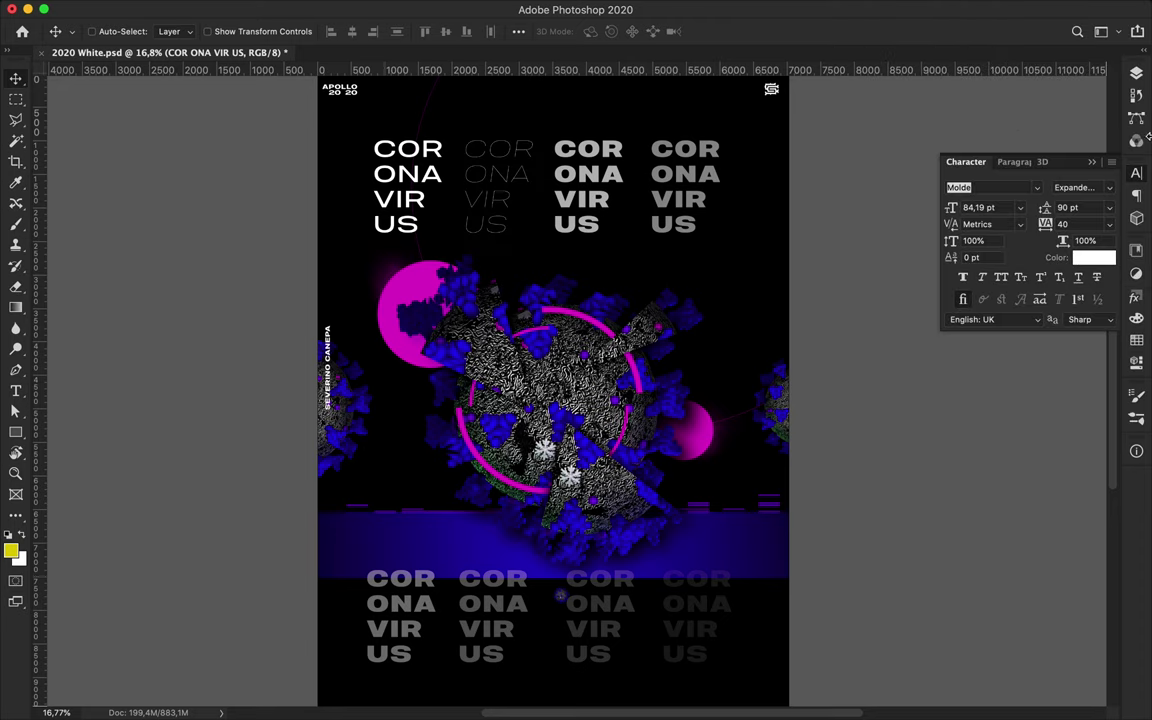
{"action": "left_click", "coordinate": [1080, 187]}
{"action": "left_click", "coordinate": [1076, 143]}
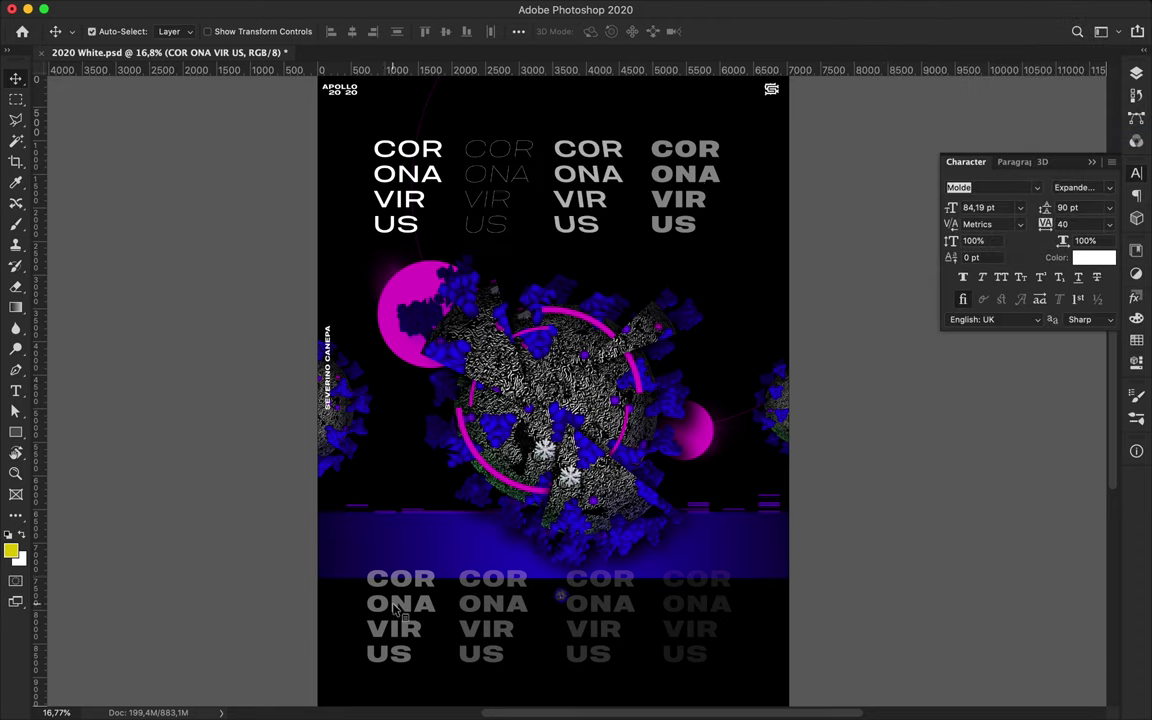
Make the third COR/ONA/VIR/US text column bold italic.
{"action": "left_click", "coordinate": [1078, 187]}
{"action": "left_click", "coordinate": [1034, 196]}
{"action": "left_click", "coordinate": [1078, 187]}
{"action": "left_click", "coordinate": [1060, 134]}
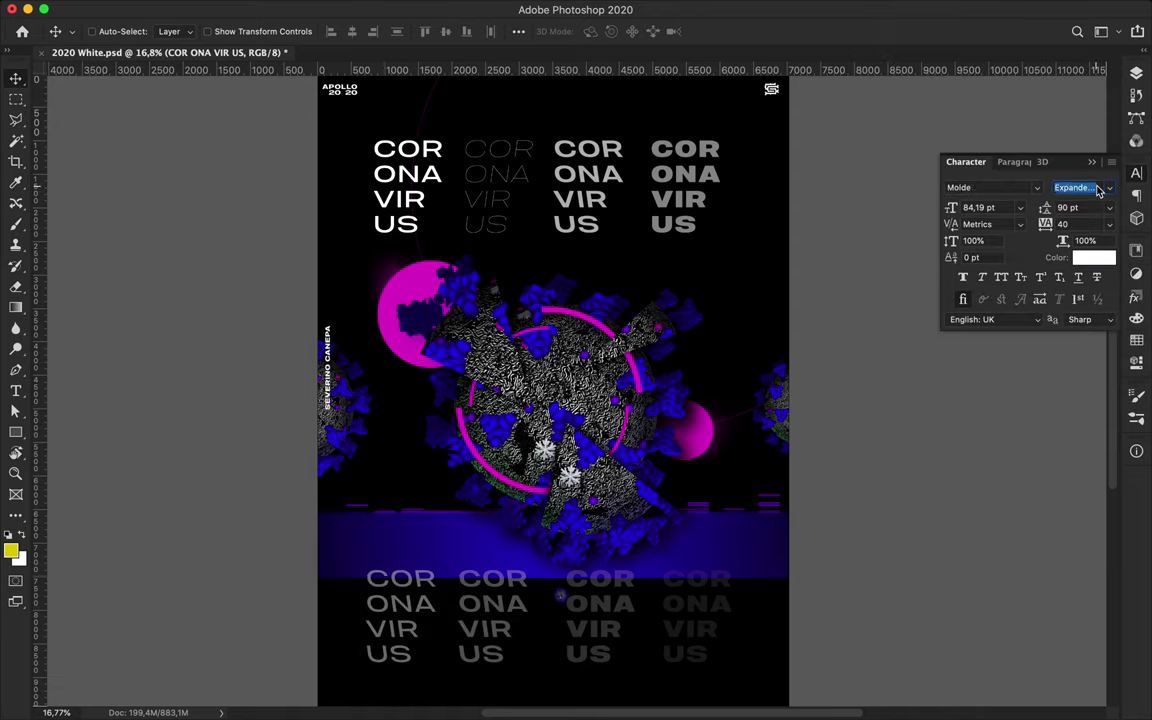
{"action": "left_click", "coordinate": [1101, 189]}
{"action": "left_click", "coordinate": [1085, 222]}
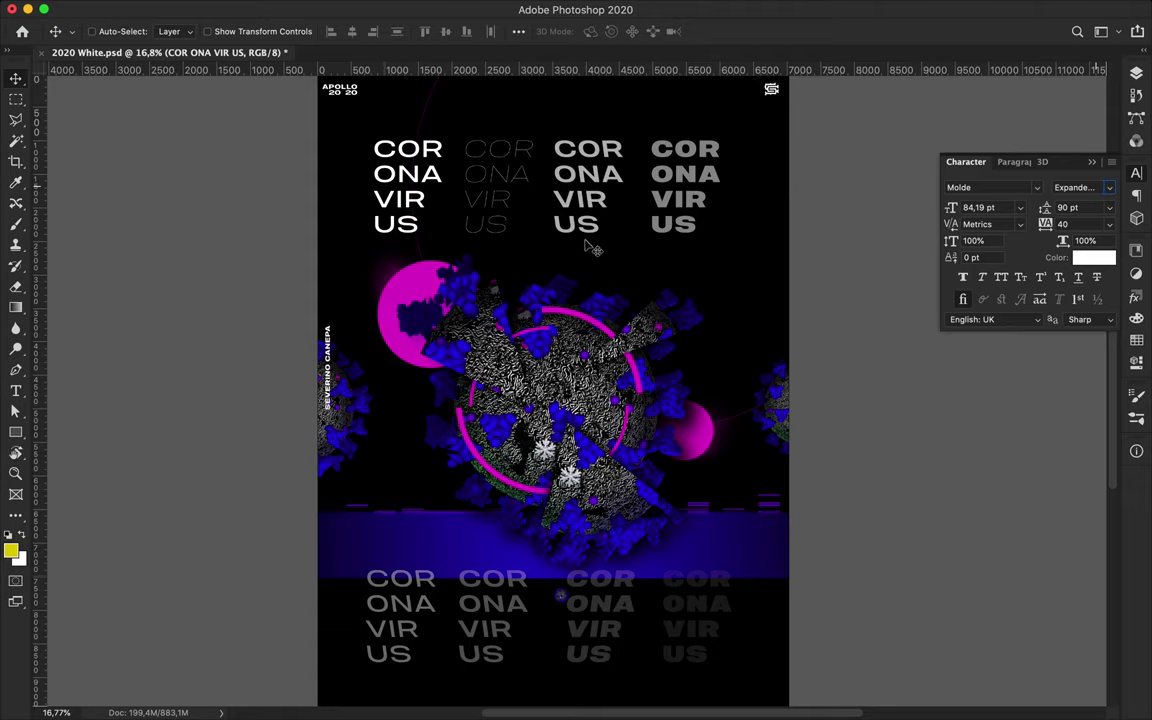
Add another text layer to the selection and set its line spacing to 82 pt.
{"action": "left_click", "coordinate": [1136, 73]}
{"action": "left_click", "coordinate": [980, 406], "text": "shift"}
{"action": "left_click", "coordinate": [1136, 173]}
{"action": "left_click", "coordinate": [1068, 207]}
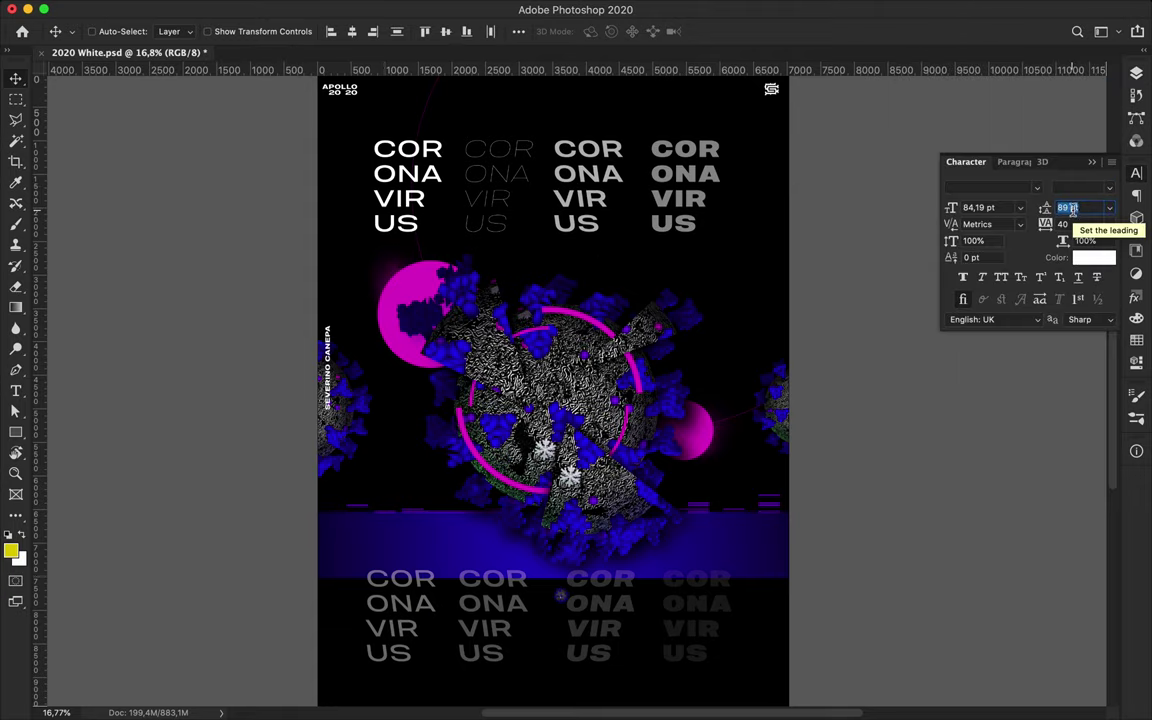
{"action": "key", "text": "Down"}
{"action": "key", "text": "Down"}
{"action": "key", "text": "Down"}
{"action": "key", "text": "Down"}
{"action": "key", "text": "Down"}
{"action": "key", "text": "Down"}
{"action": "key", "text": "Up"}
{"action": "left_click", "coordinate": [14, 80]}
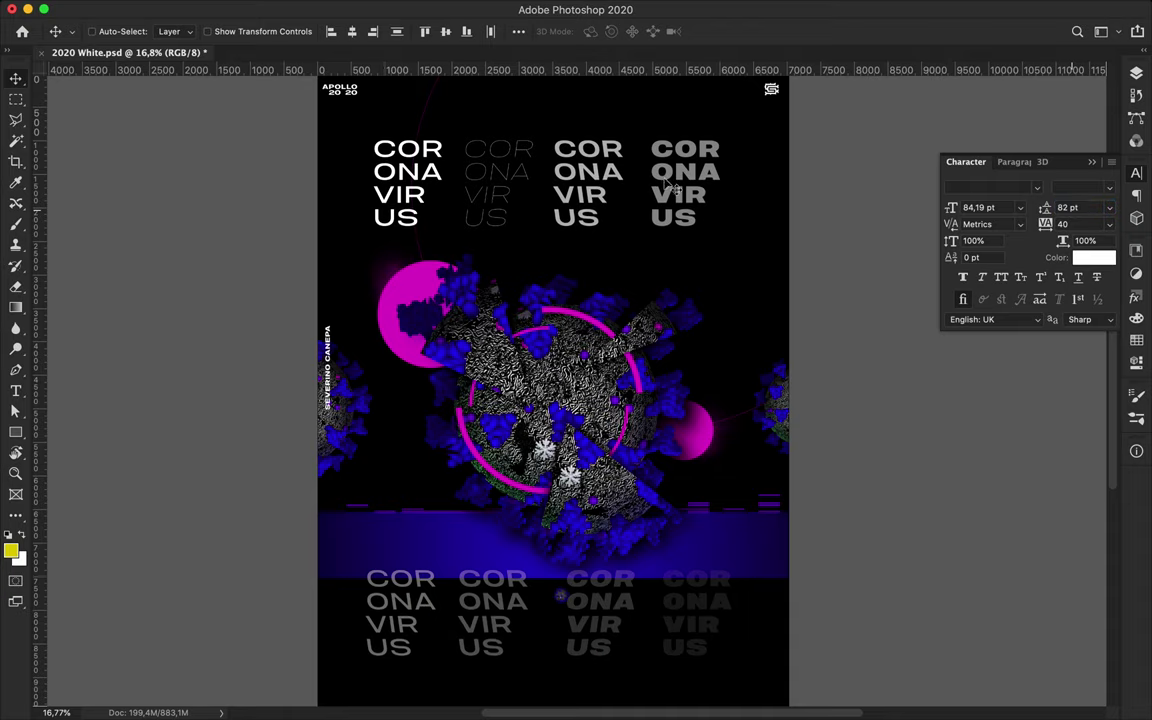
Drag the bottom text row lower, leaving a gap below the blue band.
{"action": "scroll", "coordinate": [522, 650], "scroll_direction": "down", "scroll_amount": 3}
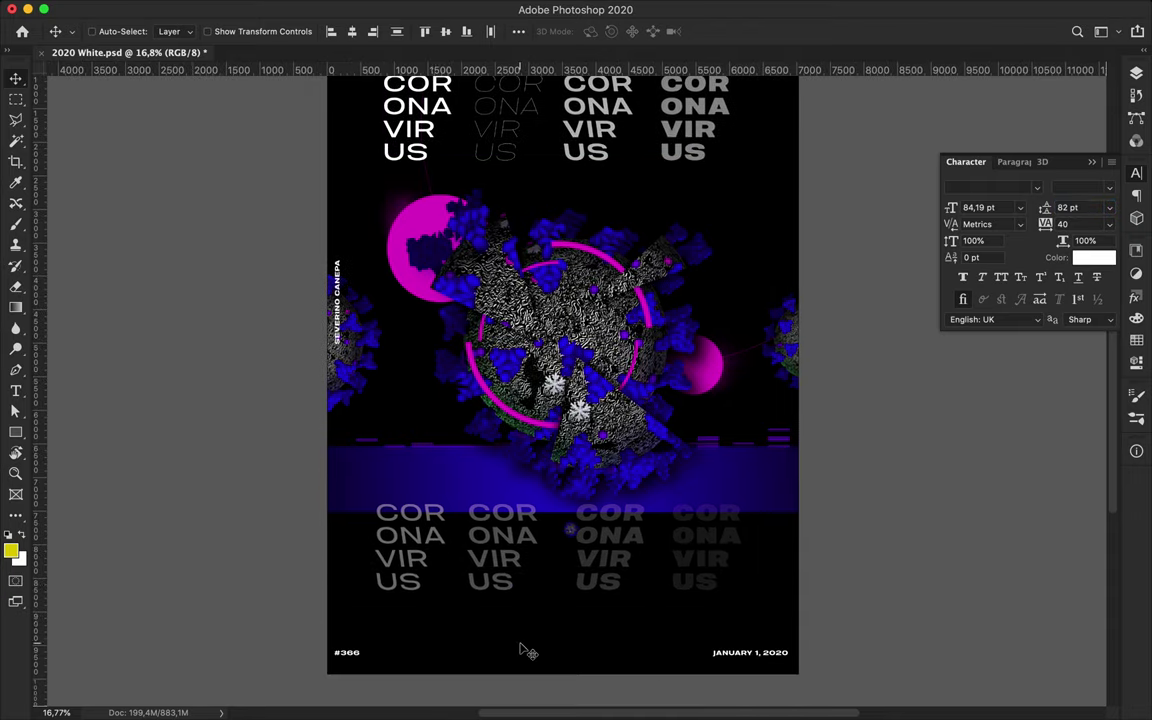
{"action": "left_click_drag", "start_coordinate": [614, 585], "coordinate": [616, 603]}
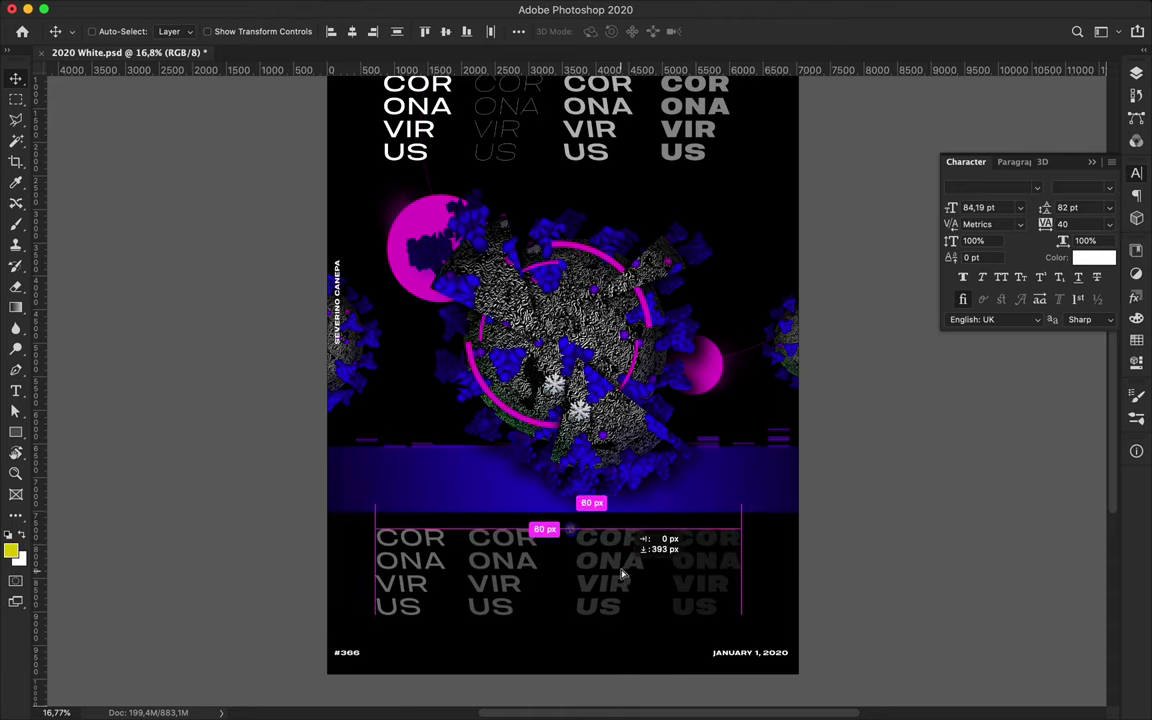
{"action": "scroll", "coordinate": [620, 580], "scroll_direction": "up", "scroll_amount": 3}
{"action": "scroll", "coordinate": [630, 572], "scroll_direction": "down", "scroll_amount": 2}
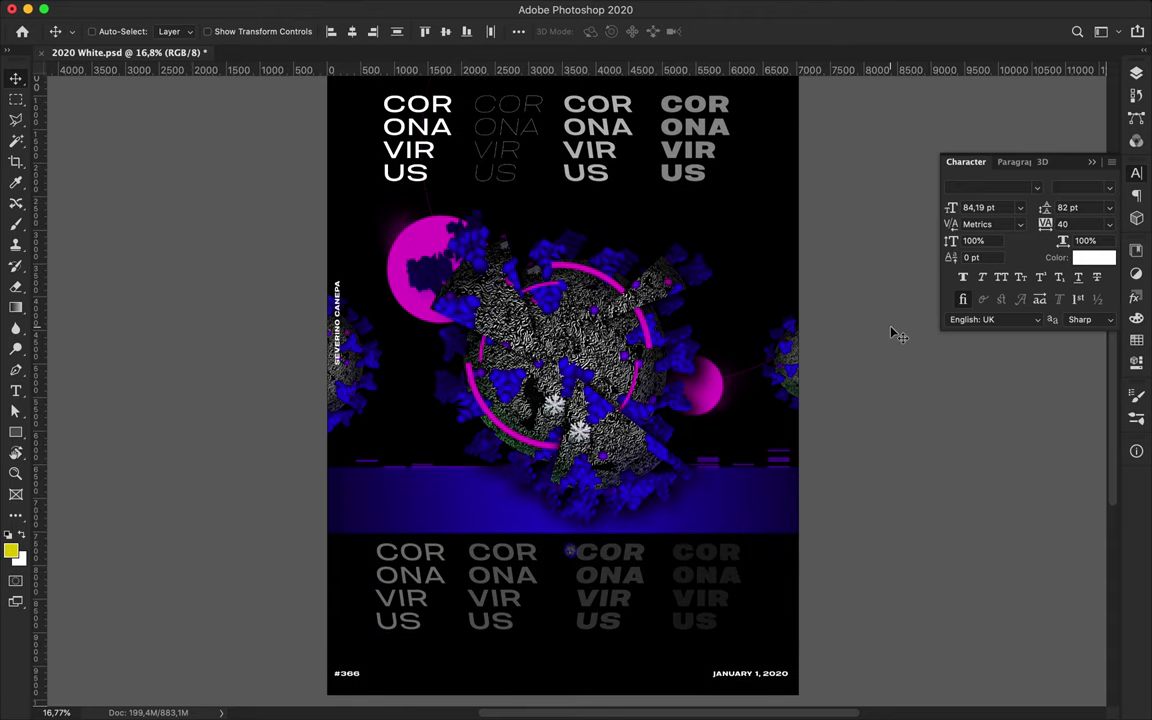
{"action": "double_click", "coordinate": [502, 147]}
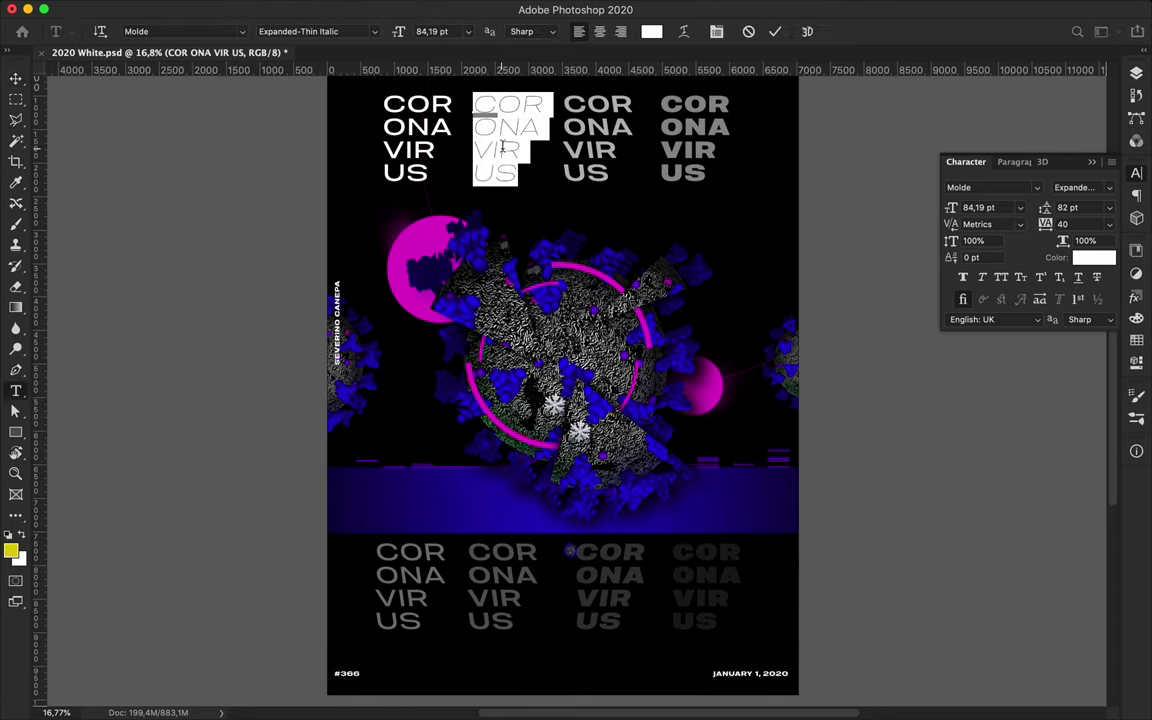
Colour the second top COR/ONA/VIR/US block dark red.
{"action": "left_click", "coordinate": [651, 31]}
{"action": "left_click", "coordinate": [1136, 340]}
{"action": "left_click", "coordinate": [945, 205]}
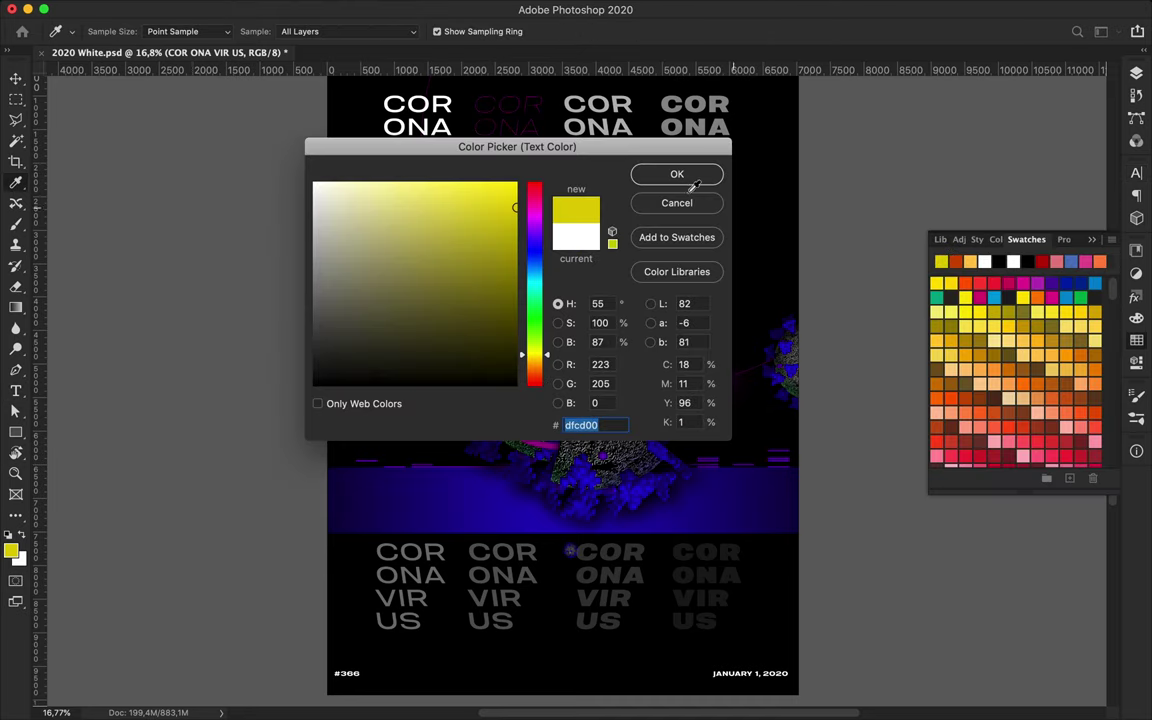
{"action": "left_click", "coordinate": [694, 174]}
Colour the fourth top block purple and the second bottom block dark blue.
{"action": "double_click", "coordinate": [669, 125]}
{"action": "left_click", "coordinate": [955, 261]}
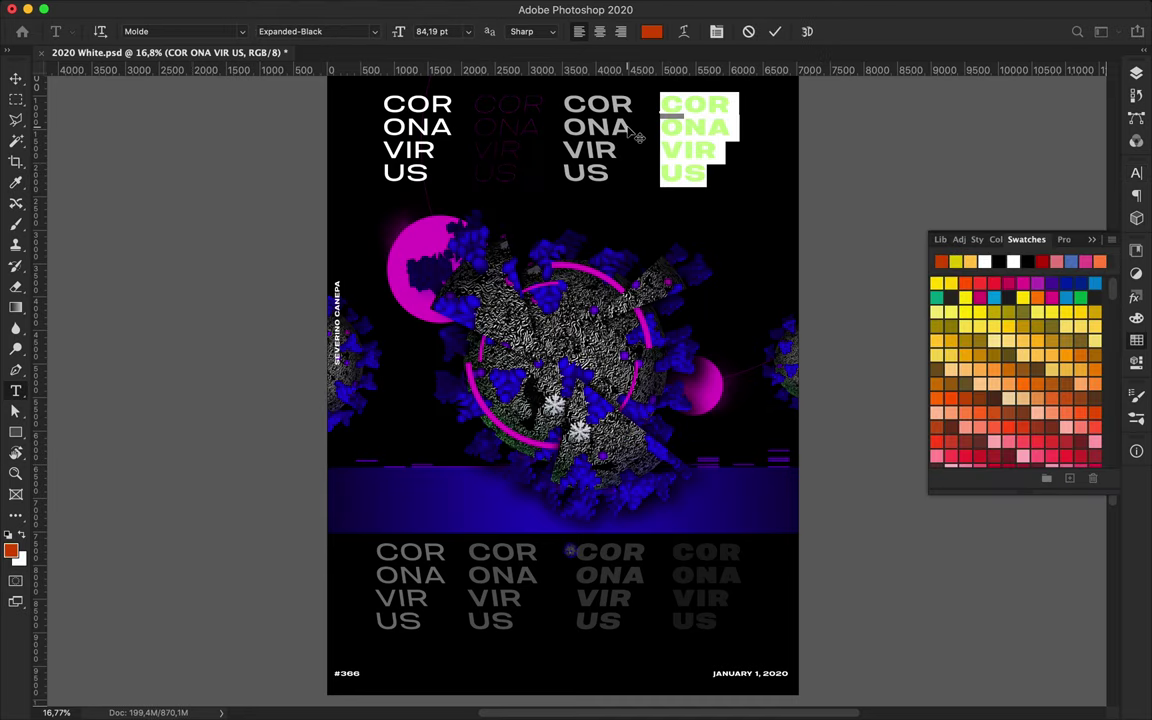
{"action": "left_click", "coordinate": [16, 78]}
{"action": "scroll", "coordinate": [560, 400], "scroll_direction": "down", "scroll_amount": 3}
{"action": "double_click", "coordinate": [502, 478]}
{"action": "left_click", "coordinate": [1042, 261]}
{"action": "left_click", "coordinate": [16, 78]}
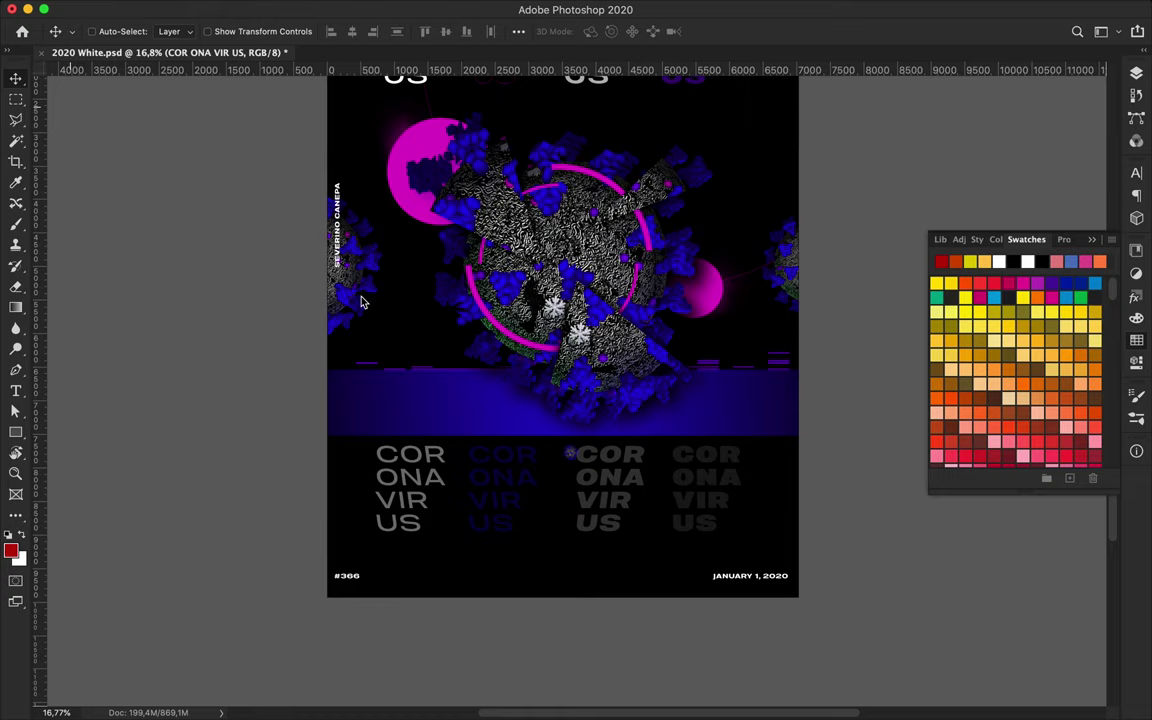
Recolour the first top block's text dark grey.
{"action": "scroll", "coordinate": [360, 300], "scroll_direction": "up", "scroll_amount": 3}
{"action": "scroll", "coordinate": [430, 243], "scroll_direction": "up", "scroll_amount": 1}
{"action": "double_click", "coordinate": [430, 243]}
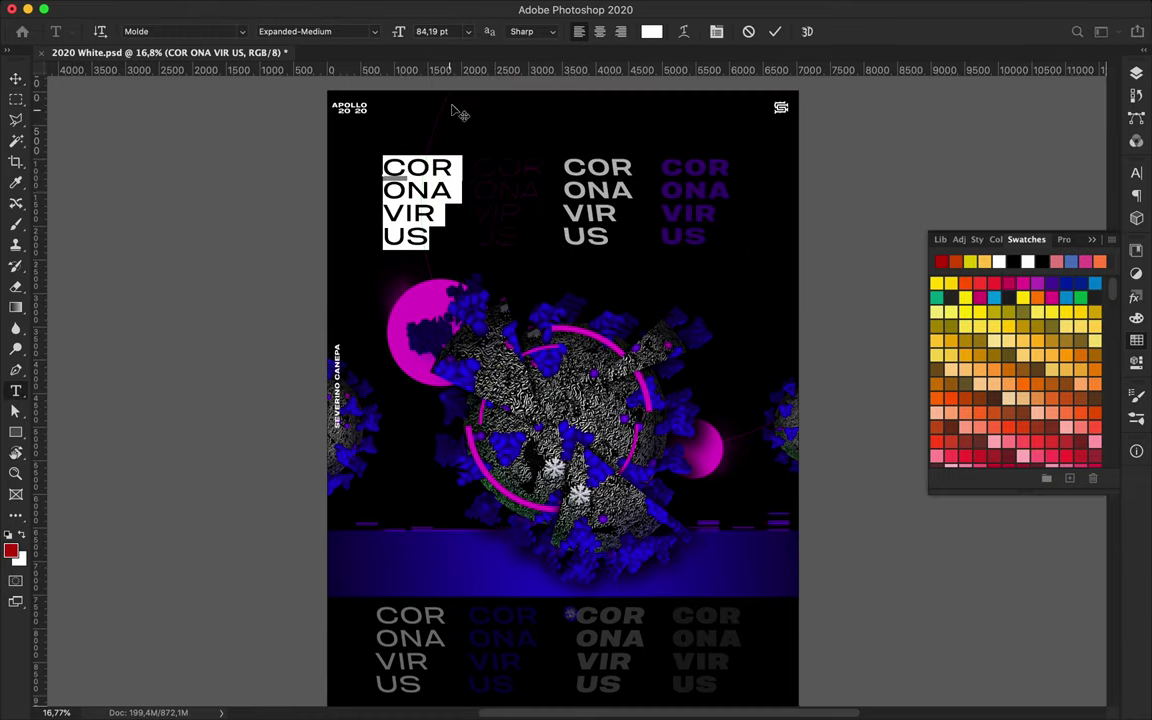
{"action": "left_click", "coordinate": [650, 31]}
{"action": "left_click", "coordinate": [316, 357]}
{"action": "left_click", "coordinate": [700, 176]}
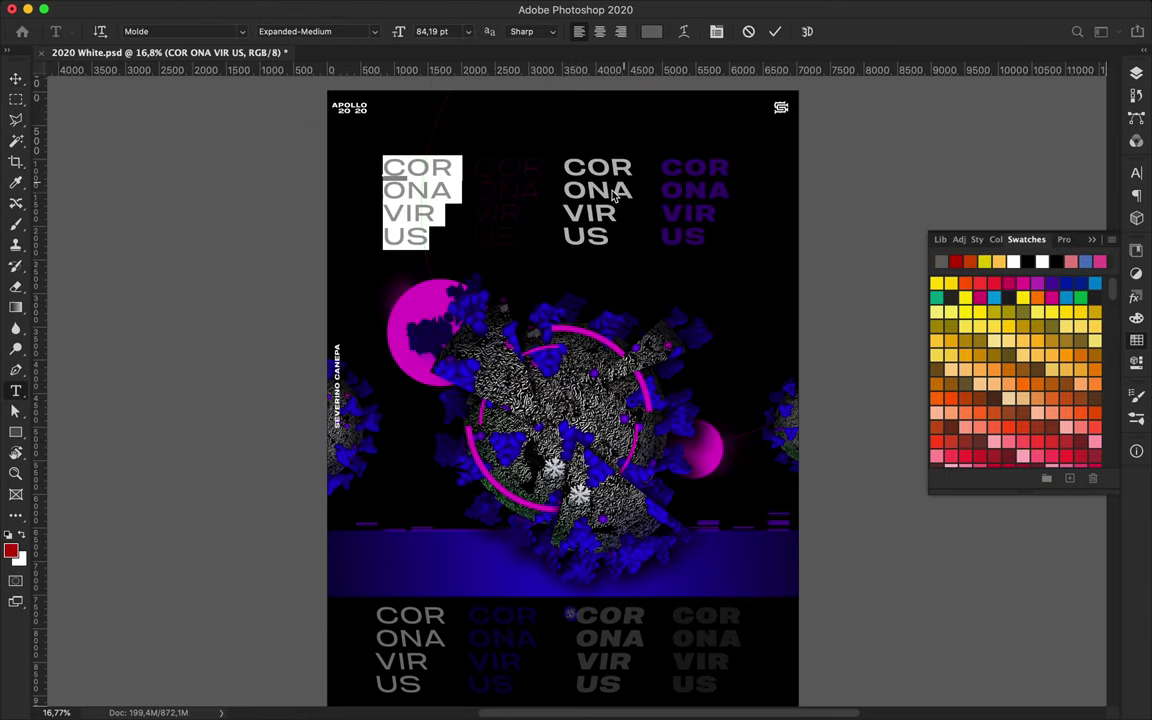
{"action": "left_click", "coordinate": [16, 78]}
Give the first top block a thinner font weight in the Character settings.
{"action": "scroll", "coordinate": [190, 246], "scroll_direction": "down", "scroll_amount": 1}
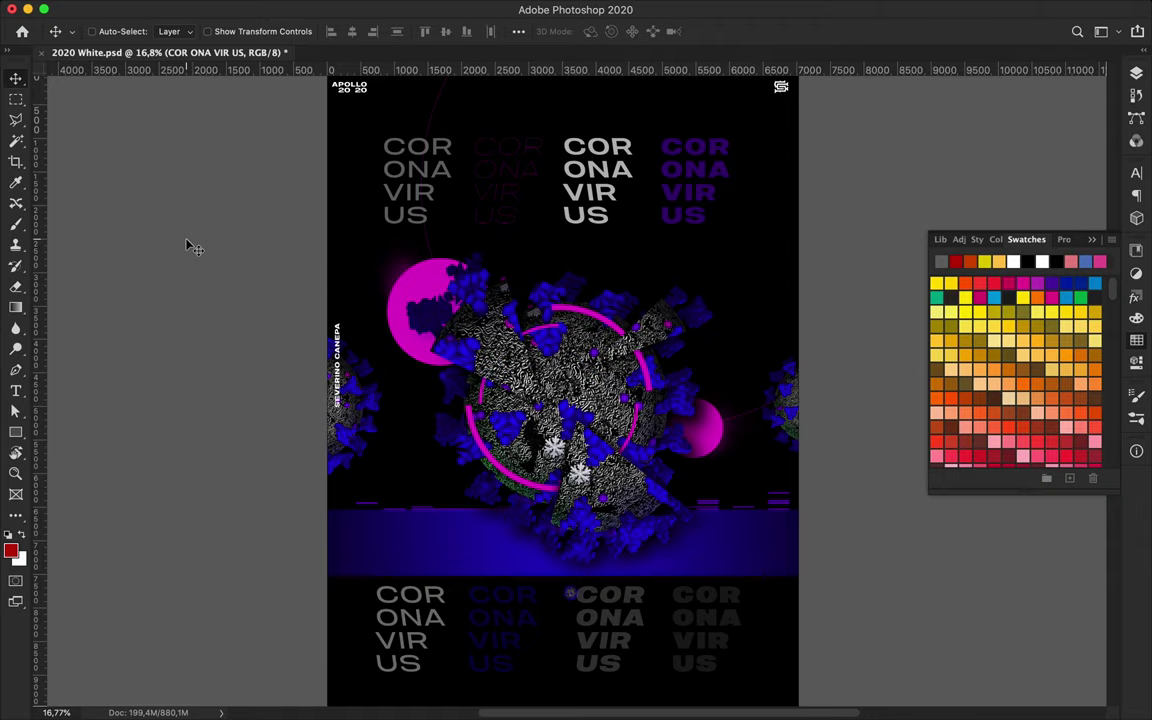
{"action": "left_click", "coordinate": [1136, 73]}
{"action": "left_click", "coordinate": [1136, 172]}
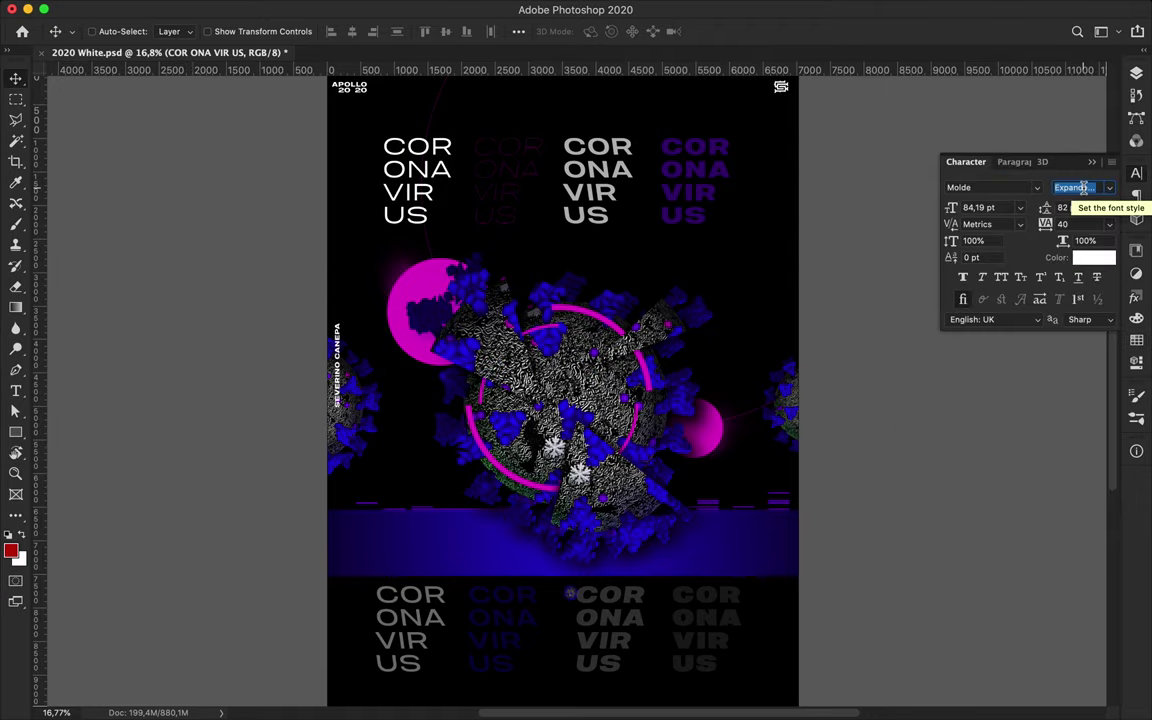
{"action": "scroll", "coordinate": [560, 400], "scroll_direction": "up", "scroll_amount": 2}
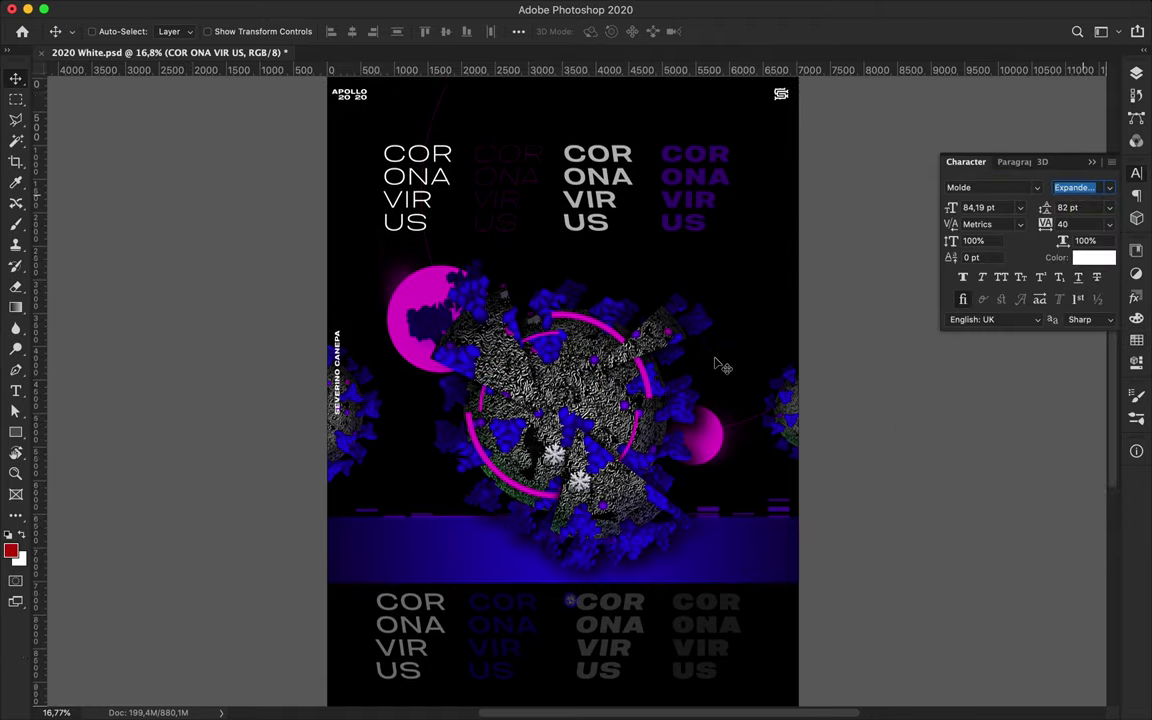
{"action": "scroll", "coordinate": [634, 377], "scroll_direction": "down", "scroll_amount": 1}
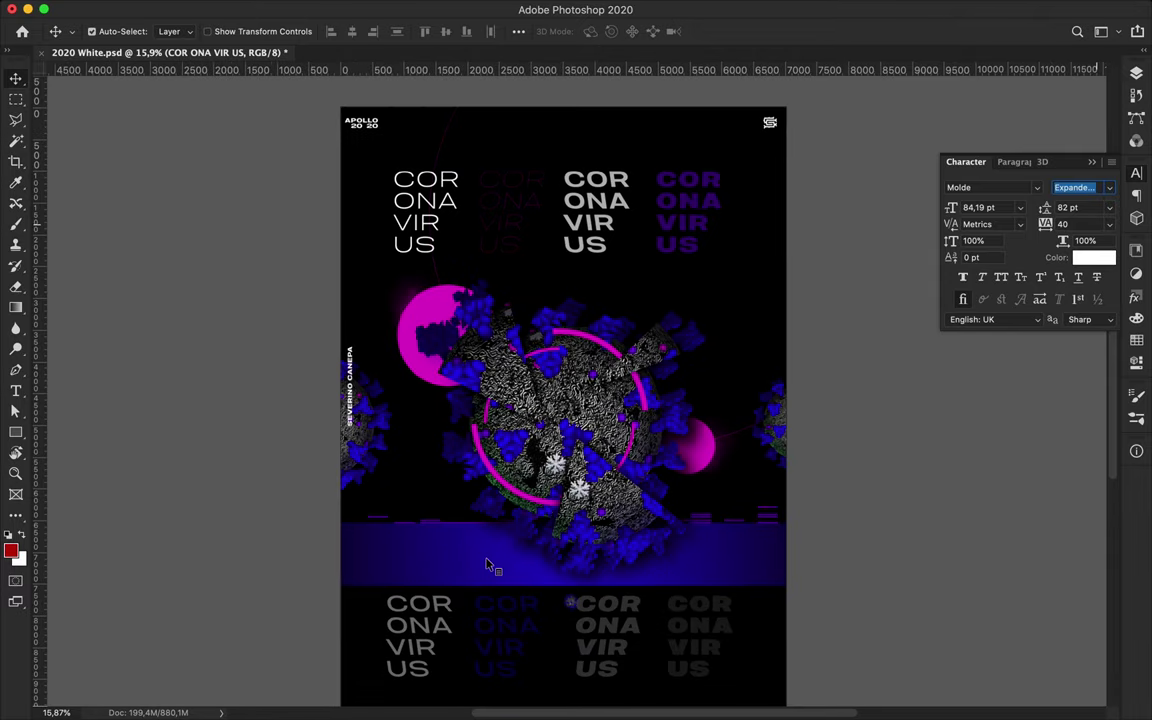
{"action": "scroll", "coordinate": [490, 566], "scroll_direction": "down", "scroll_amount": 1}
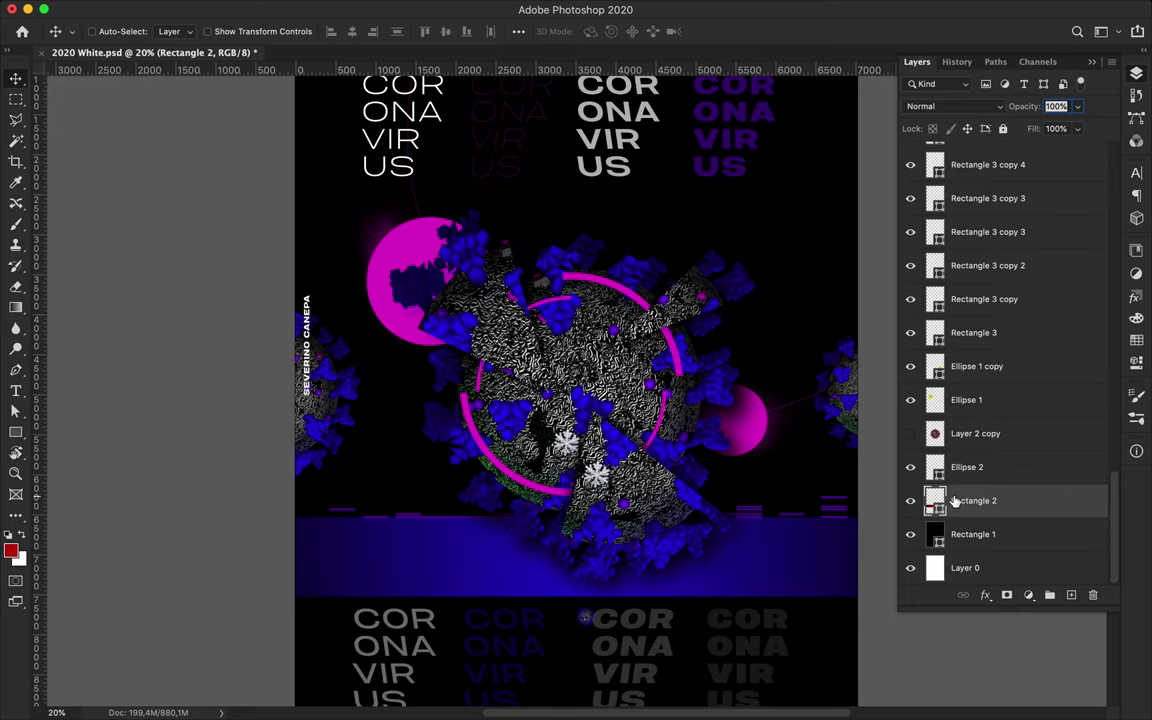
Create a new empty layer above Rectangle 2 and pick a rough grunge brush.
{"action": "scroll", "coordinate": [737, 535], "scroll_direction": "up", "scroll_amount": 1}
{"action": "key", "text": "b"}
{"action": "left_click", "coordinate": [105, 31]}
{"action": "left_click", "coordinate": [104, 248]}
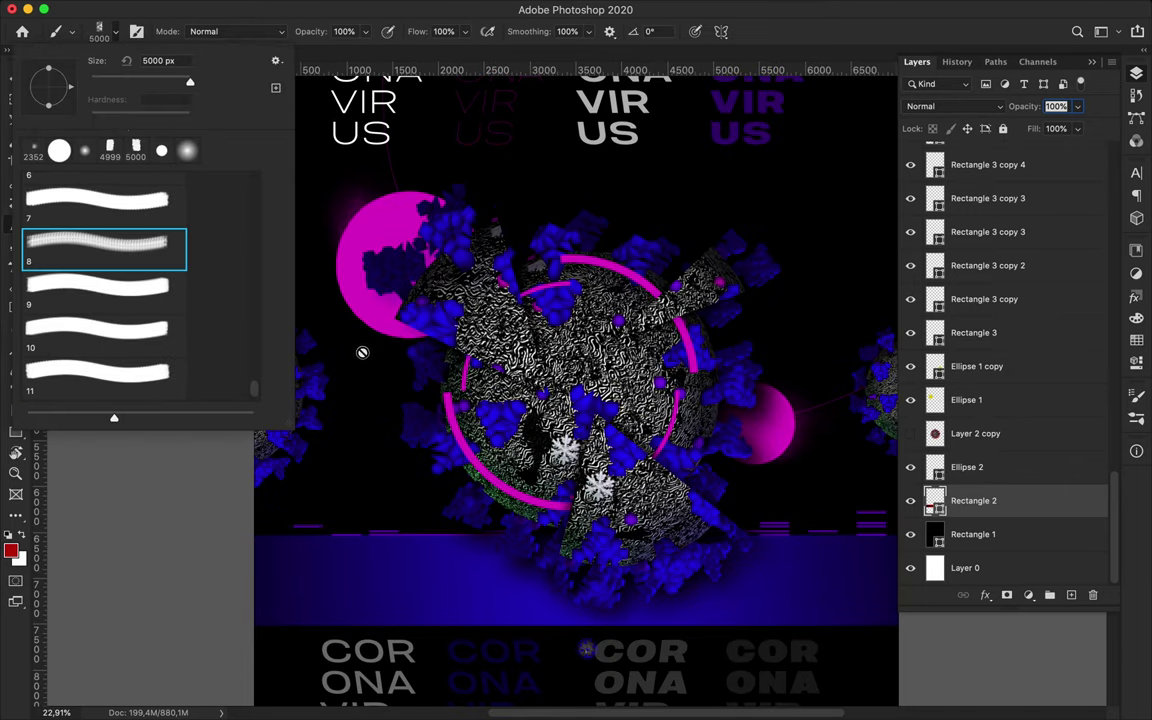
{"action": "left_click", "coordinate": [1071, 595]}
{"action": "scroll", "coordinate": [576, 400], "scroll_direction": "down", "scroll_amount": 2}
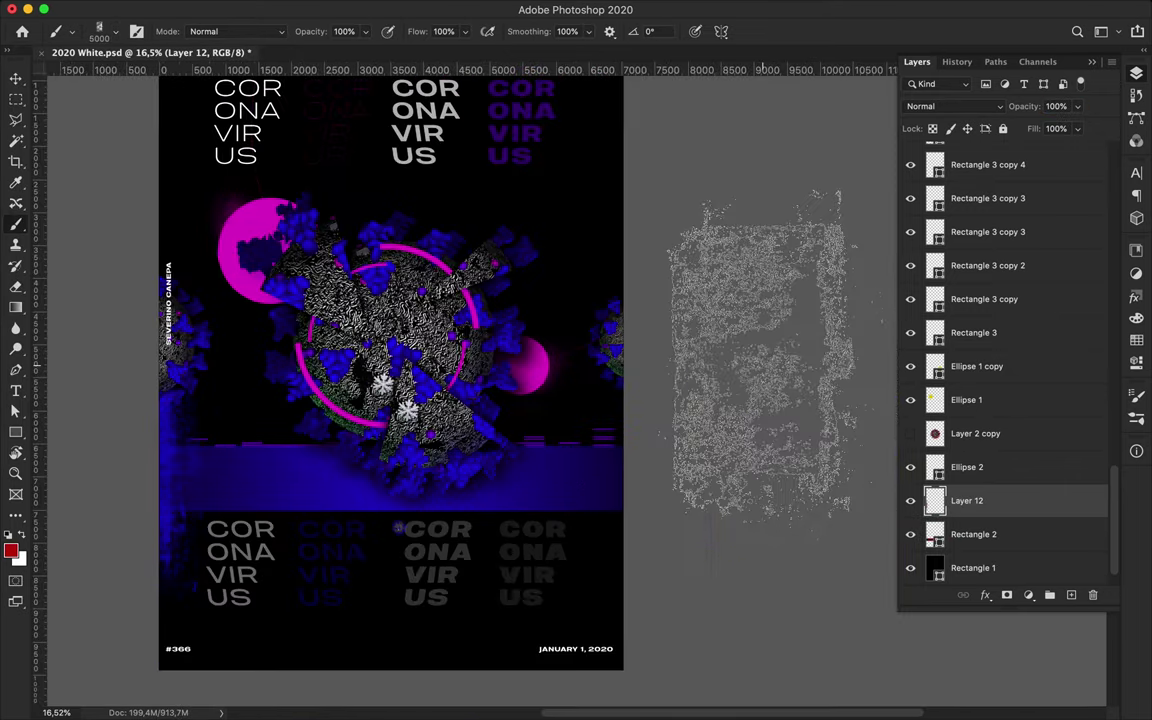
{"action": "scroll", "coordinate": [400, 300], "scroll_direction": "left", "scroll_amount": 2}
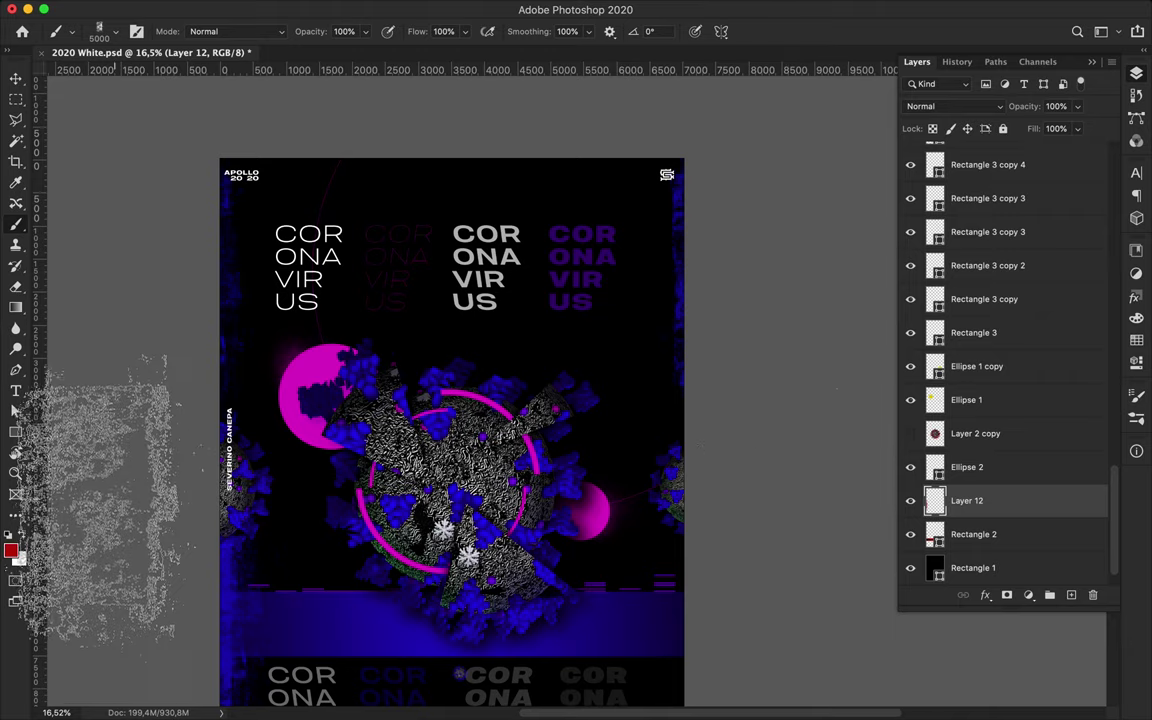
Switch to another large grunge brush preset and choose yellow from the swatches.
{"action": "right_click", "coordinate": [95, 120]}
{"action": "left_click", "coordinate": [290, 206]}
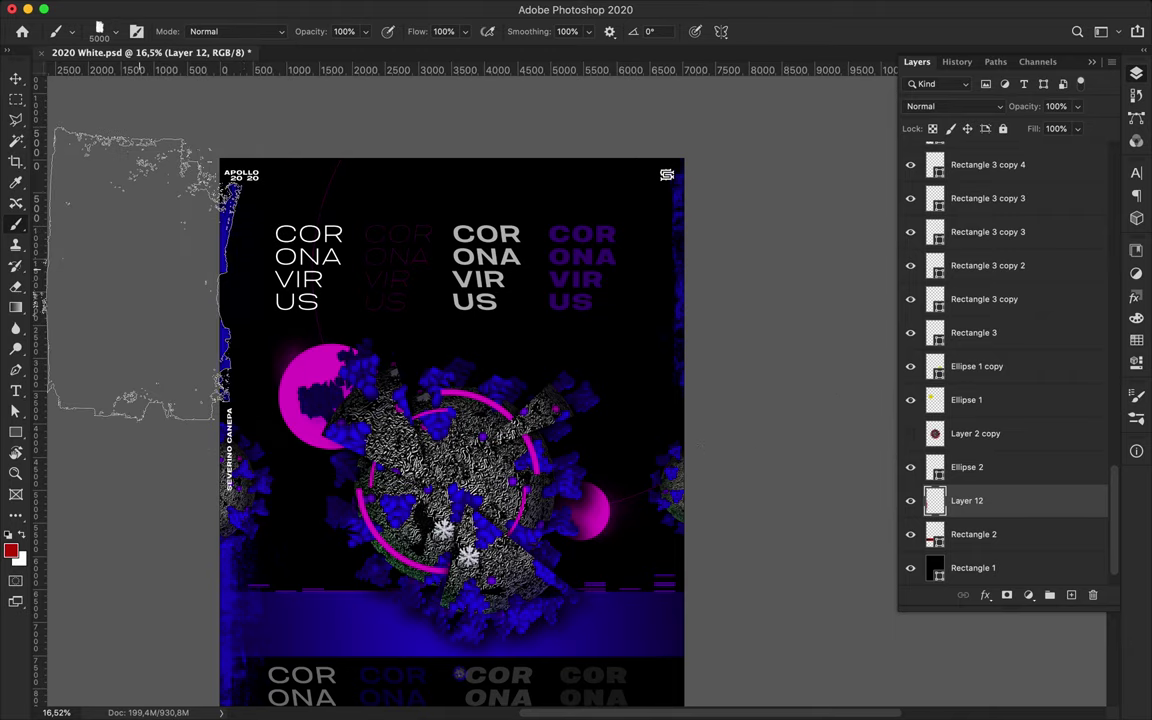
{"action": "scroll", "coordinate": [455, 640], "scroll_direction": "down", "scroll_amount": 5}
{"action": "scroll", "coordinate": [783, 537], "scroll_direction": "up", "scroll_amount": 5}
{"action": "key", "text": "v"}
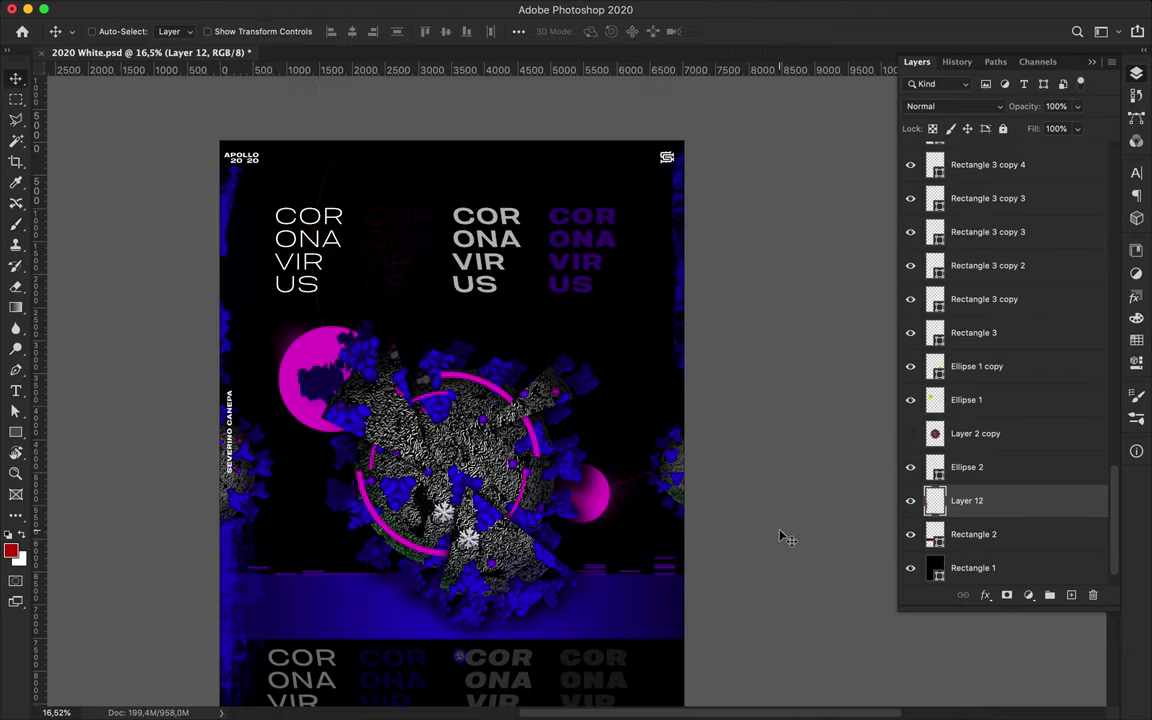
{"action": "left_click", "coordinate": [1137, 341]}
{"action": "key", "text": "b"}
Browse the brush presets, then fit the whole poster in view.
{"action": "right_click", "coordinate": [110, 120]}
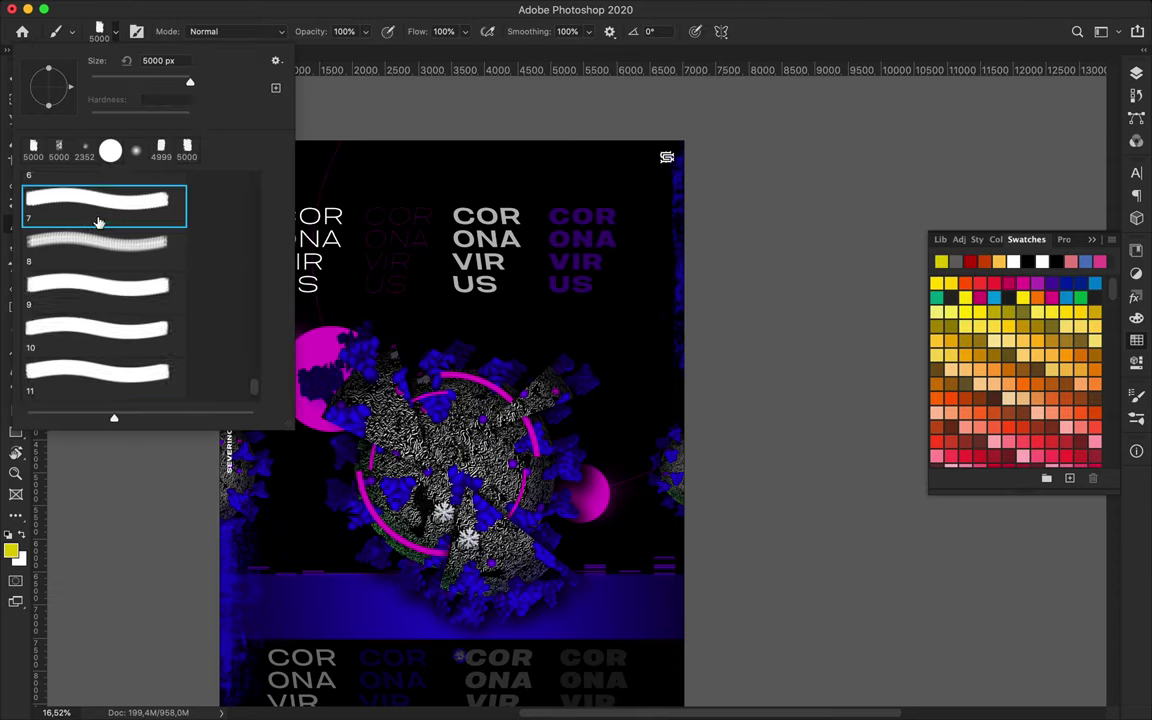
{"action": "scroll", "coordinate": [447, 220], "scroll_direction": "up", "scroll_amount": 5}
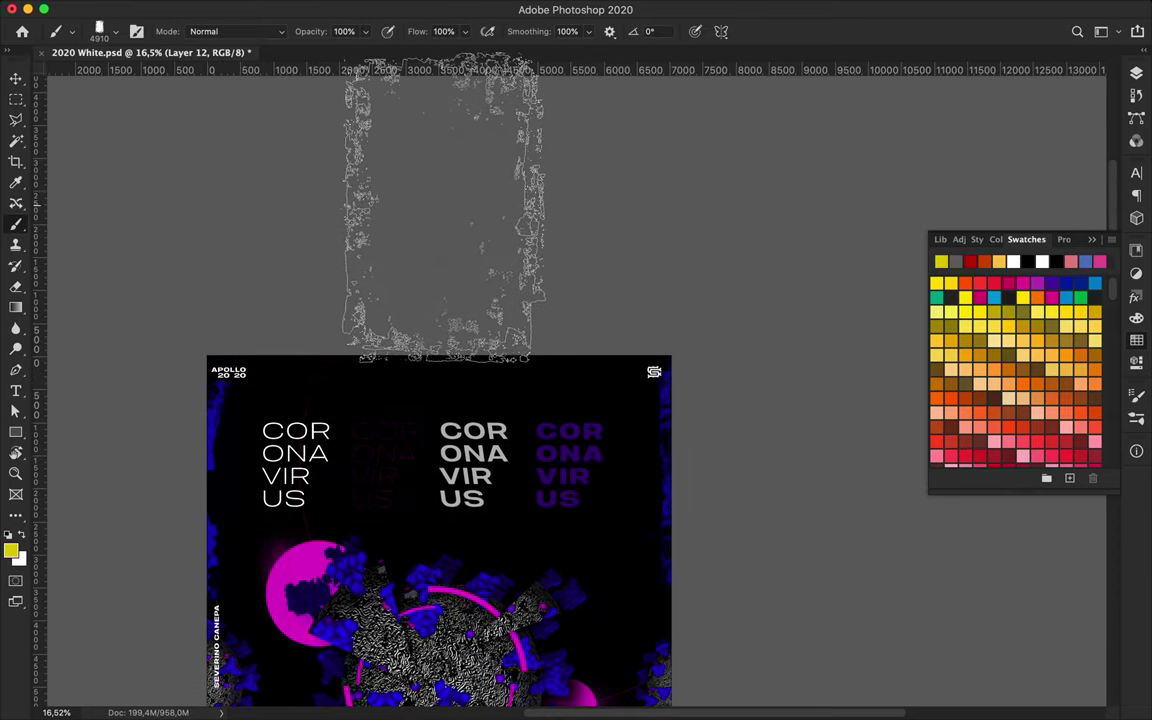
{"action": "scroll", "coordinate": [520, 240], "scroll_direction": "down", "scroll_amount": 7}
{"action": "scroll", "coordinate": [150, 400], "scroll_direction": "down", "scroll_amount": 2}
{"action": "scroll", "coordinate": [545, 580], "scroll_direction": "down", "scroll_amount": 2}
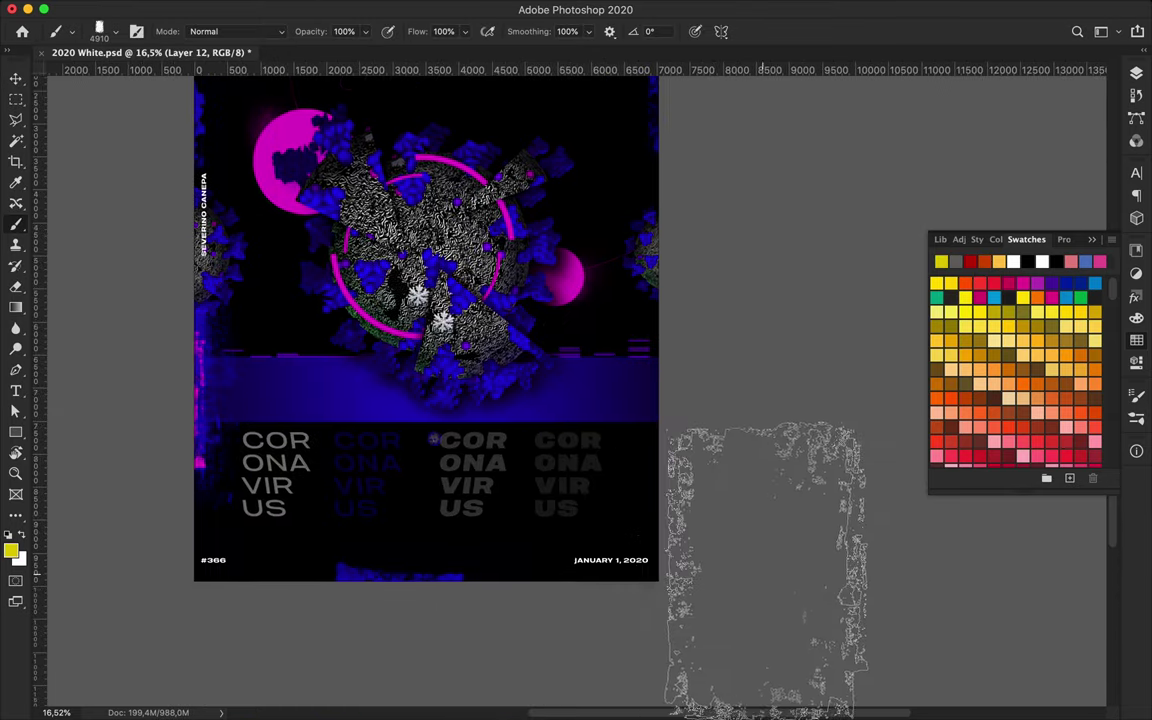
{"action": "key", "text": "v"}
{"action": "key", "text": "ctrl+0"}
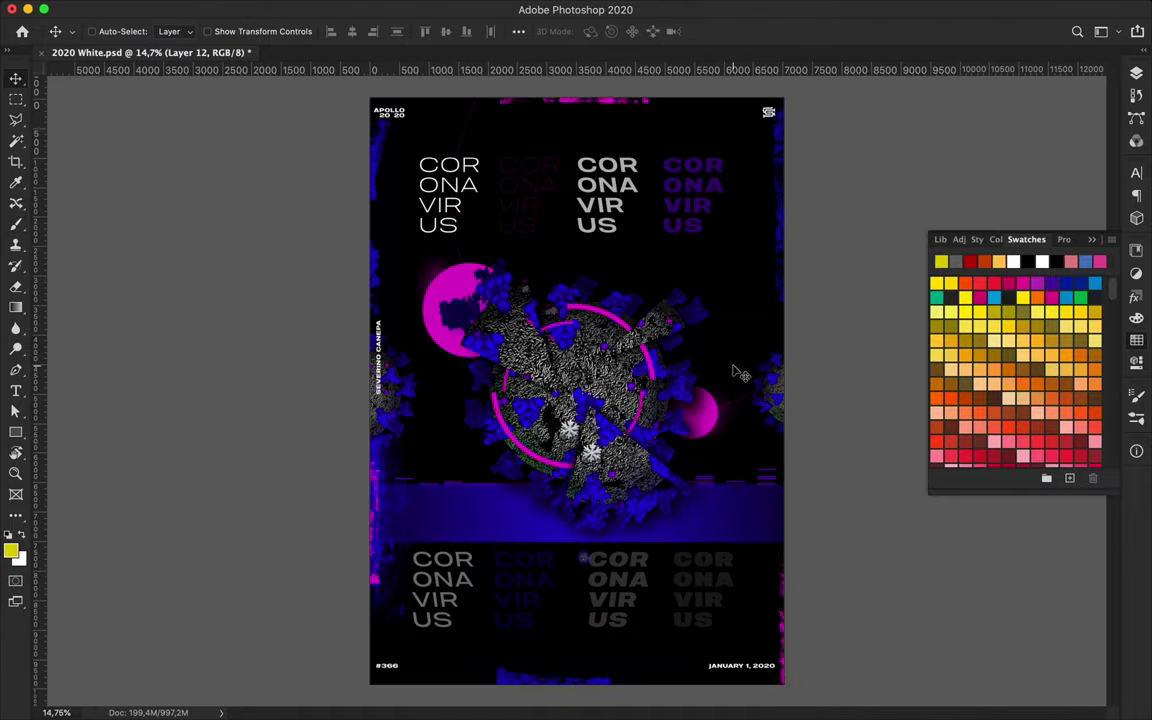
{"action": "scroll", "coordinate": [580, 390], "scroll_direction": "up", "scroll_amount": 3}
{"action": "scroll", "coordinate": [580, 390], "scroll_direction": "down", "scroll_amount": 1}
{"action": "scroll", "coordinate": [580, 390], "scroll_direction": "up", "scroll_amount": 3}
Draw a small square on the poster's left with no fill and a white outline.
{"action": "key", "text": "m"}
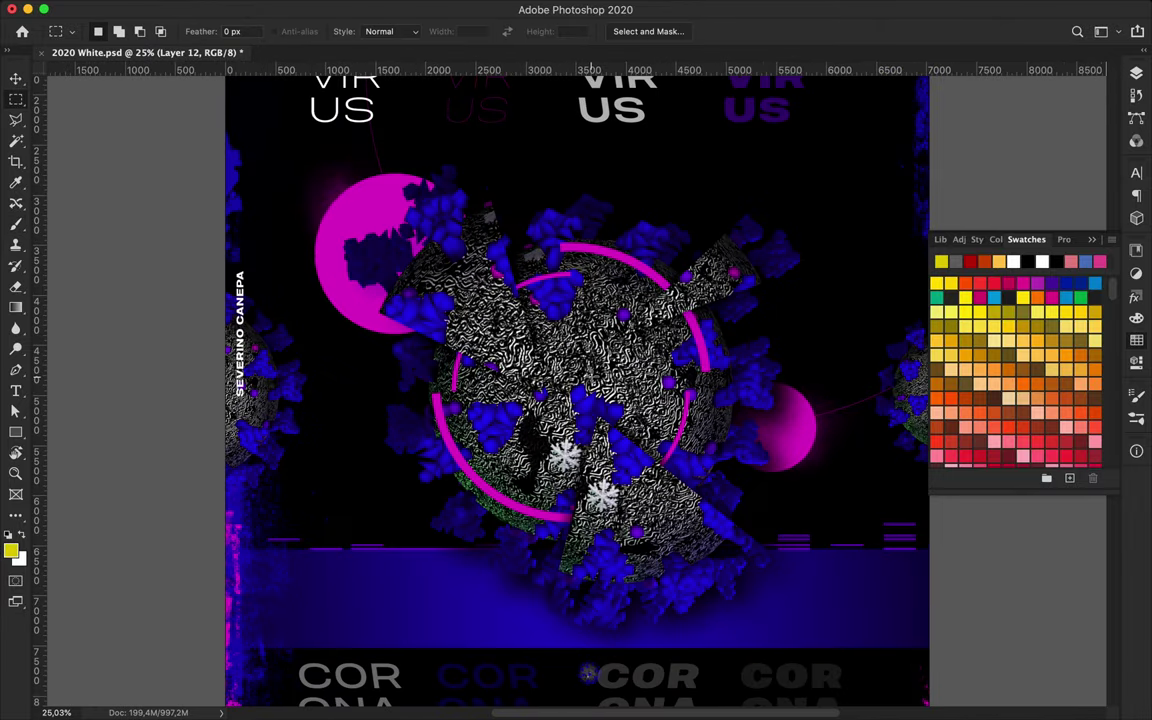
{"action": "key", "text": "u"}
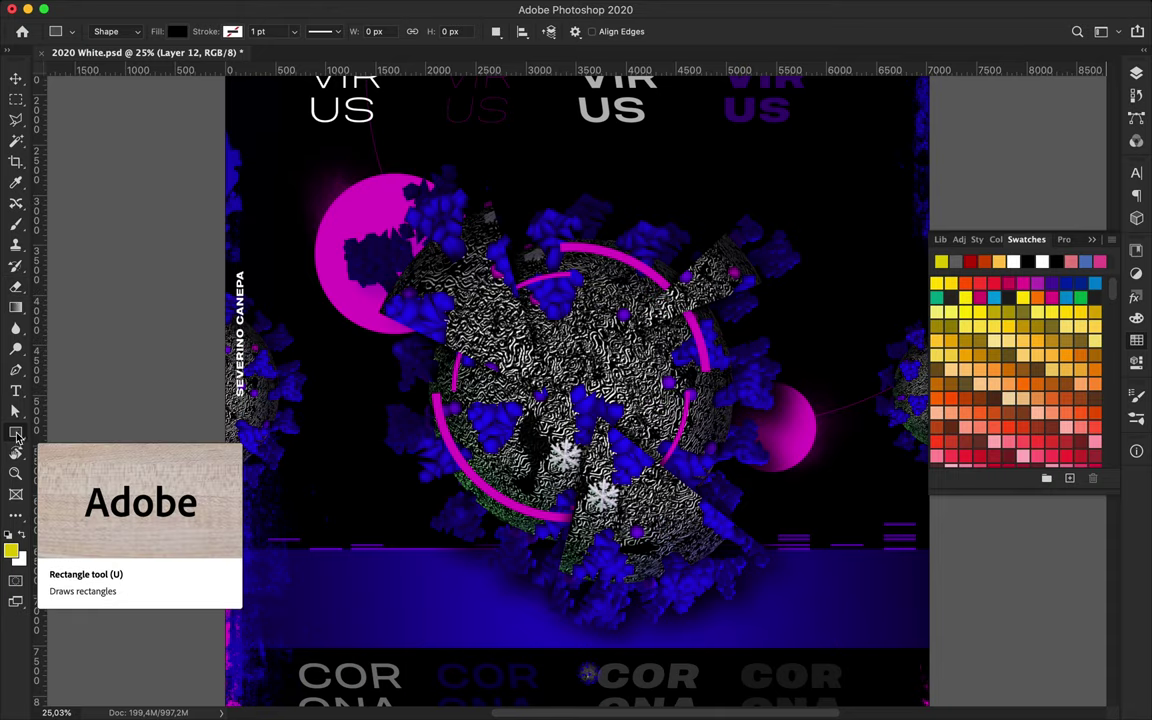
{"action": "left_click_drag", "start_coordinate": [342, 357], "coordinate": [360, 377]}
{"action": "left_click", "coordinate": [176, 31]}
{"action": "left_click", "coordinate": [232, 31]}
{"action": "key", "text": "v"}
{"action": "key", "text": "F7"}
{"action": "scroll", "coordinate": [305, 370], "scroll_direction": "up", "scroll_amount": 5}
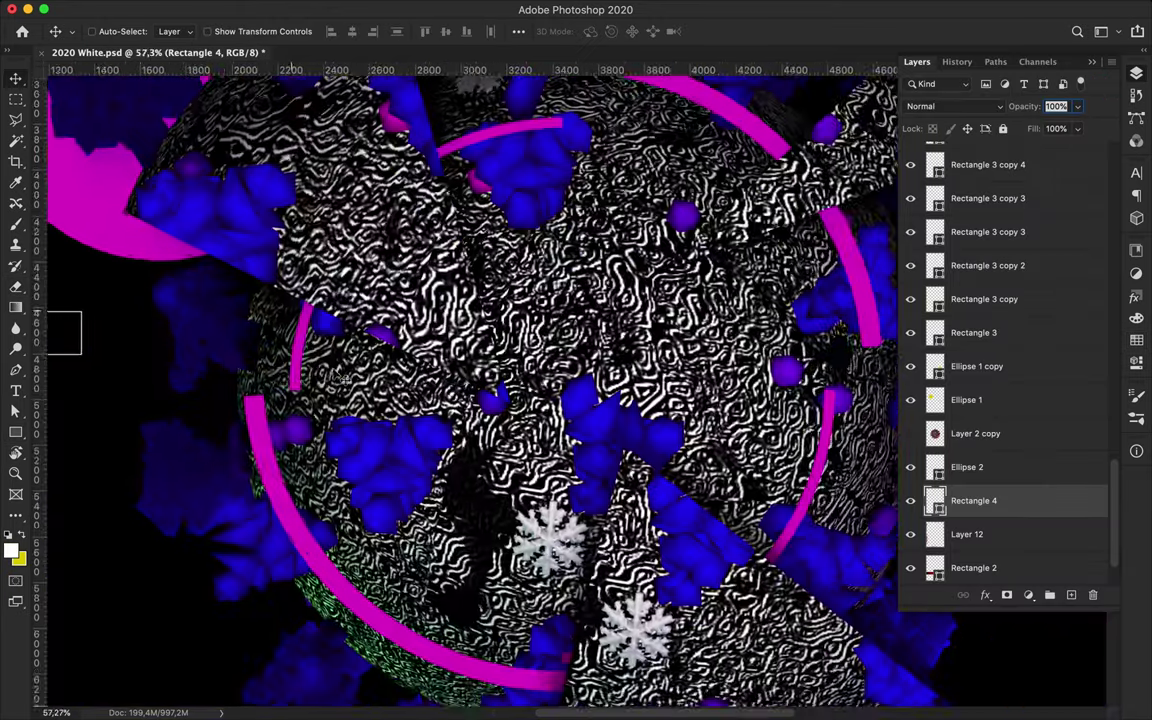
Copy the square path 192 px to the right, undoing a stray layer duplicate.
{"action": "left_click_drag", "start_coordinate": [355, 378], "coordinate": [357, 380]}
{"action": "scroll", "coordinate": [270, 385], "scroll_direction": "up", "scroll_amount": 5}
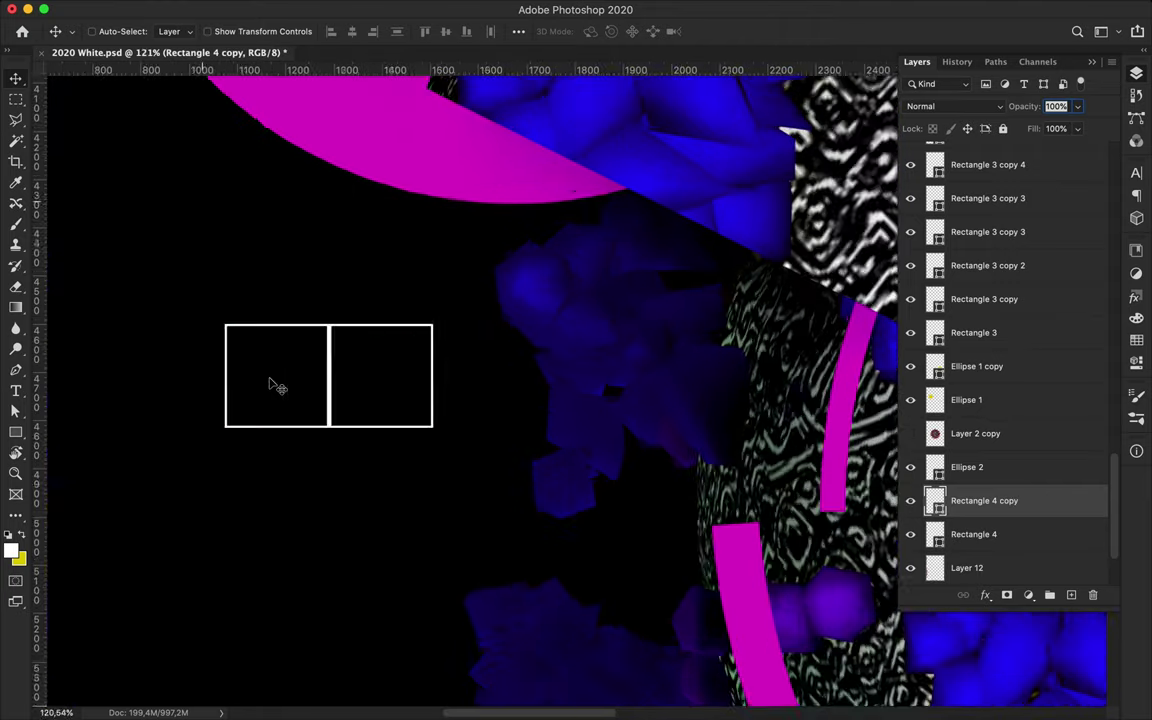
{"action": "key", "text": "ctrl+z"}
{"action": "key", "text": "a"}
{"action": "left_click", "coordinate": [380, 33]}
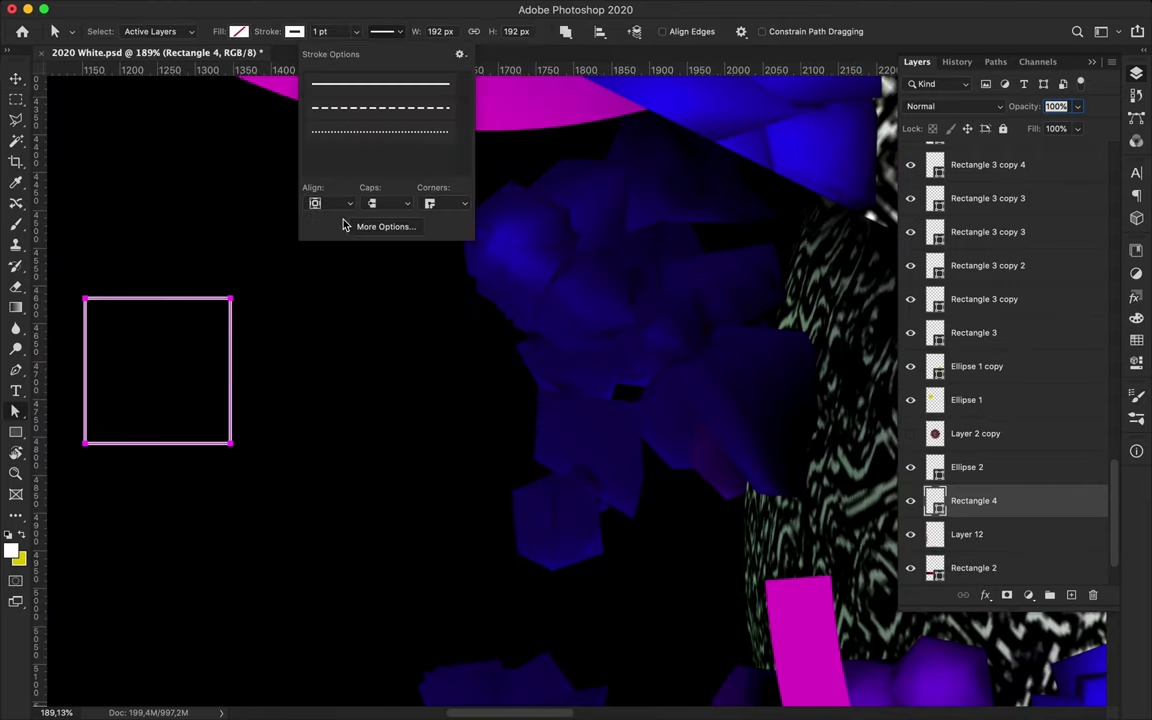
{"action": "left_click_drag", "start_coordinate": [232, 362], "coordinate": [378, 363]}
{"action": "scroll", "coordinate": [350, 350], "scroll_direction": "down", "scroll_amount": 3}
Overlap the two squares in Rectangle 4 and adjust the outline stroke width.
{"action": "key", "text": "v"}
{"action": "key", "text": "a"}
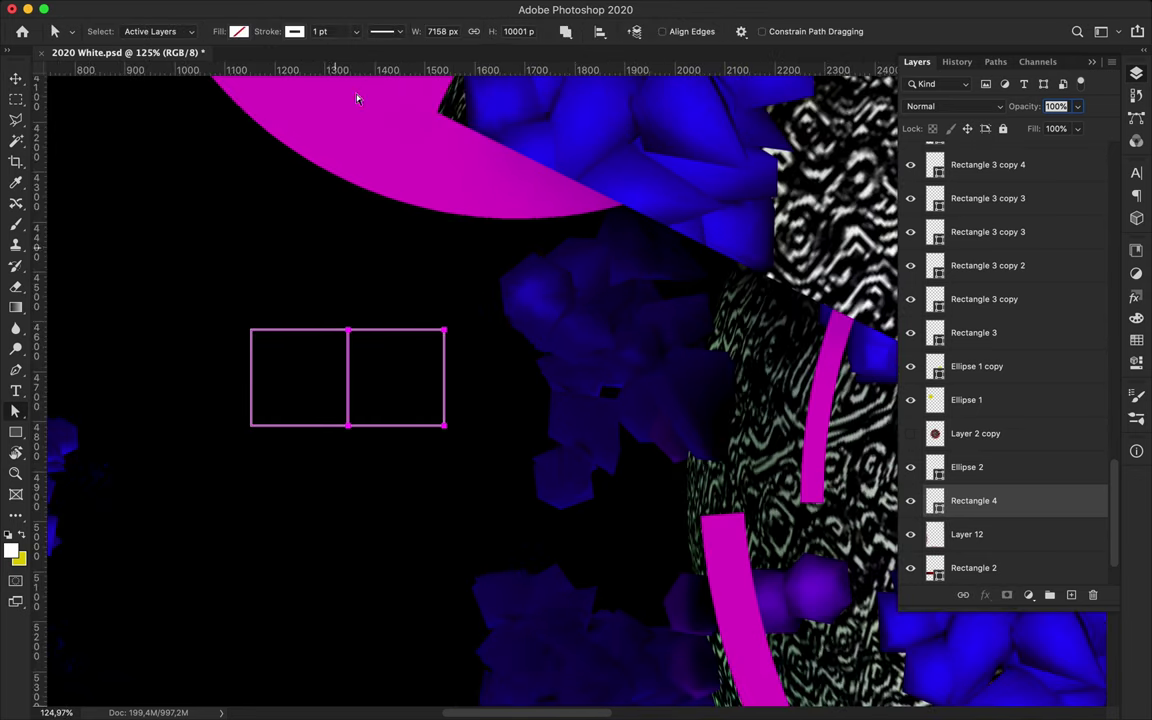
{"action": "scroll", "coordinate": [1000, 440], "scroll_direction": "down", "scroll_amount": 2}
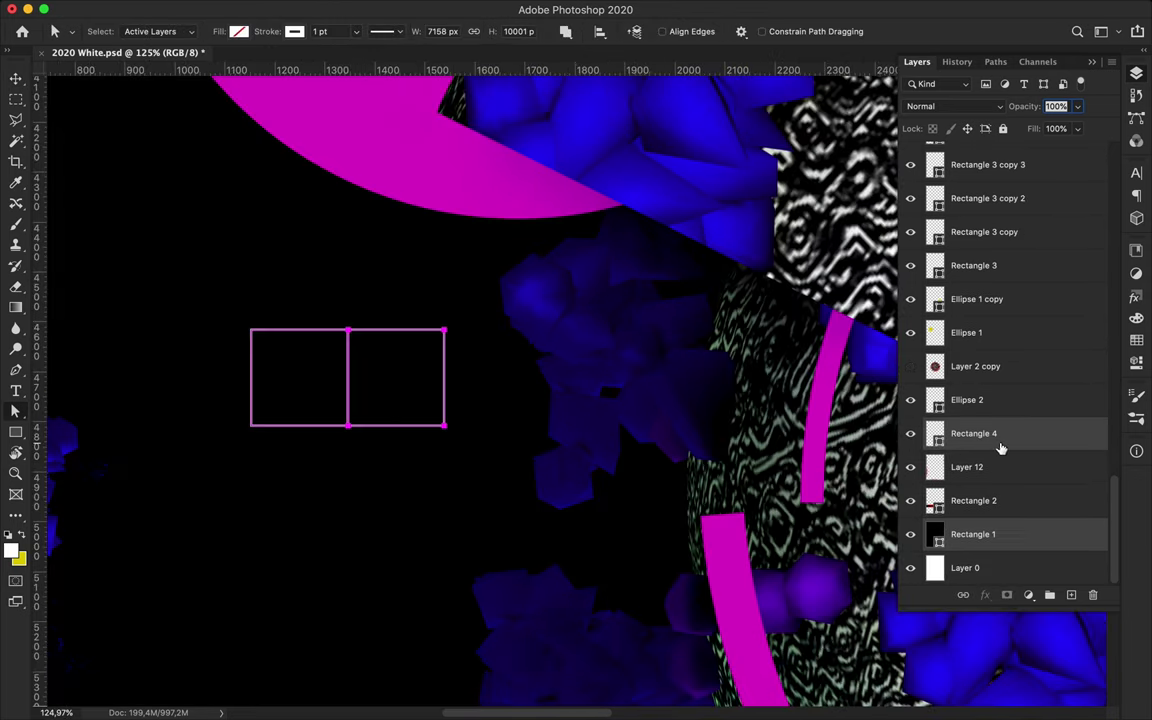
{"action": "left_click", "coordinate": [1018, 432]}
{"action": "left_click_drag", "start_coordinate": [444, 425], "coordinate": [363, 432]}
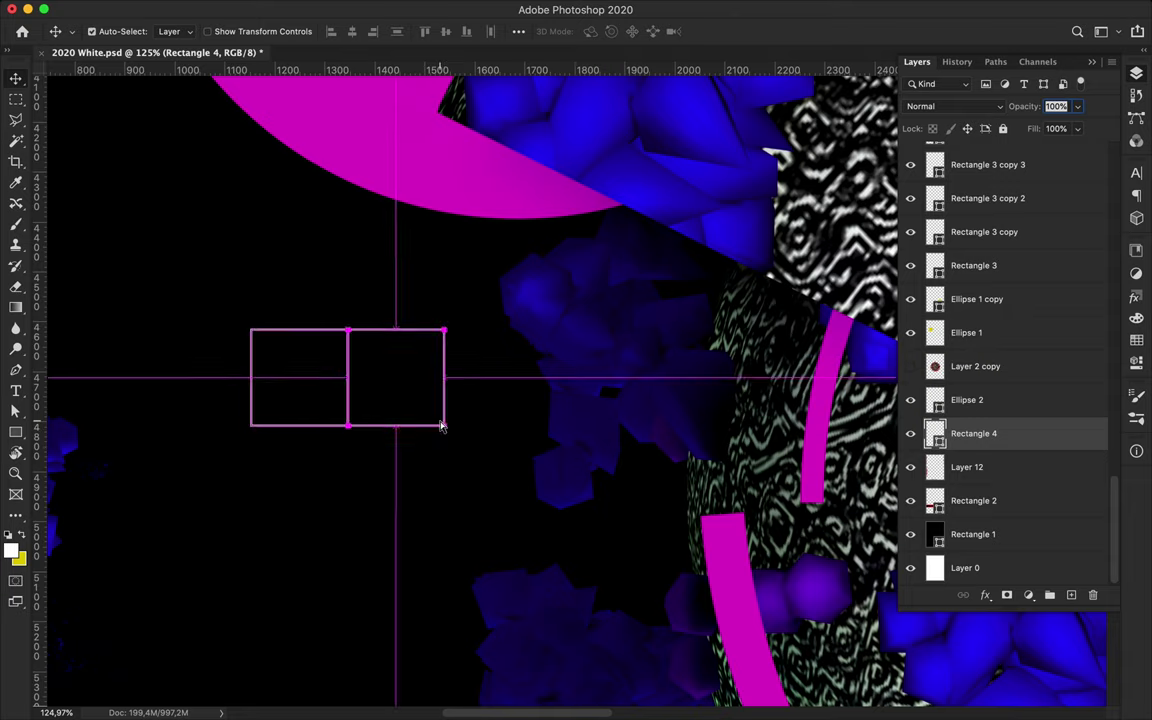
{"action": "key", "text": "v"}
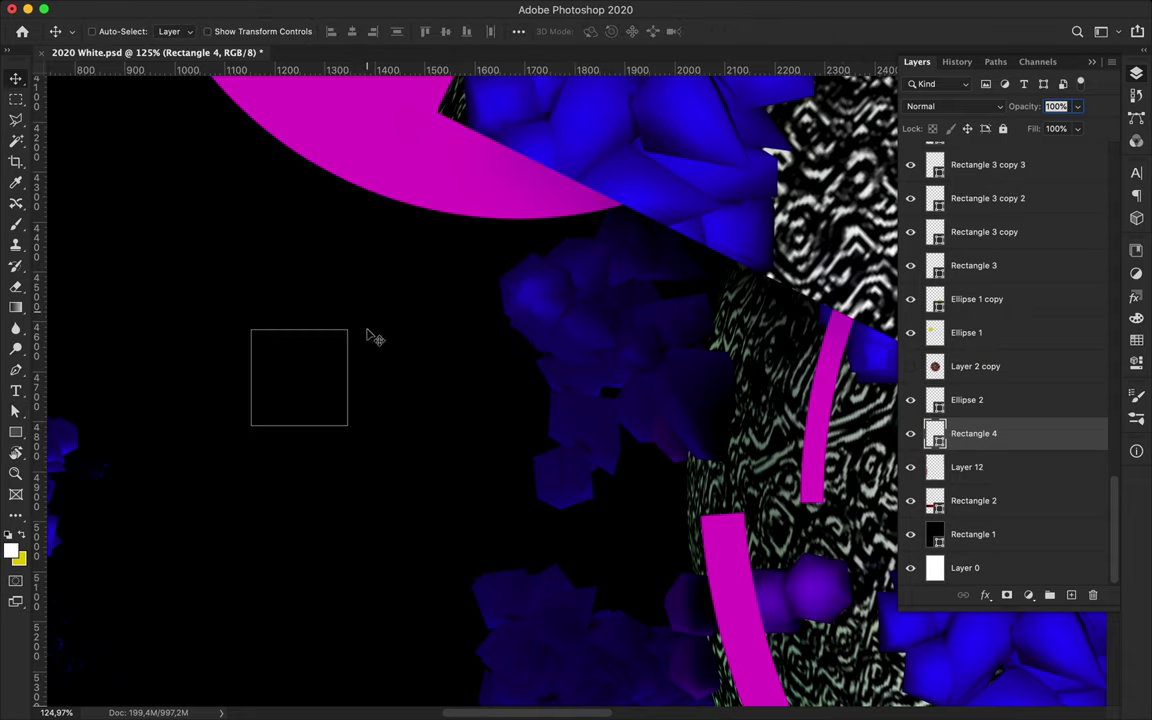
{"action": "key", "text": "a"}
{"action": "key", "text": "Return"}
{"action": "key", "text": "Return"}
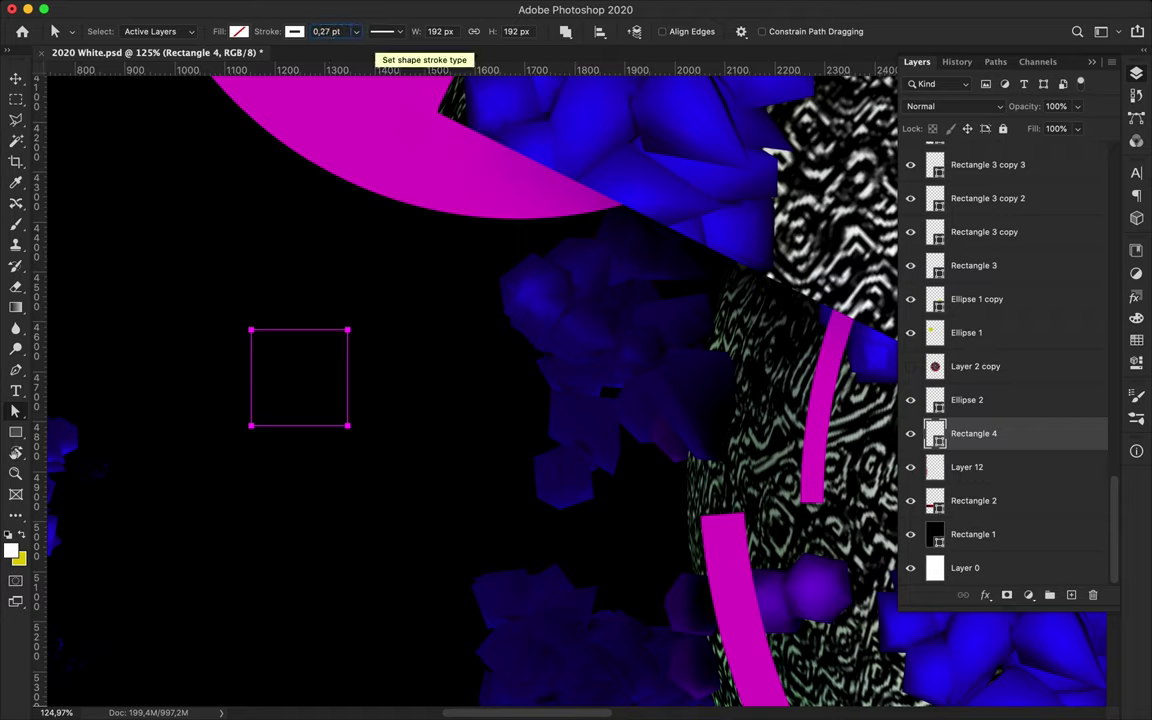
Duplicate the square row into the Layout group and below, merging the copies.
{"action": "key", "text": "v"}
{"action": "left_click_drag", "start_coordinate": [351, 390], "coordinate": [643, 411]}
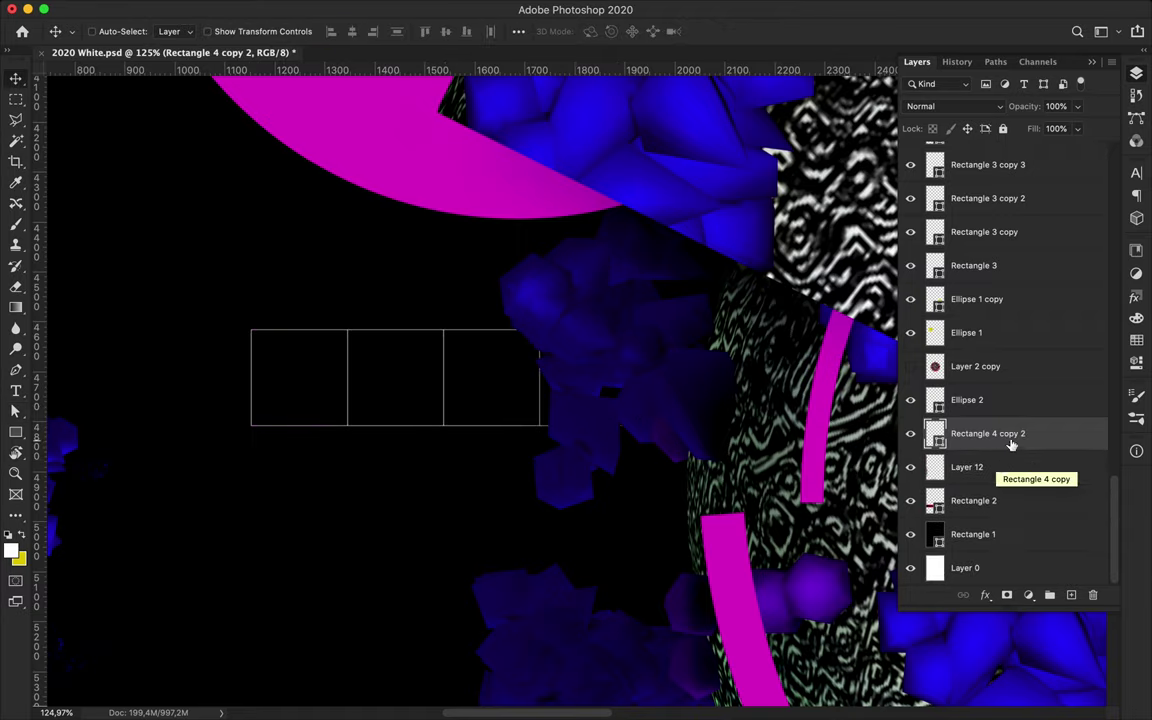
{"action": "left_click_drag", "start_coordinate": [985, 438], "coordinate": [1000, 232]}
{"action": "left_click_drag", "start_coordinate": [560, 345], "coordinate": [560, 441]}
{"action": "left_click", "coordinate": [985, 280], "text": "shift"}
{"action": "key", "text": "ctrl+e"}
Copy the 2x4 grid 768 px right, merge it, and duplicate the 2x8 grid lower.
{"action": "left_click_drag", "start_coordinate": [253, 409], "coordinate": [637, 409]}
{"action": "left_click", "coordinate": [1000, 279], "text": "shift"}
{"action": "key", "text": "ctrl+e"}
{"action": "scroll", "coordinate": [430, 361], "scroll_direction": "down", "scroll_amount": 5}
{"action": "mouse_move", "coordinate": [430, 361]}
{"action": "left_mouse_down"}
{"action": "mouse_move", "coordinate": [430, 449]}
{"action": "mouse_move", "coordinate": [406, 462]}
{"action": "left_mouse_up"}
{"action": "scroll", "coordinate": [432, 450], "scroll_direction": "up", "scroll_amount": 6}
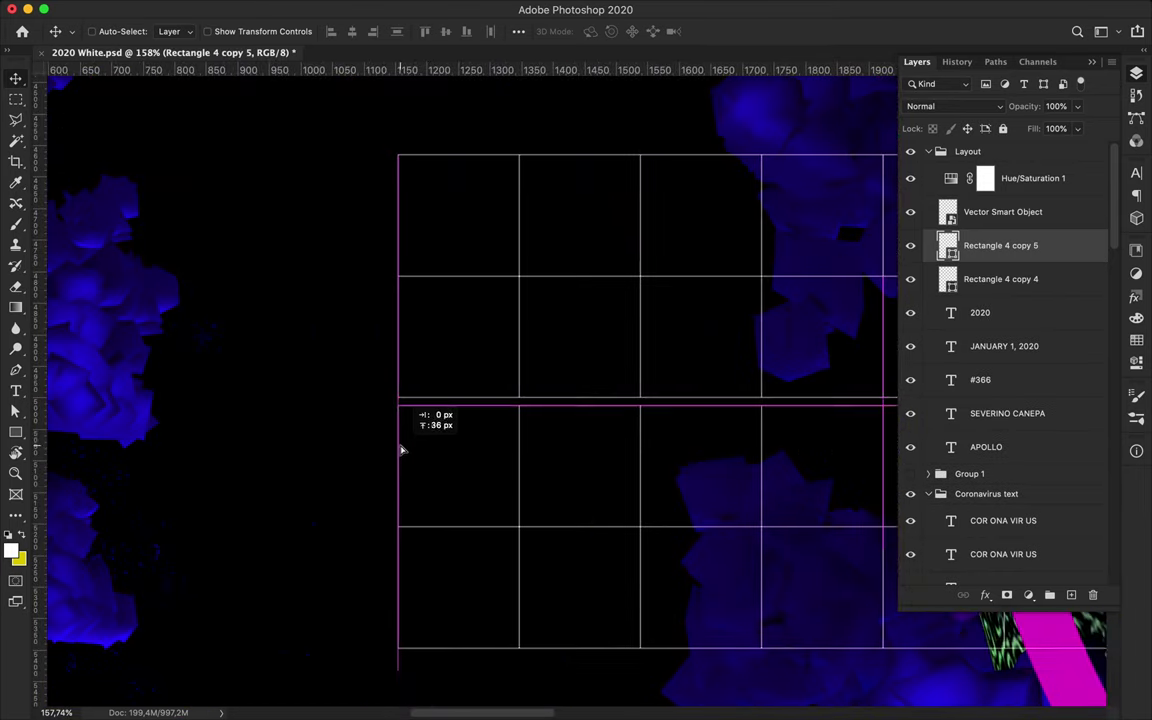
Merge the duplicated square grid copies into a single layer.
{"action": "scroll", "coordinate": [410, 460], "scroll_direction": "down", "scroll_amount": 1}
{"action": "scroll", "coordinate": [416, 456], "scroll_direction": "down", "scroll_amount": 4}
{"action": "scroll", "coordinate": [422, 461], "scroll_direction": "down", "scroll_amount": 2}
{"action": "left_click", "coordinate": [1000, 279], "text": "shift"}
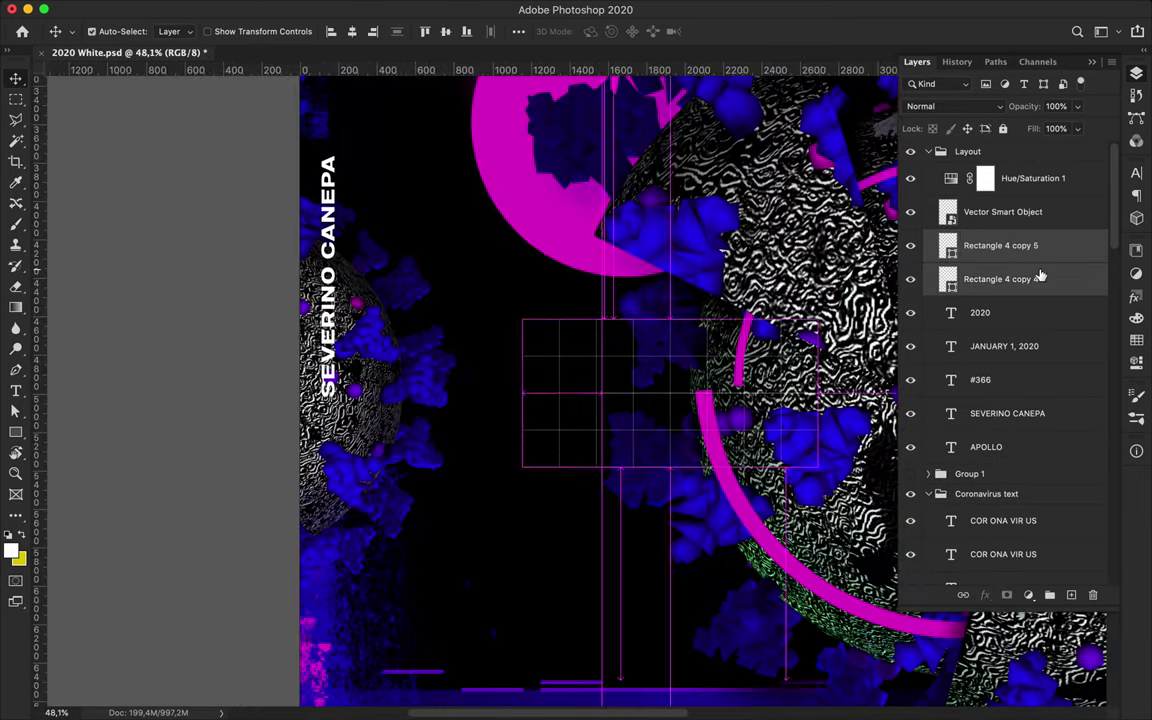
{"action": "key", "text": "ctrl+e"}
Copy the merged grid further across and down the poster, merging the copies.
{"action": "scroll", "coordinate": [200, 416], "scroll_direction": "right", "scroll_amount": 10}
{"action": "left_click_drag", "start_coordinate": [200, 416], "coordinate": [432, 372]}
{"action": "key", "text": "ctrl+e"}
{"action": "left_click_drag", "start_coordinate": [533, 362], "coordinate": [535, 515]}
Merge the grid layers again and copy the grid to another poster area.
{"action": "scroll", "coordinate": [140, 510], "scroll_direction": "up", "scroll_amount": 3}
{"action": "scroll", "coordinate": [165, 514], "scroll_direction": "up", "scroll_amount": 3}
{"action": "left_click", "coordinate": [1000, 279], "text": "shift"}
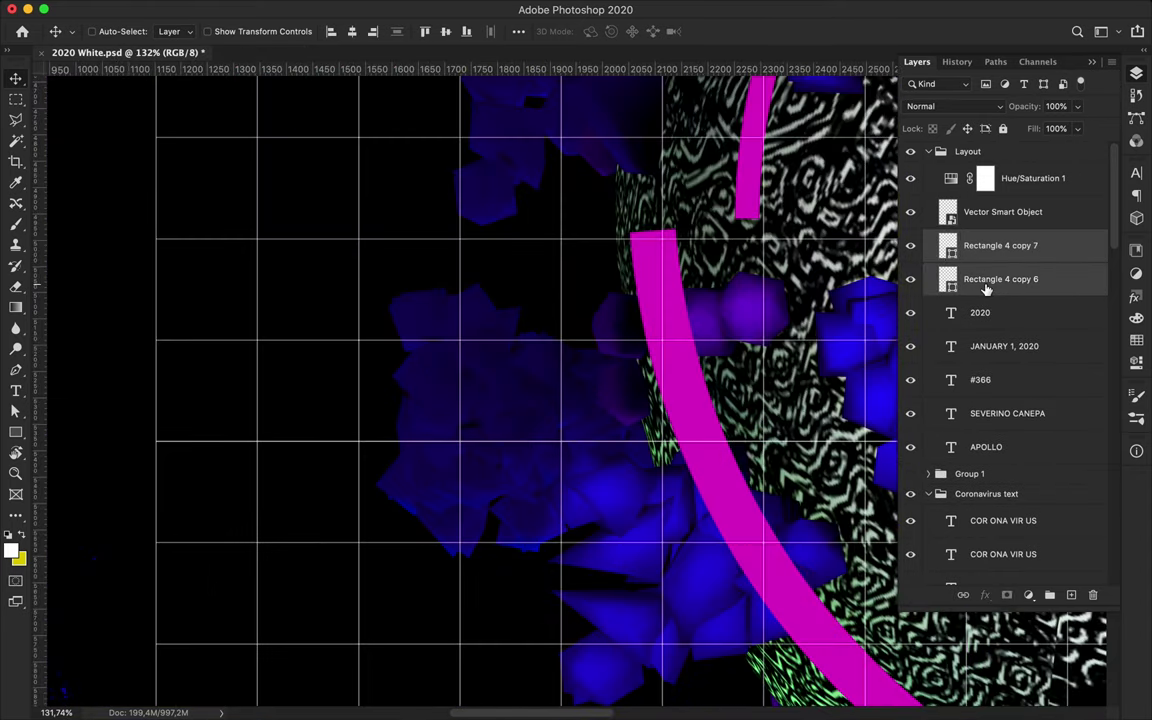
{"action": "key", "text": "ctrl+e"}
{"action": "scroll", "coordinate": [548, 406], "scroll_direction": "down", "scroll_amount": 10}
{"action": "mouse_move", "coordinate": [548, 406]}
{"action": "left_mouse_down"}
{"action": "mouse_move", "coordinate": [609, 213]}
{"action": "mouse_move", "coordinate": [449, 624]}
{"action": "left_mouse_up"}
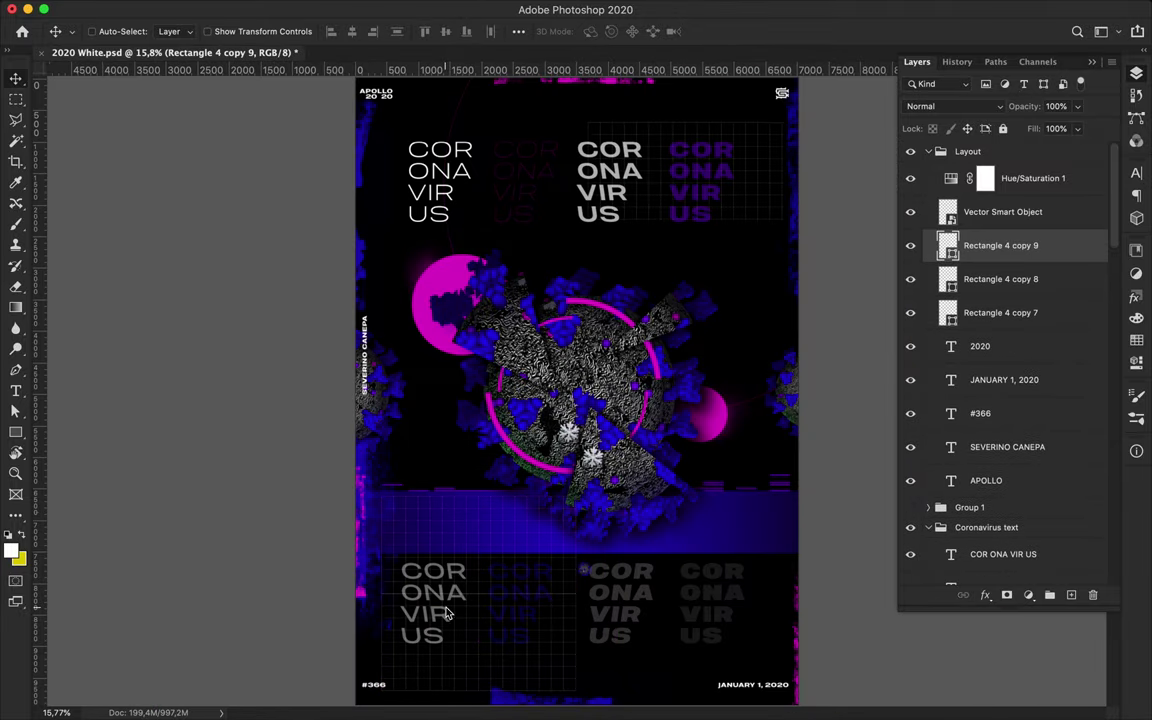
Copy the grid 3185 px right and merge Rectangle 4 copy 9 into copy 10.
{"action": "left_click", "coordinate": [1000, 279], "text": "shift"}
{"action": "key", "text": "ctrl+e"}
{"action": "left_click_drag", "start_coordinate": [555, 585], "coordinate": [750, 585]}
{"action": "scroll", "coordinate": [646, 588], "scroll_direction": "up", "scroll_amount": 2}
{"action": "left_click", "coordinate": [997, 280], "text": "shift"}
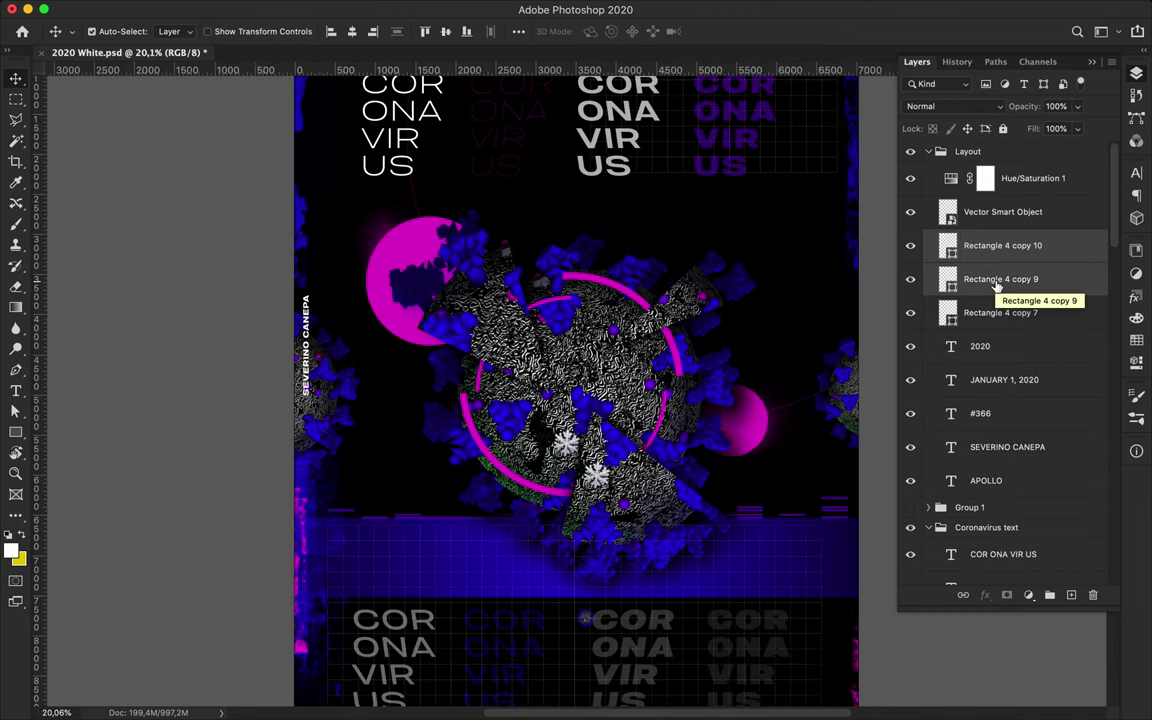
{"action": "key", "text": "ctrl+e"}
Duplicate the grid as a new layer, shift it down over the artwork, and save.
{"action": "scroll", "coordinate": [658, 442], "scroll_direction": "down", "scroll_amount": 3}
{"action": "key", "text": "ctrl+j"}
{"action": "scroll", "coordinate": [640, 400], "scroll_direction": "up", "scroll_amount": 1}
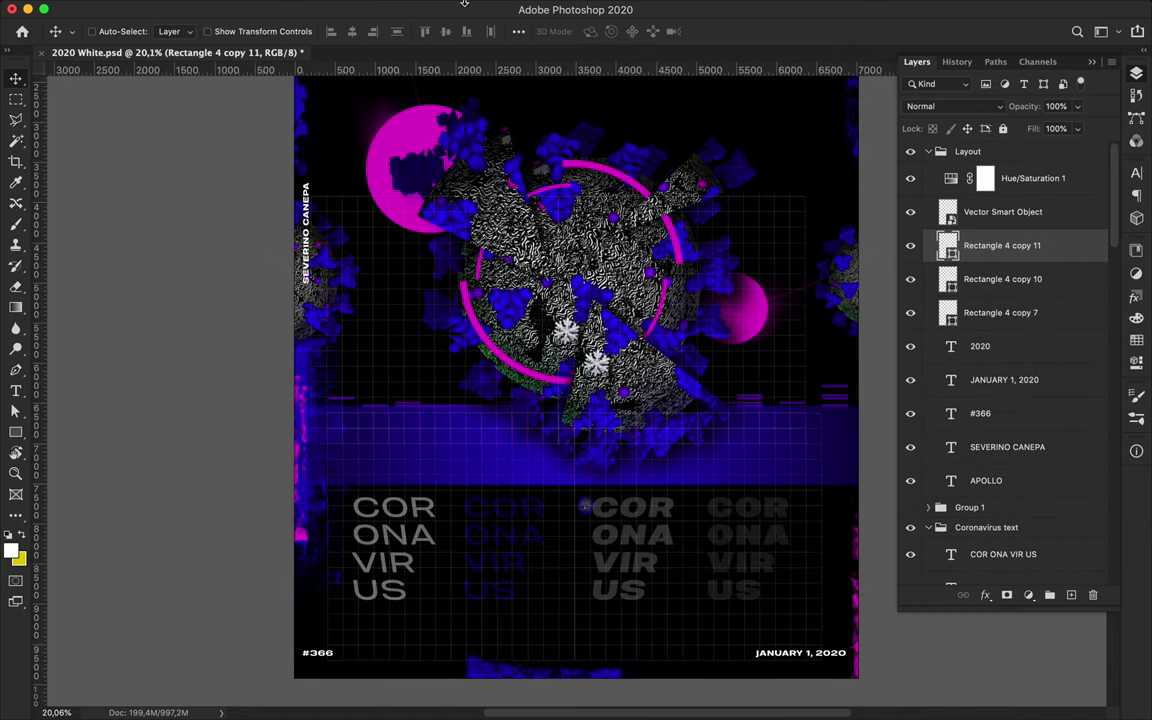
{"action": "left_click_drag", "start_coordinate": [449, 3], "coordinate": [451, 270]}
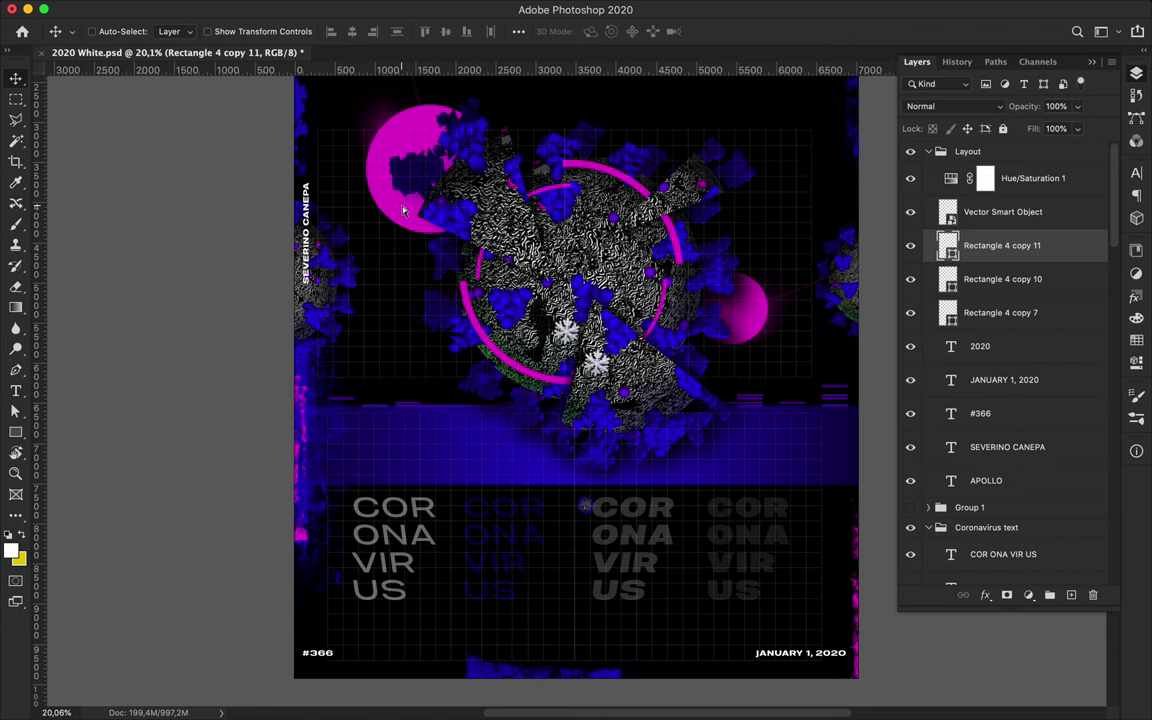
{"action": "key", "text": "ctrl+s"}
Start a warp transform on the Rectangle 4 copy 11 grid layer.
{"action": "right_click", "coordinate": [930, 245]}
{"action": "key", "text": "Escape"}
{"action": "key", "text": "ctrl+t"}
{"action": "right_click", "coordinate": [432, 160]}
{"action": "left_click", "coordinate": [486, 268]}
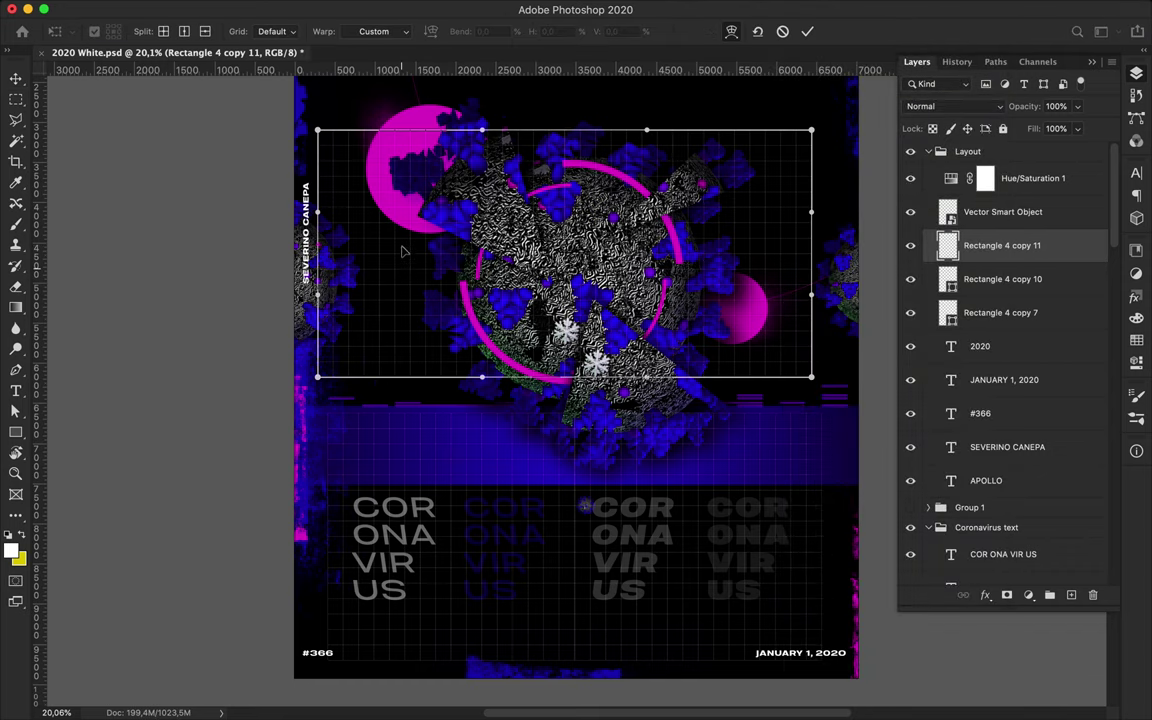
Curve the grid's top and bottom edges and bulge its right side outward.
{"action": "left_click_drag", "start_coordinate": [486, 128], "coordinate": [480, 75]}
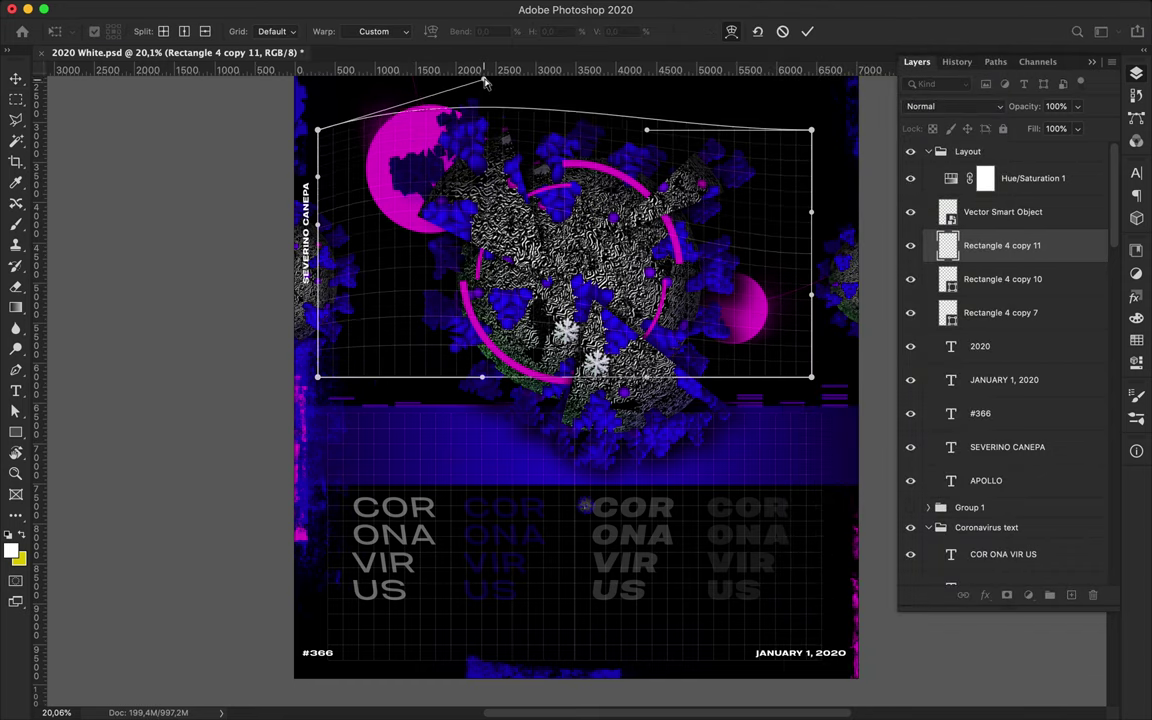
{"action": "left_click_drag", "start_coordinate": [647, 377], "coordinate": [670, 420]}
{"action": "left_click_drag", "start_coordinate": [812, 378], "coordinate": [885, 310]}
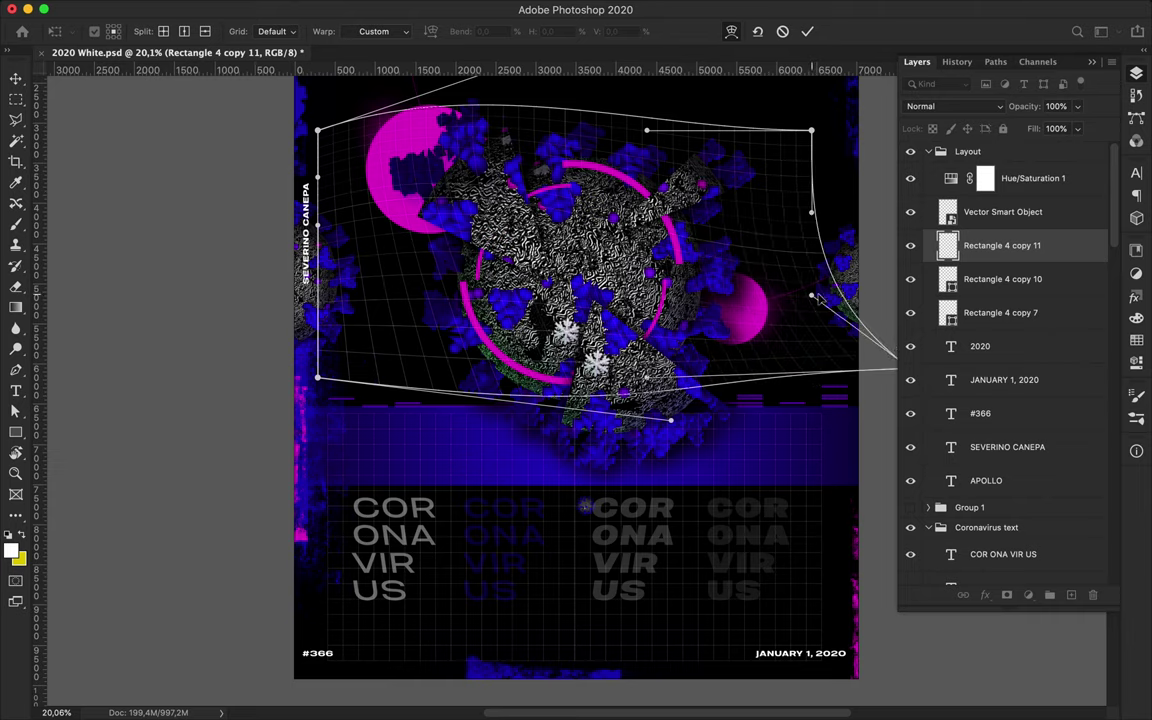
{"action": "left_click_drag", "start_coordinate": [812, 212], "coordinate": [775, 262]}
{"action": "left_click_drag", "start_coordinate": [647, 130], "coordinate": [622, 196]}
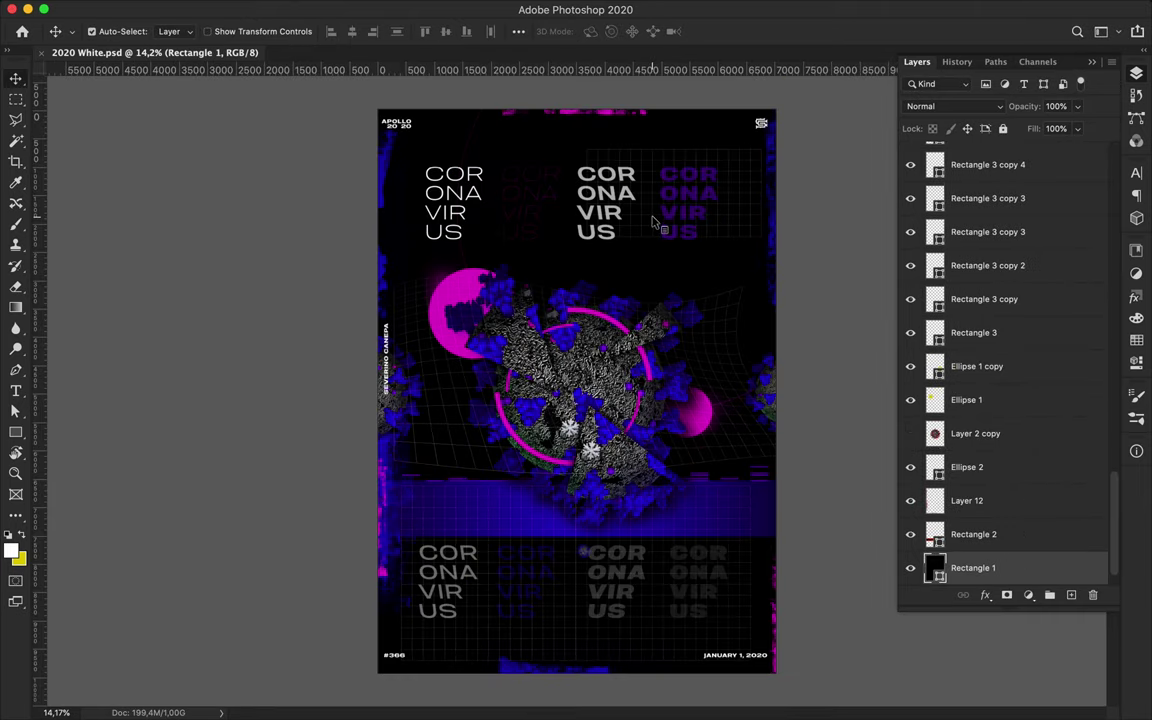
Try moving the COR ONA VIR US text layer lower in the stack, then undo it.
{"action": "scroll", "coordinate": [652, 222], "scroll_direction": "up", "scroll_amount": 5}
{"action": "left_click", "coordinate": [650, 228]}
{"action": "scroll", "coordinate": [650, 232], "scroll_direction": "down", "scroll_amount": 3}
{"action": "mouse_move", "coordinate": [1010, 164]}
{"action": "left_mouse_down"}
{"action": "mouse_move", "coordinate": [1052, 628]}
{"action": "mouse_move", "coordinate": [960, 517]}
{"action": "left_mouse_up"}
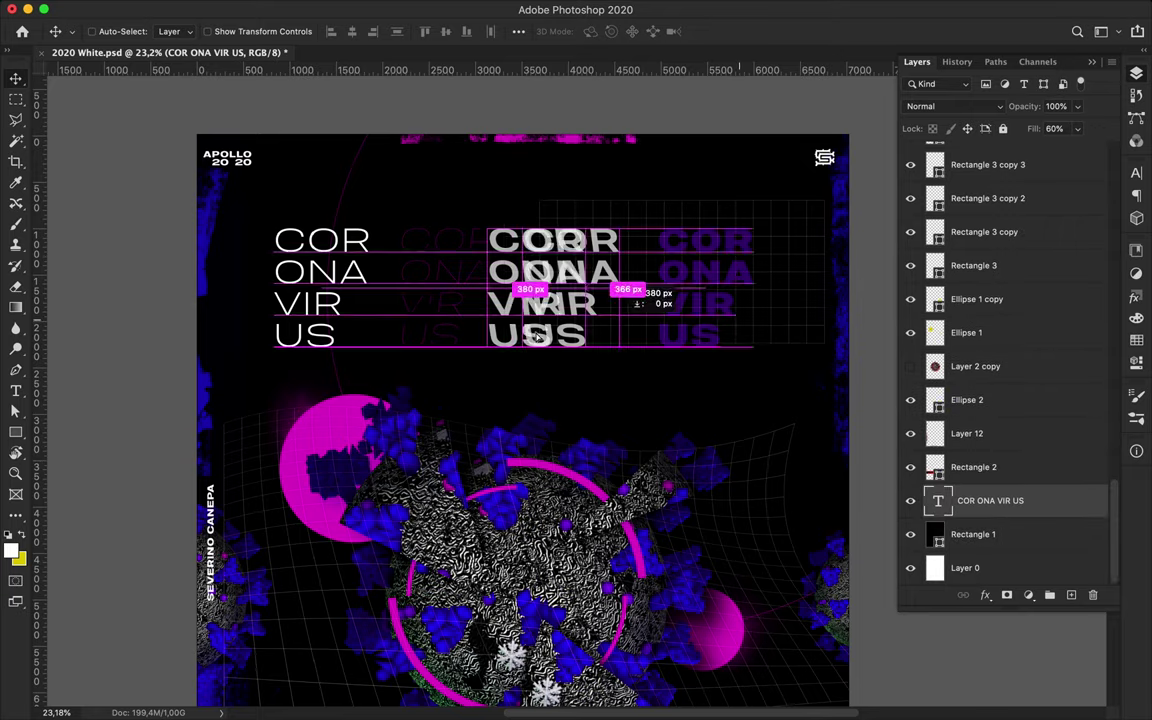
{"action": "key", "text": "ctrl+z"}
Move the Rectangle 4 copy 7 grid left behind the top-left COR ONA VIR US text.
{"action": "left_click", "coordinate": [810, 226]}
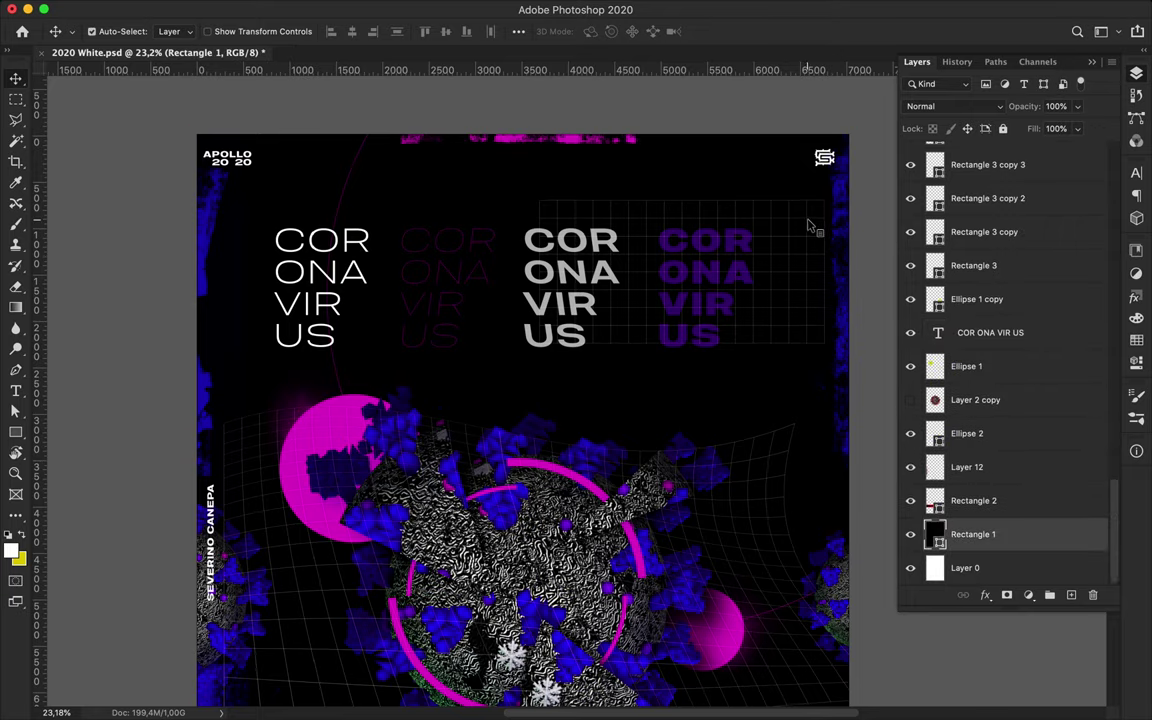
{"action": "scroll", "coordinate": [810, 226], "scroll_direction": "up", "scroll_amount": 2}
{"action": "scroll", "coordinate": [746, 249], "scroll_direction": "up", "scroll_amount": 3}
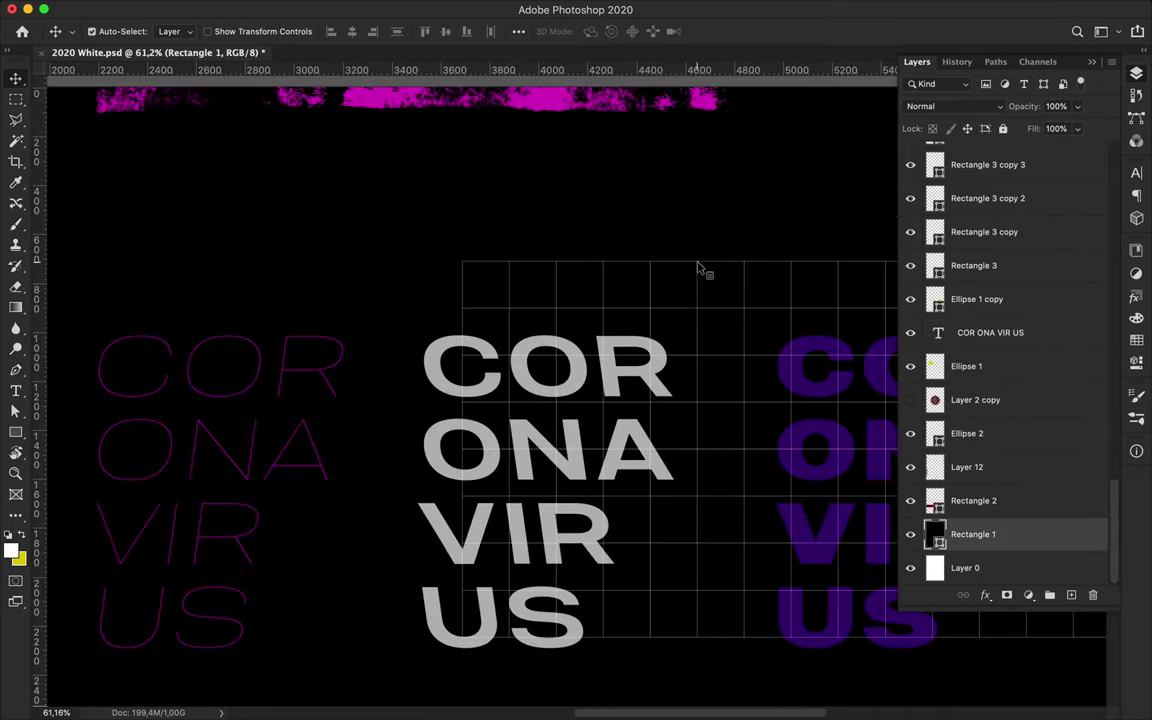
{"action": "left_click", "coordinate": [745, 314]}
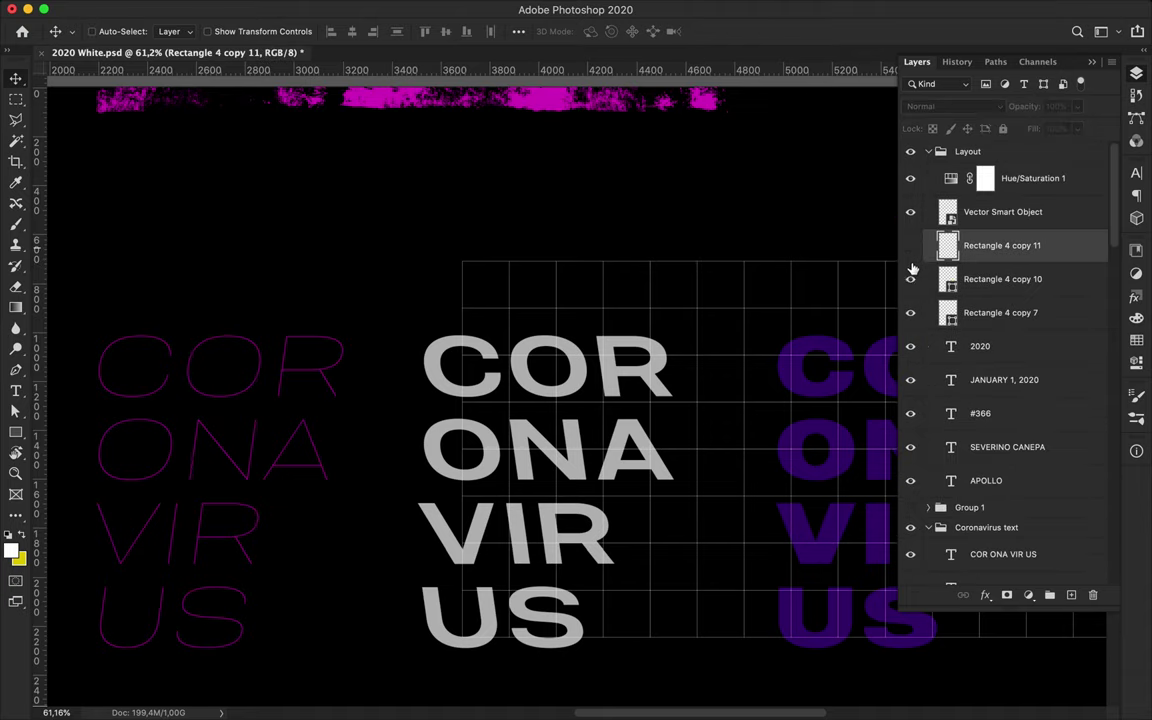
{"action": "left_click", "coordinate": [1000, 312]}
{"action": "scroll", "coordinate": [761, 337], "scroll_direction": "down", "scroll_amount": 3}
{"action": "left_click_drag", "start_coordinate": [720, 350], "coordinate": [330, 415]}
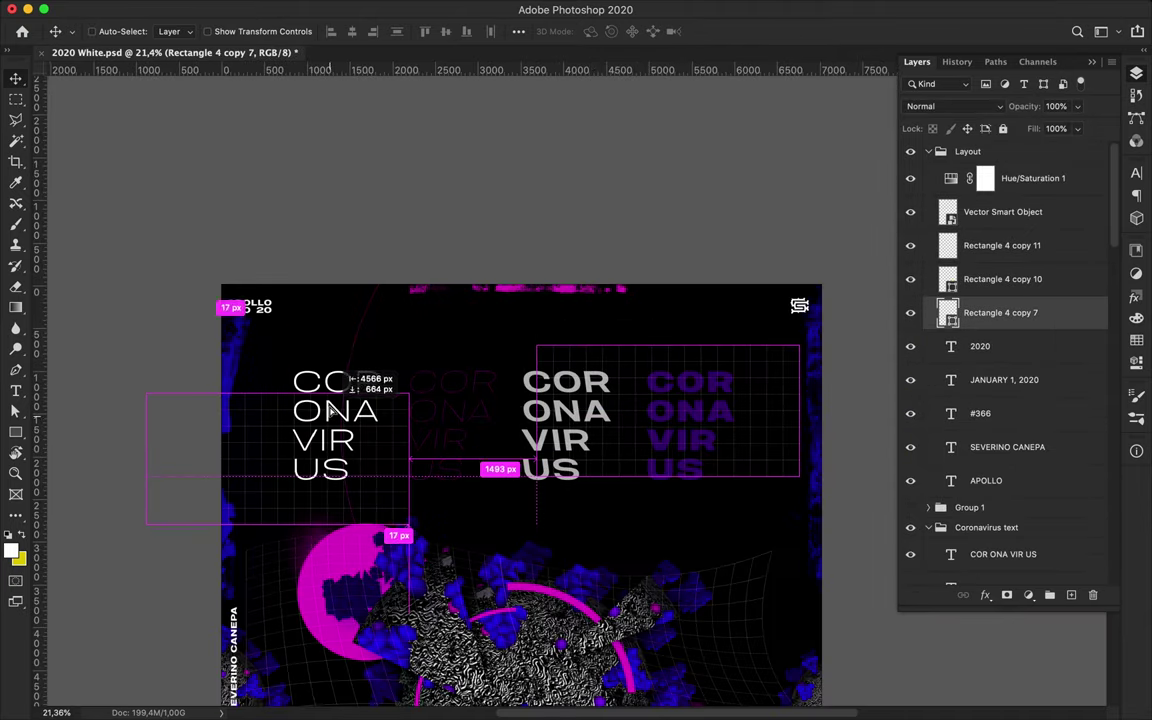
Select the Rectangle 1 layer and hide the faint blue text copy at the bottom.
{"action": "scroll", "coordinate": [386, 604], "scroll_direction": "down", "scroll_amount": 5}
{"action": "left_click", "coordinate": [395, 600]}
{"action": "scroll", "coordinate": [1000, 350], "scroll_direction": "up", "scroll_amount": 10}
{"action": "scroll", "coordinate": [910, 283], "scroll_direction": "down", "scroll_amount": 3}
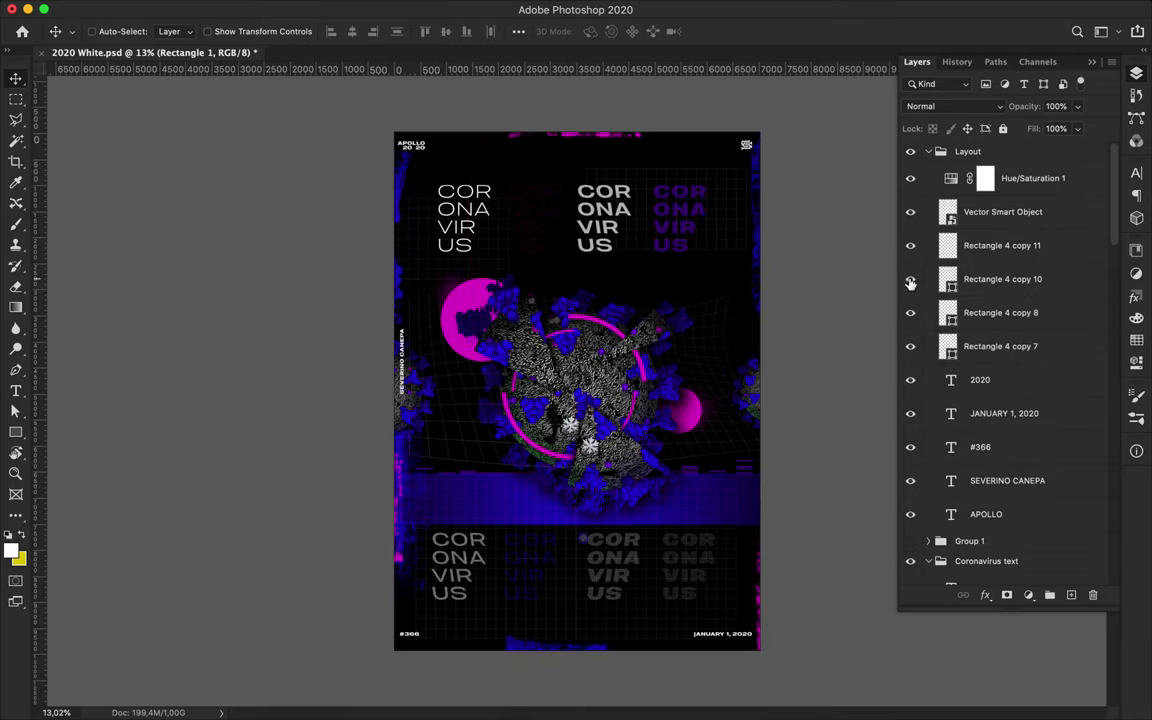
{"action": "left_click", "coordinate": [535, 527]}
Move the Rectangle 4 copy 10 grid to the poster's bottom edge and save 2020 White.psd.
{"action": "scroll", "coordinate": [982, 300], "scroll_direction": "up", "scroll_amount": 10}
{"action": "left_click", "coordinate": [1000, 279]}
{"action": "left_click_drag", "start_coordinate": [555, 540], "coordinate": [555, 614]}
{"action": "key", "text": "ctrl+s"}
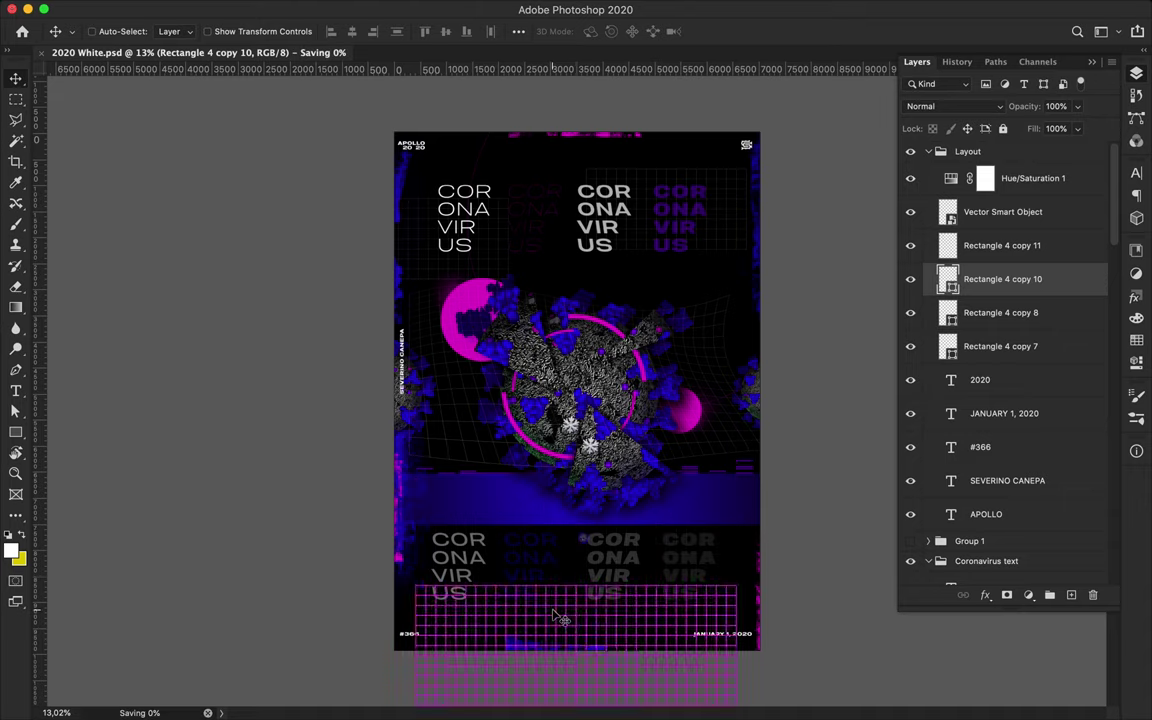